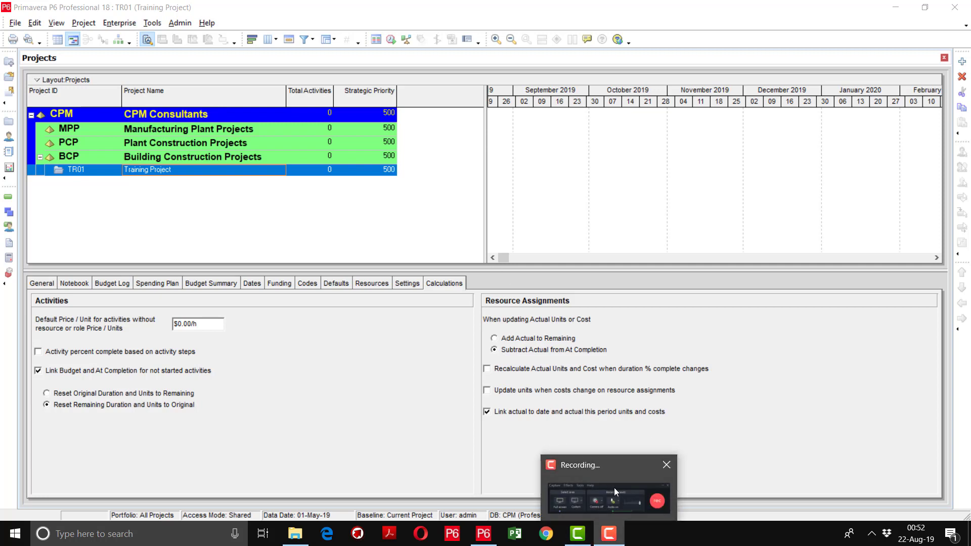
Step: Open the WBS view of the Training Project and widen its table to show the Total Activities column
click(615, 486)
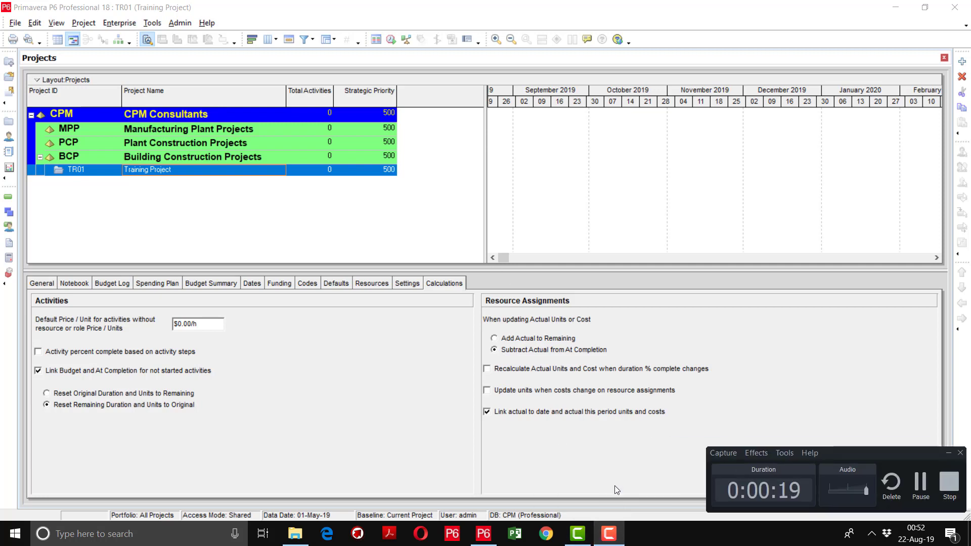
click(9, 213)
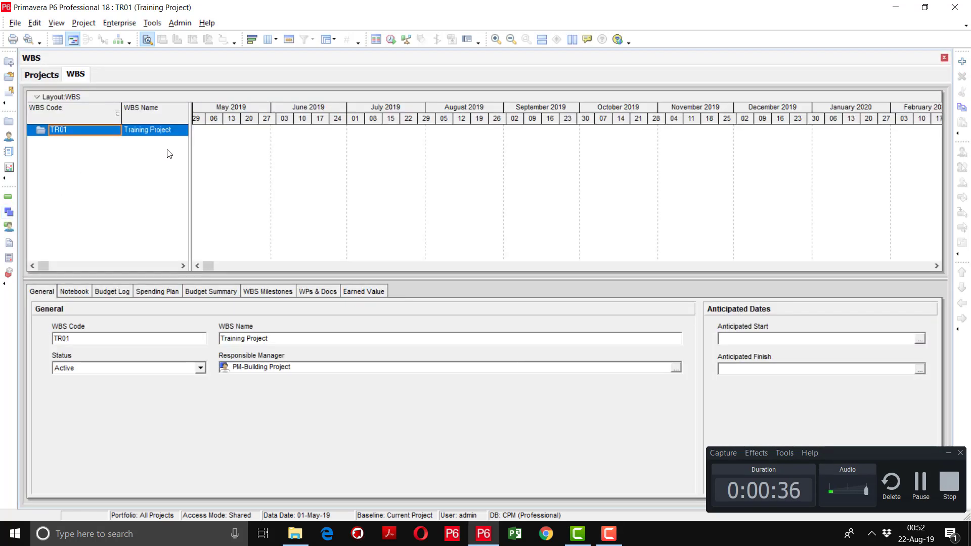
drag(192, 163, 379, 177)
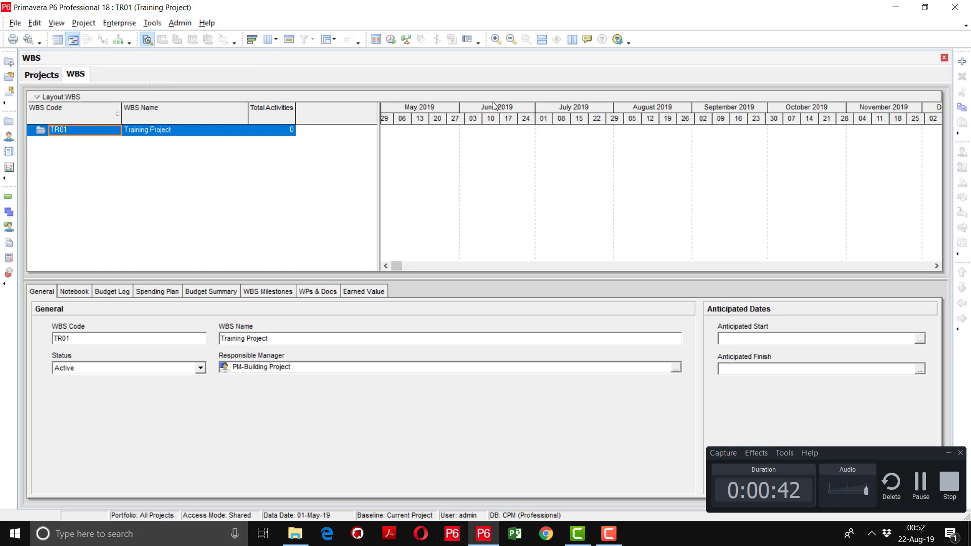
mouse_move(528, 119)
mouse_down()
mouse_move(462, 120)
mouse_move(547, 124)
mouse_up()
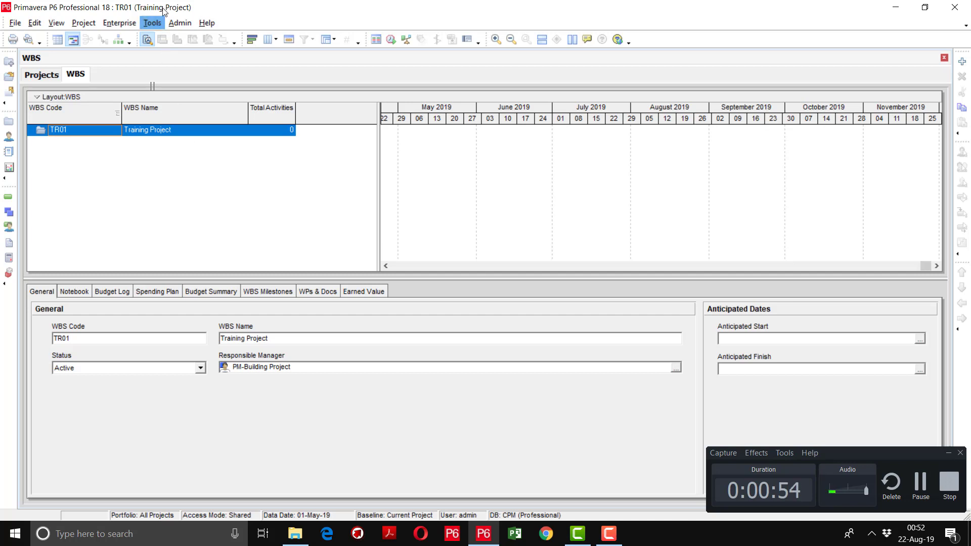
click(85, 25)
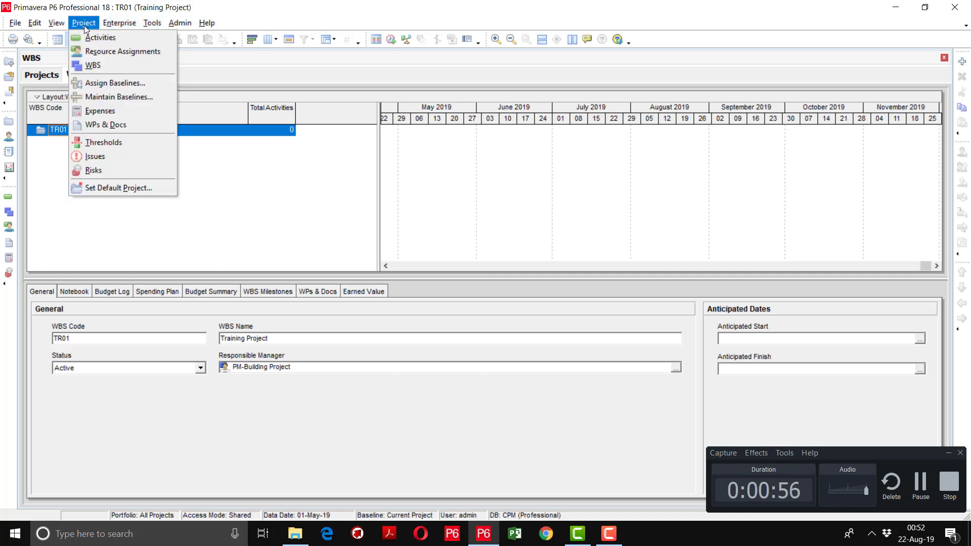
click(98, 69)
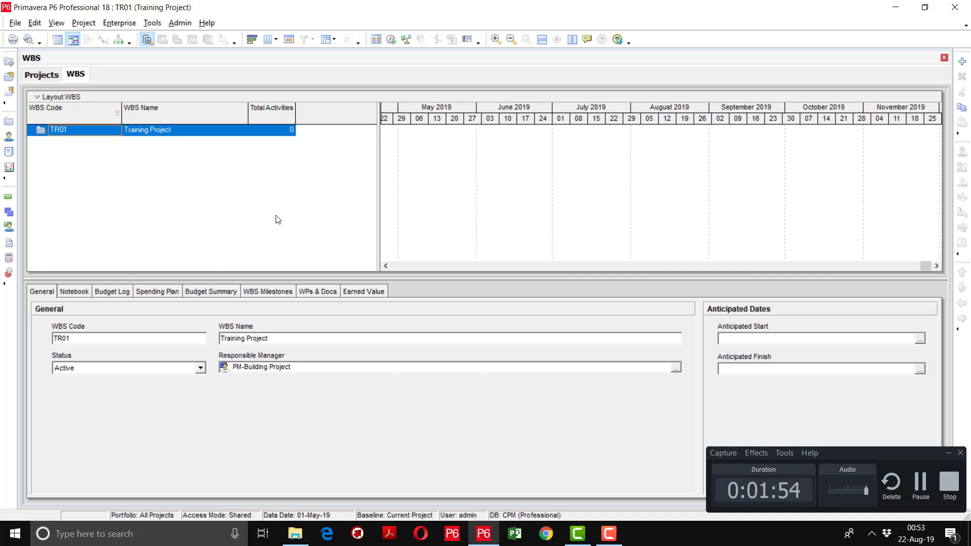
click(921, 486)
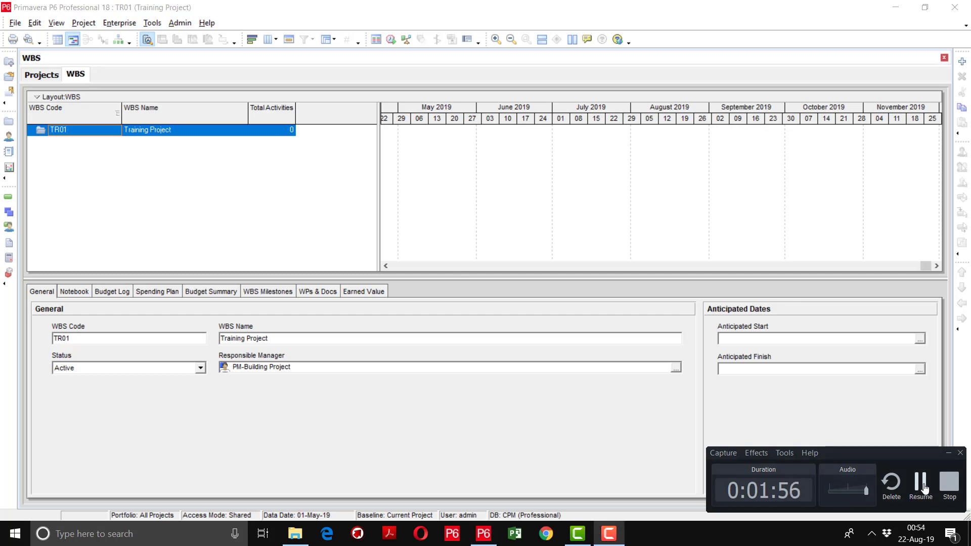
click(922, 485)
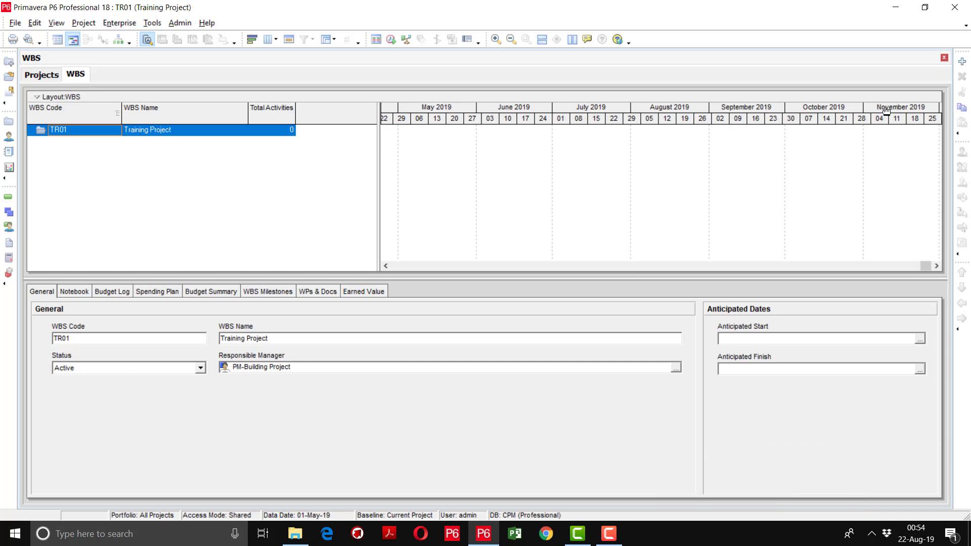
Step: Add a new WBS element under TR01 Training Project and slightly widen the WBS Code column
click(963, 61)
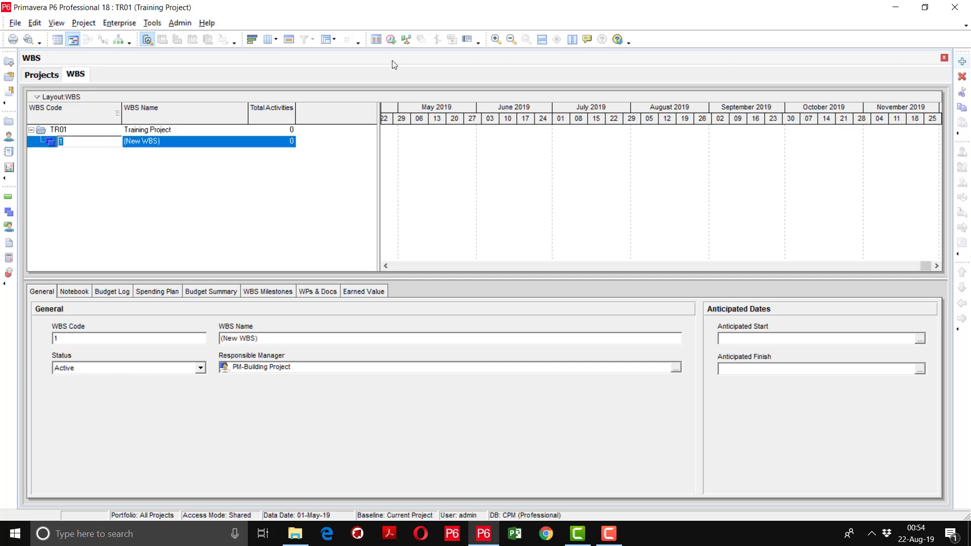
drag(122, 108, 134, 113)
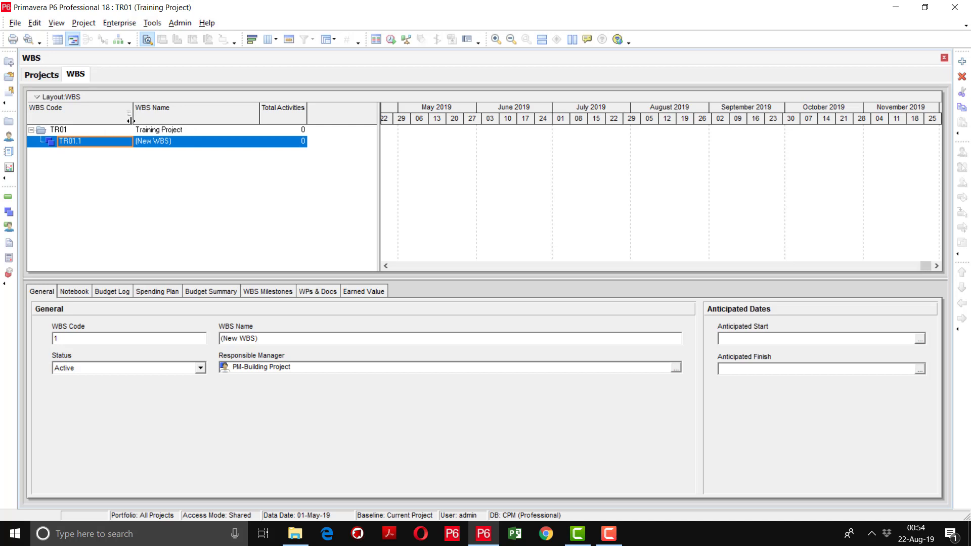
click(190, 132)
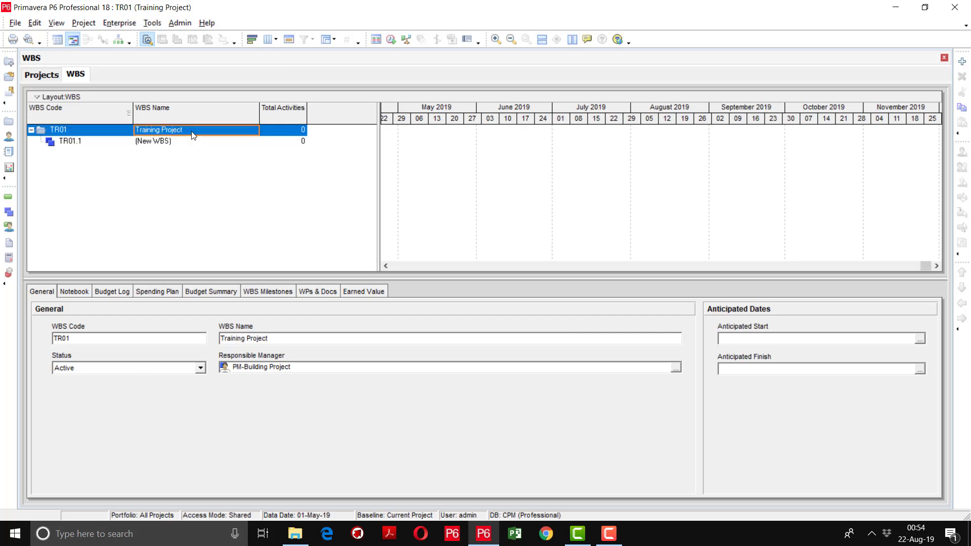
click(190, 132)
click(192, 132)
drag(195, 131, 137, 131)
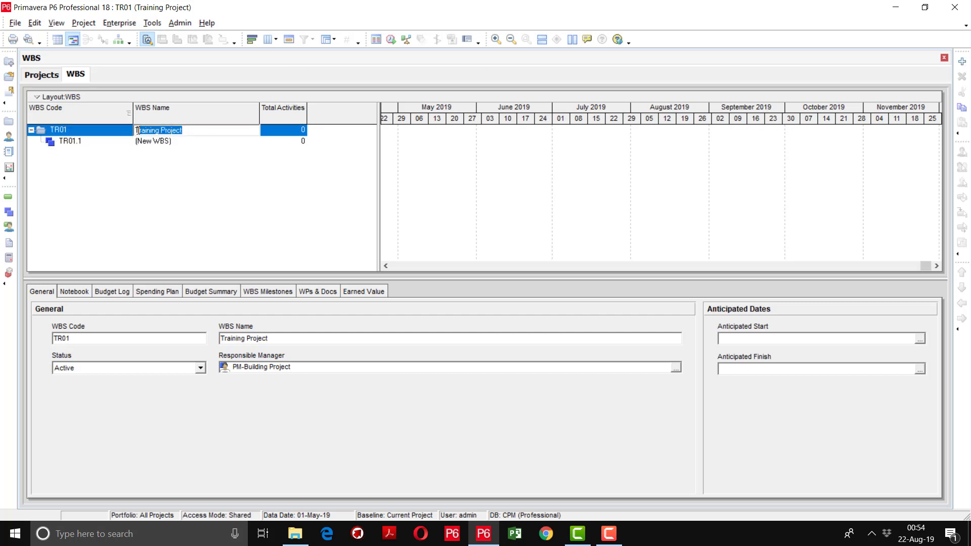
Step: Name the new WBS element under Training Project "Milestone"
click(183, 143)
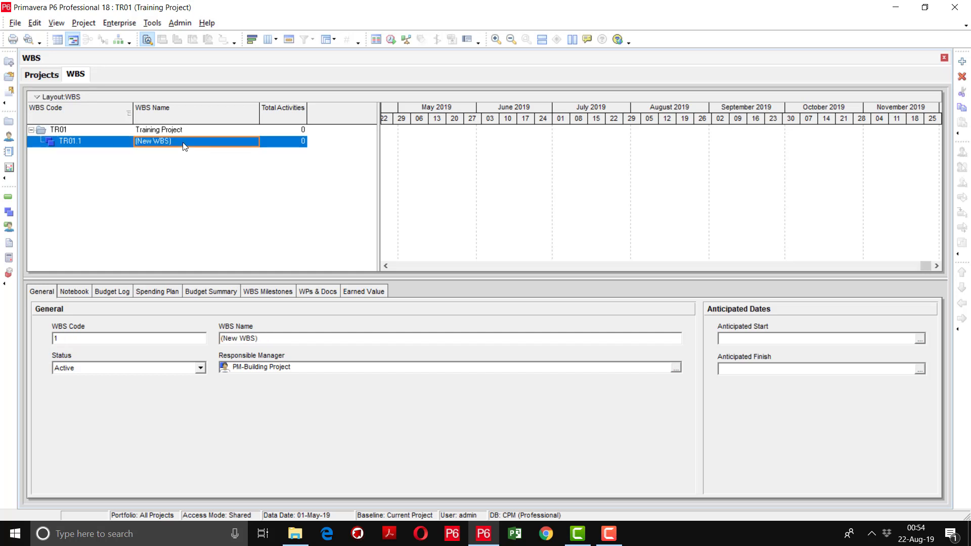
click(184, 146)
text(MIle)
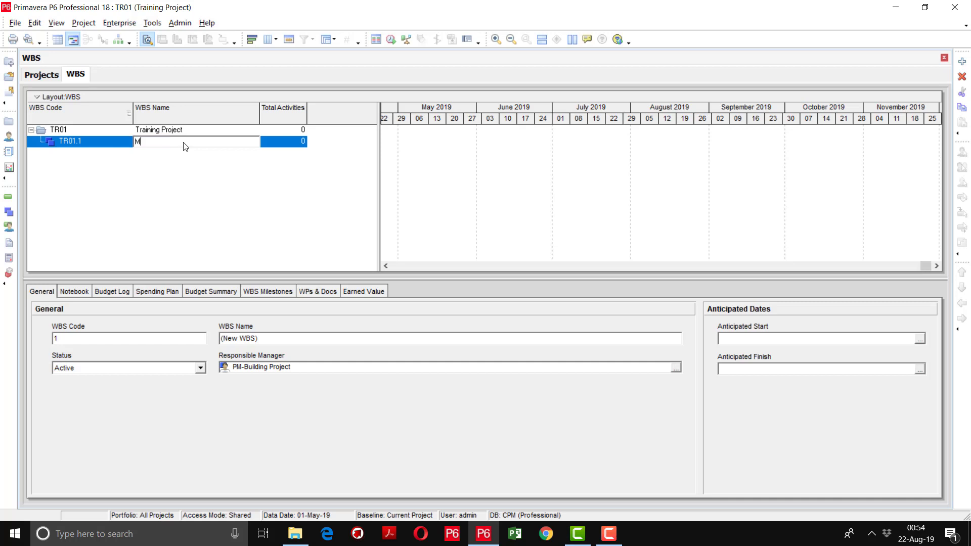
key(BackSpace)
key(BackSpace)
key(BackSpace)
text(iles)
key(BackSpace)
key(BackSpace)
key(BackSpace)
text(lestone)
key(Return)
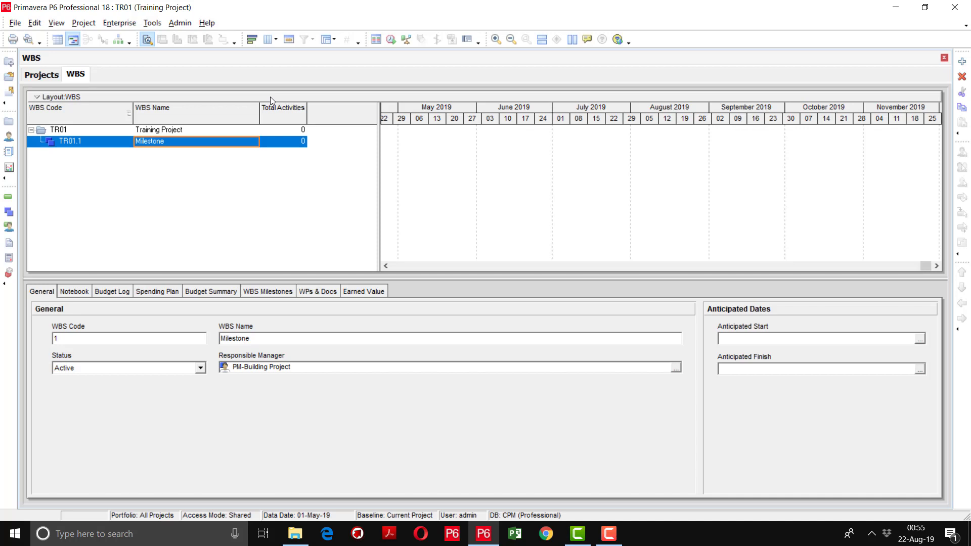
Step: Add a WBS element named "Engineering" after Milestone, outdented to the same level
click(962, 63)
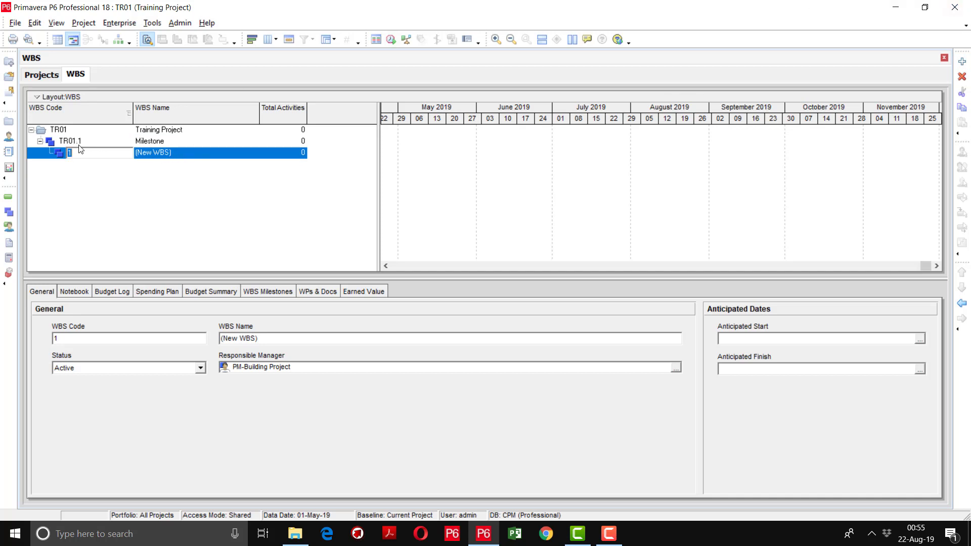
click(964, 306)
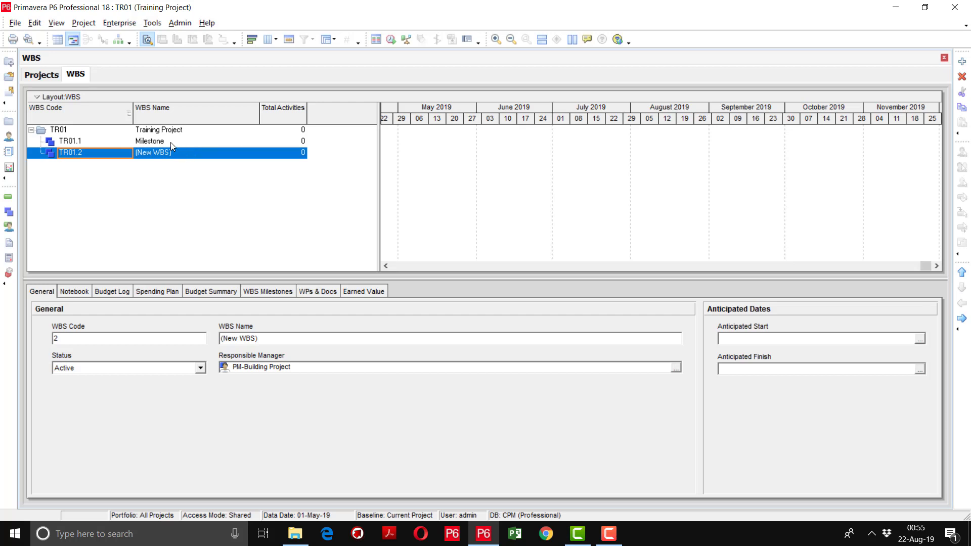
click(180, 152)
click(181, 152)
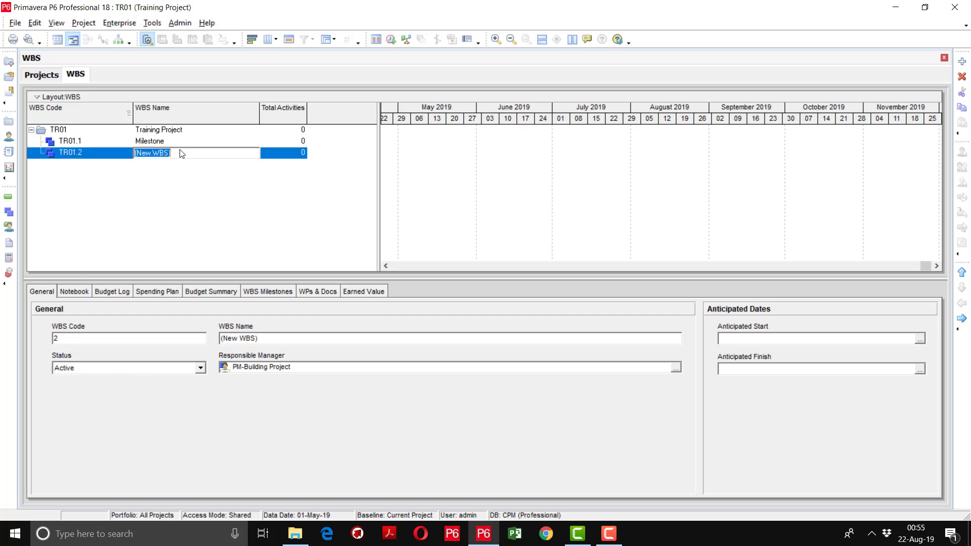
text(gineering)
key(Return)
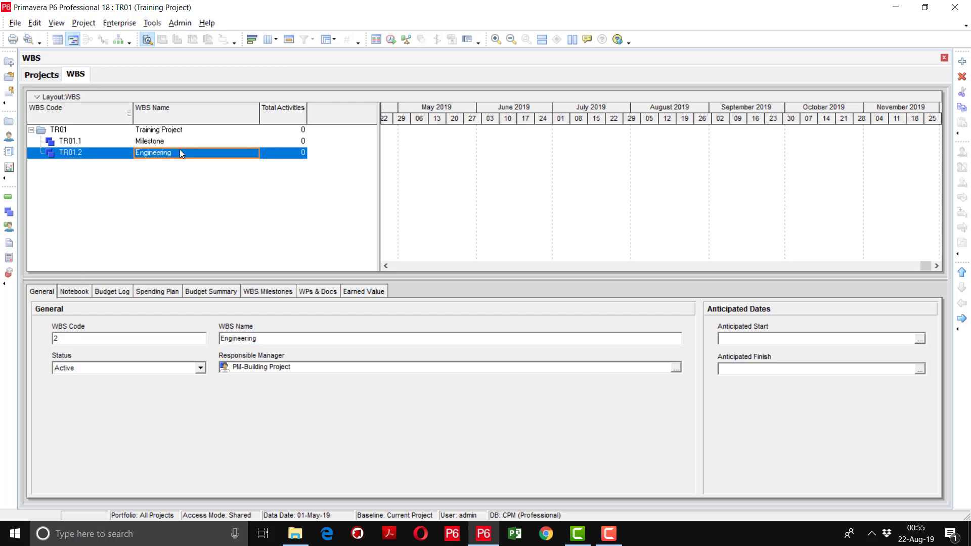
Step: Add a WBS element named "Procurement" after Engineering, outdented to the same level
click(960, 63)
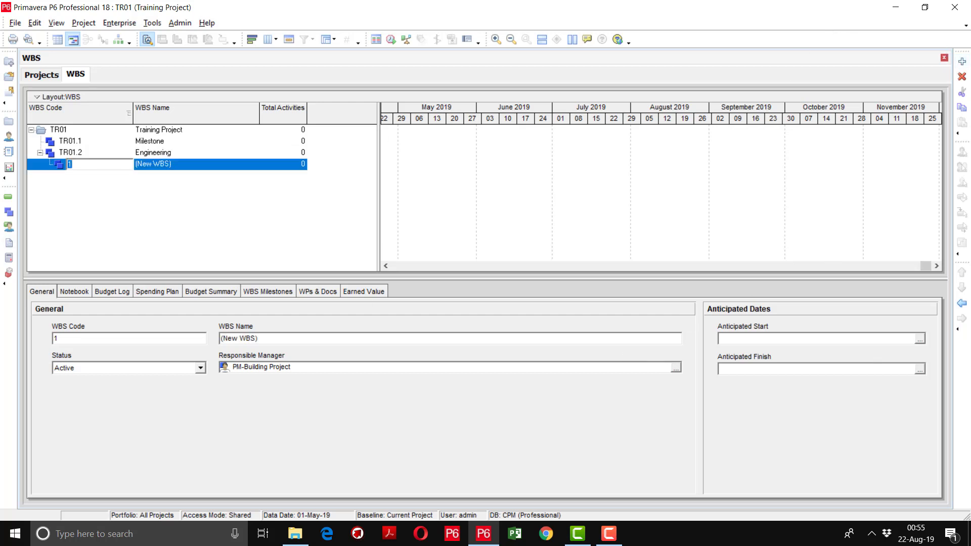
click(962, 304)
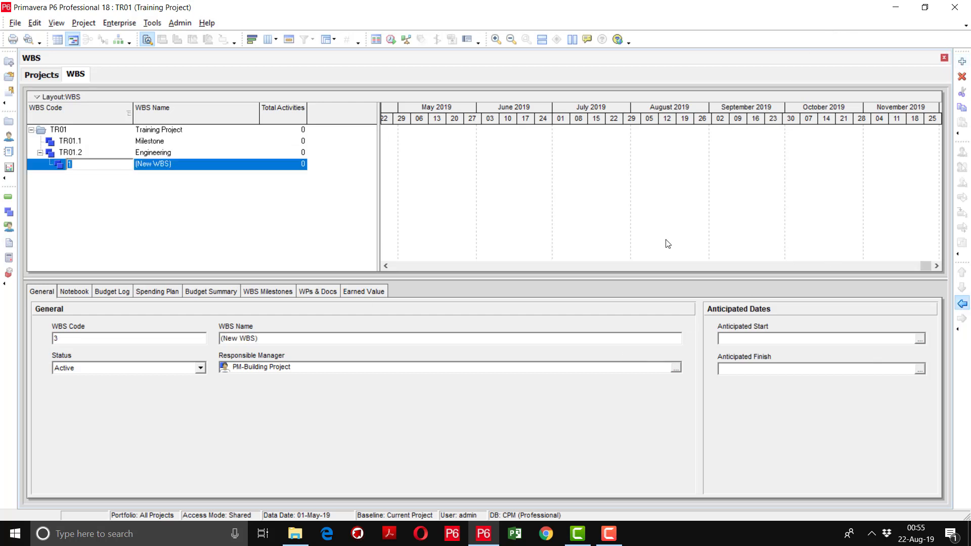
click(189, 166)
text(Procurememy)
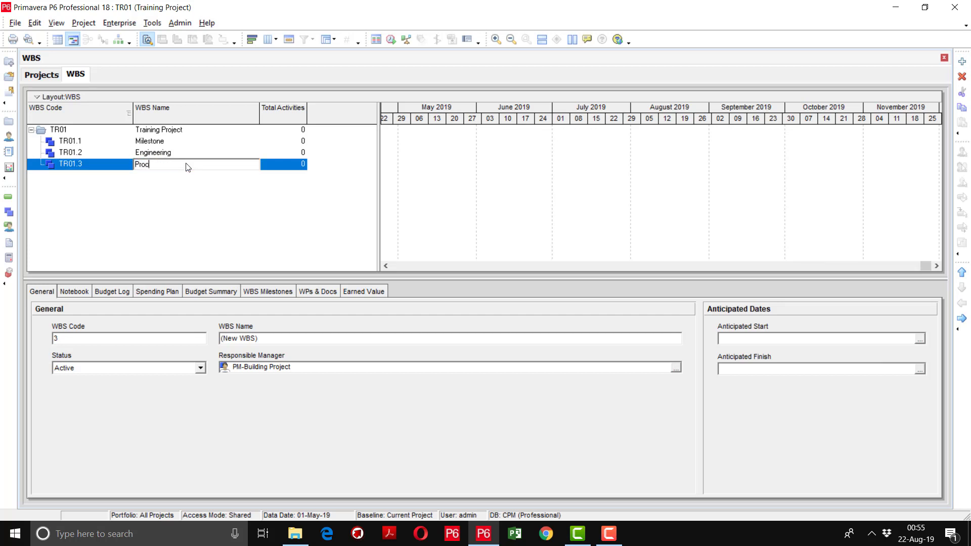
key(BackSpace)
key(BackSpace)
text(nt)
key(Return)
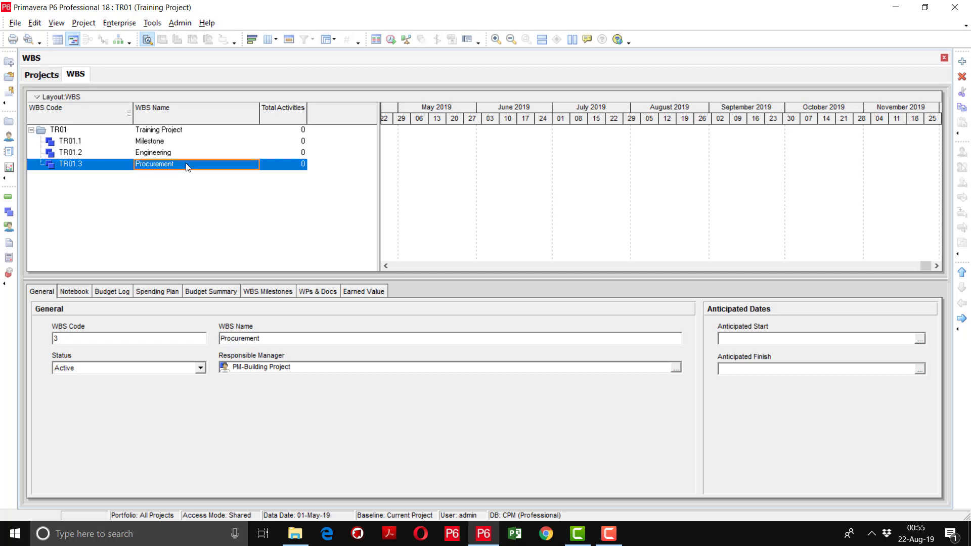
Step: Add a WBS element named "Construction" after Procurement, outdented to the same level
click(962, 61)
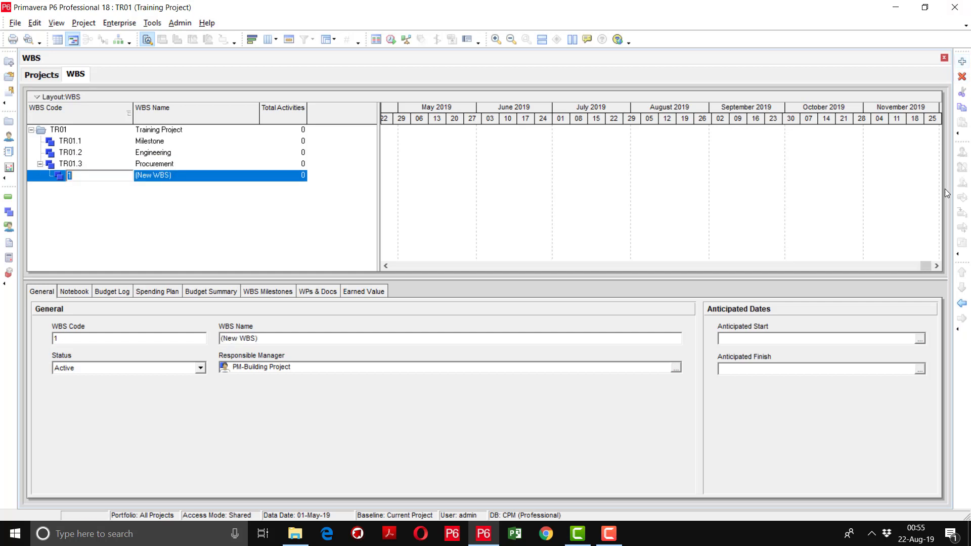
click(963, 304)
click(201, 179)
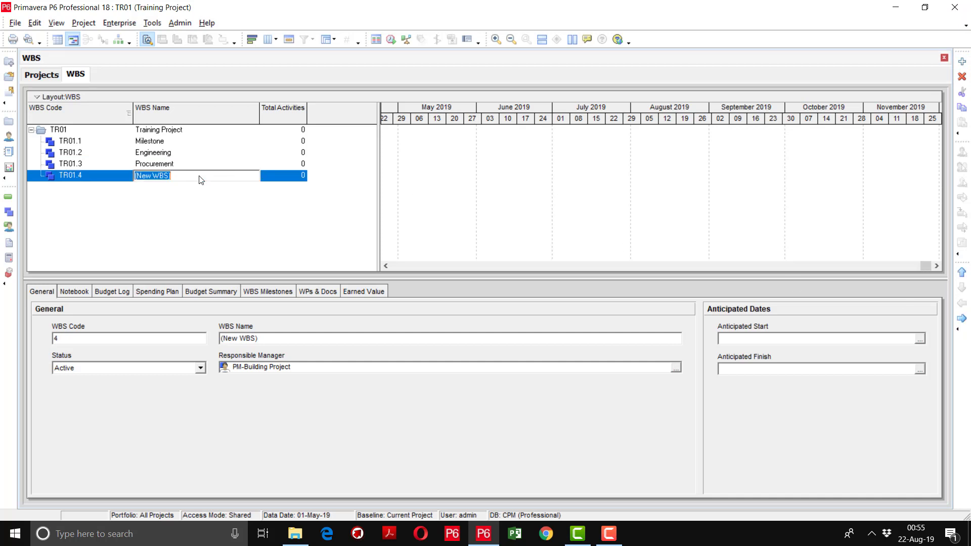
text(COnstu)
key(BackSpace)
key(BackSpace)
key(BackSpace)
key(BackSpace)
key(BackSpace)
text(onstruction)
key(Return)
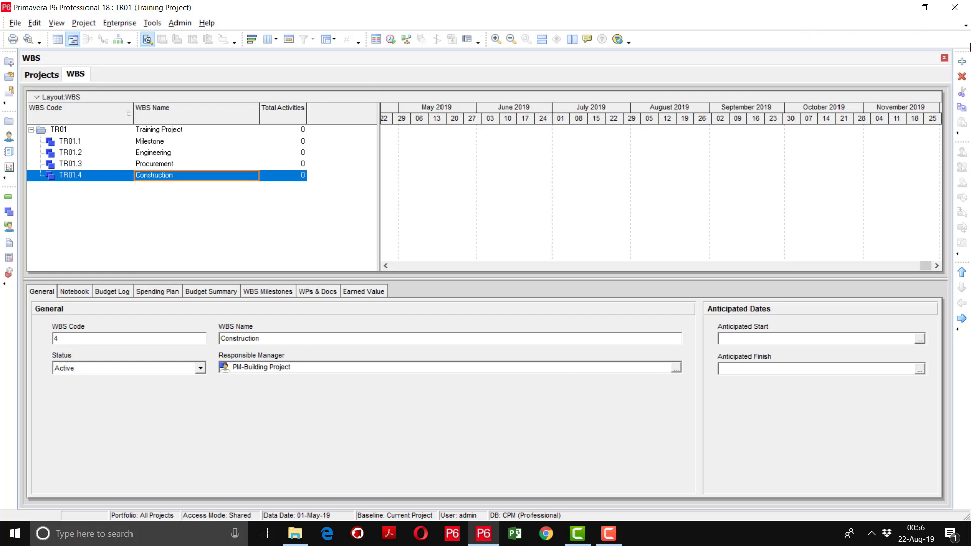
Step: Add a WBS element named "Commissioning" after Construction, outdented to the same level
click(962, 61)
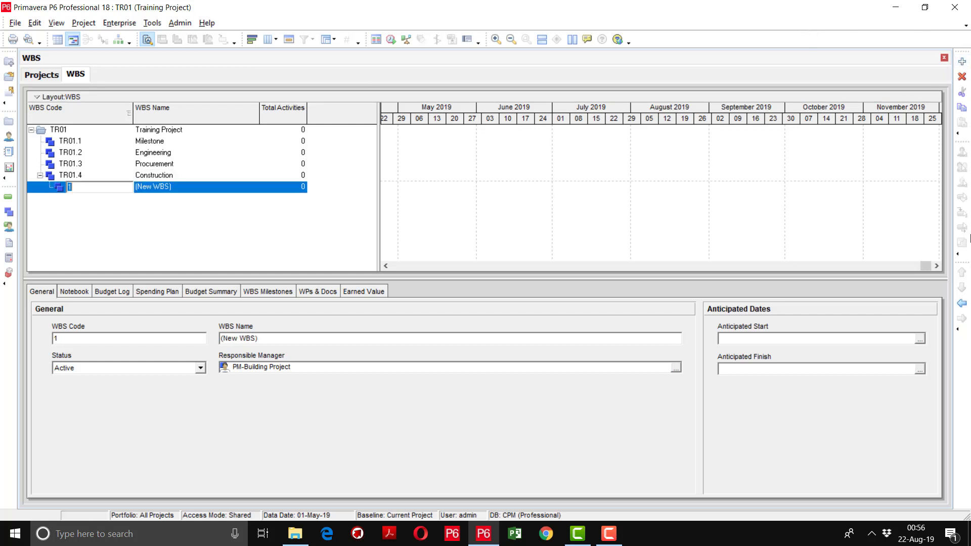
click(962, 302)
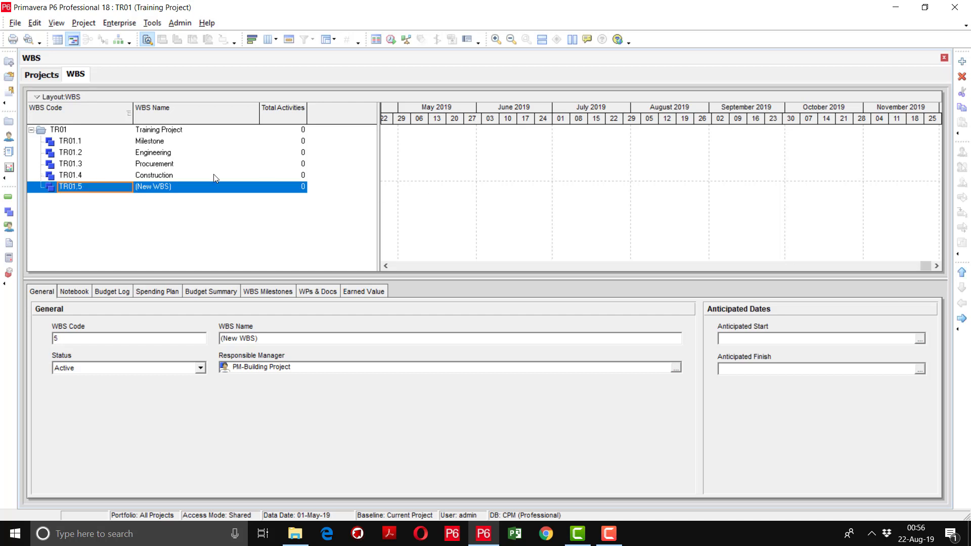
click(176, 192)
text(C)
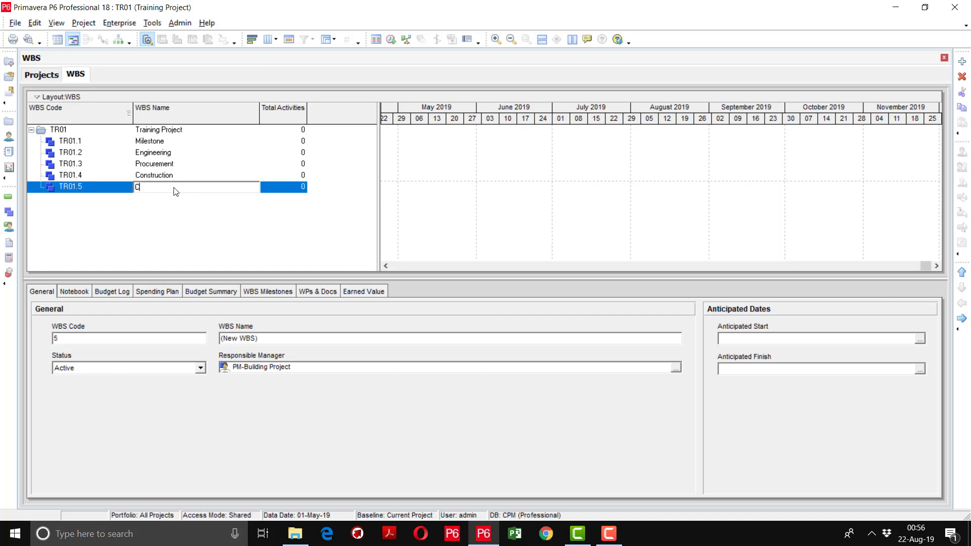
text(ommissioning)
key(Return)
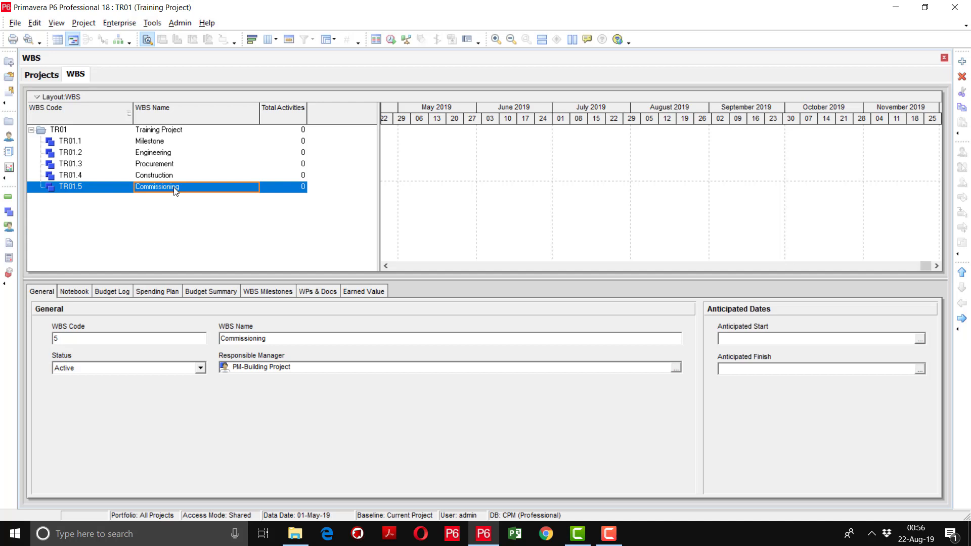
Step: Add a child WBS element named "General" beneath Engineering
click(172, 153)
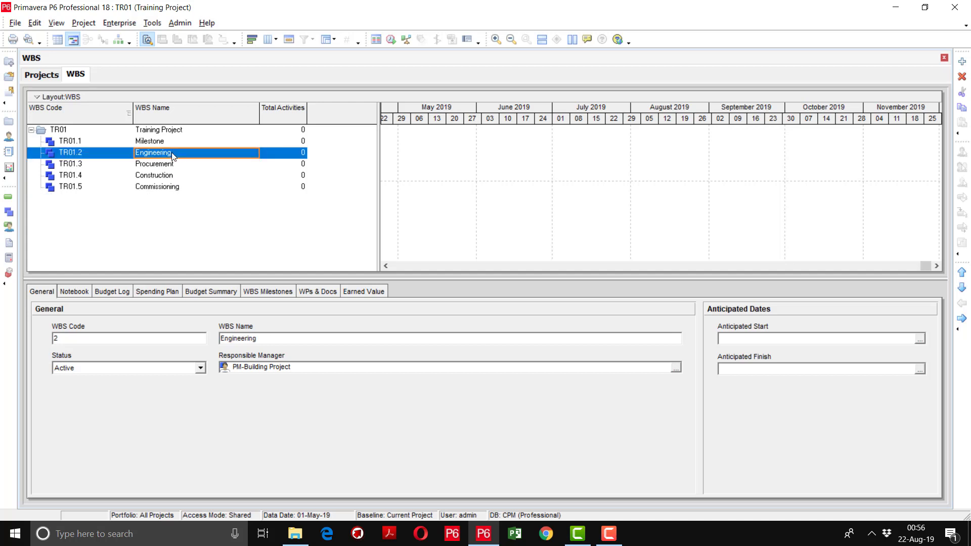
click(963, 62)
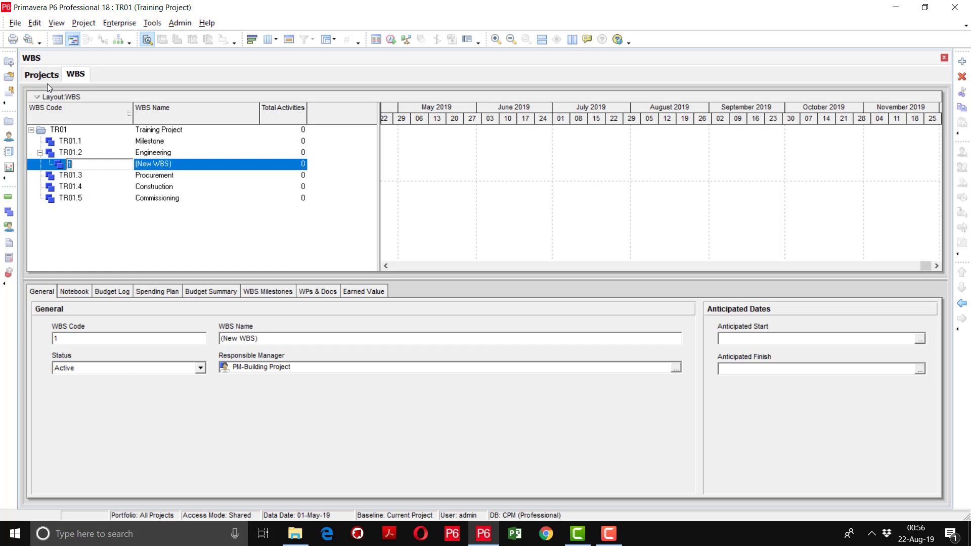
click(183, 166)
text(Gnera\)
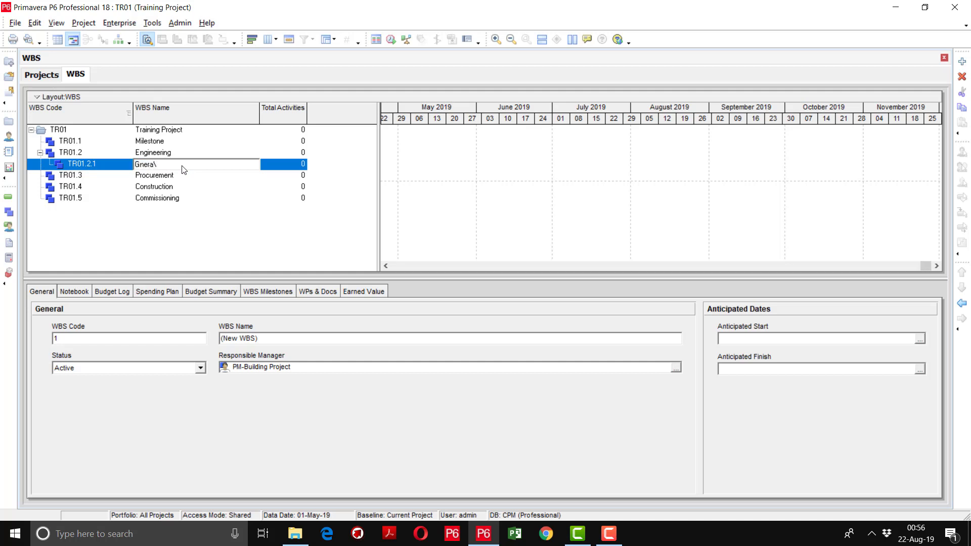
key(BackSpace)
key(BackSpace)
key(BackSpace)
key(BackSpace)
key(BackSpace)
text(eneral)
key(Return)
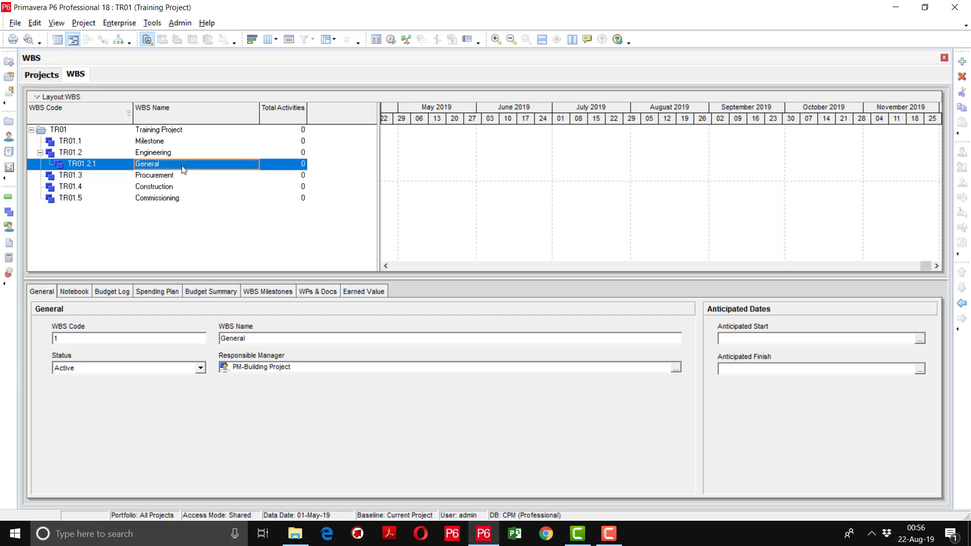
Step: Add a WBS element named "Arrchitecture" after General under Engineering, outdented to the same level as General
key(Insert)
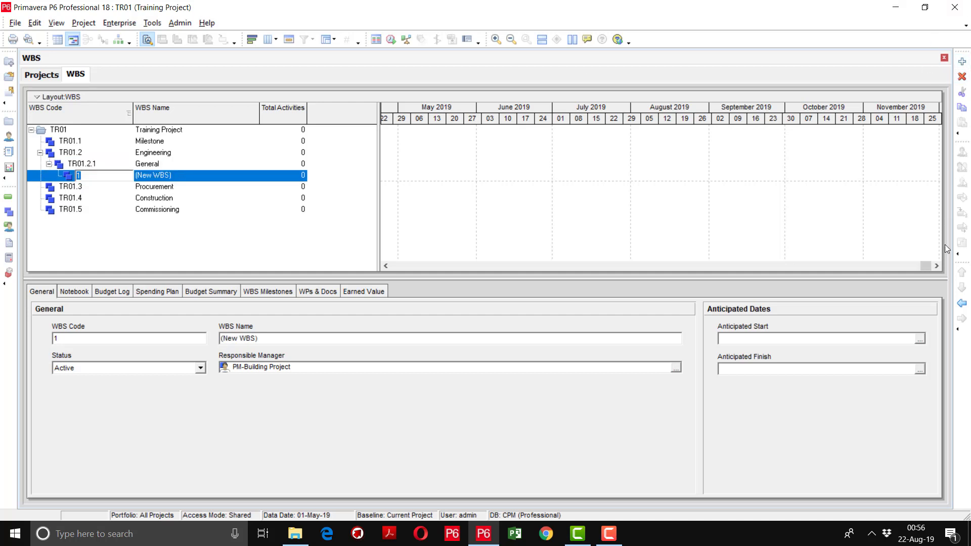
click(962, 304)
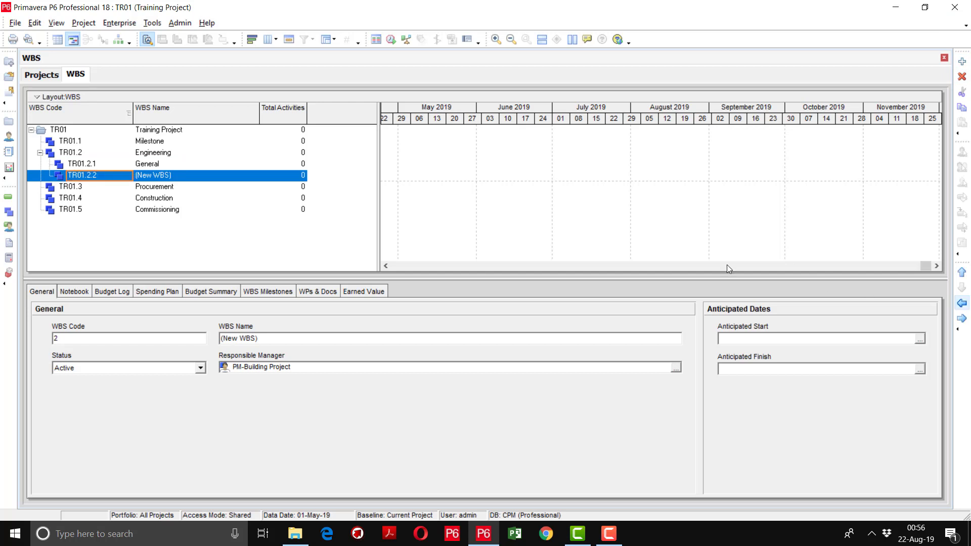
click(184, 172)
click(185, 176)
text(Ar)
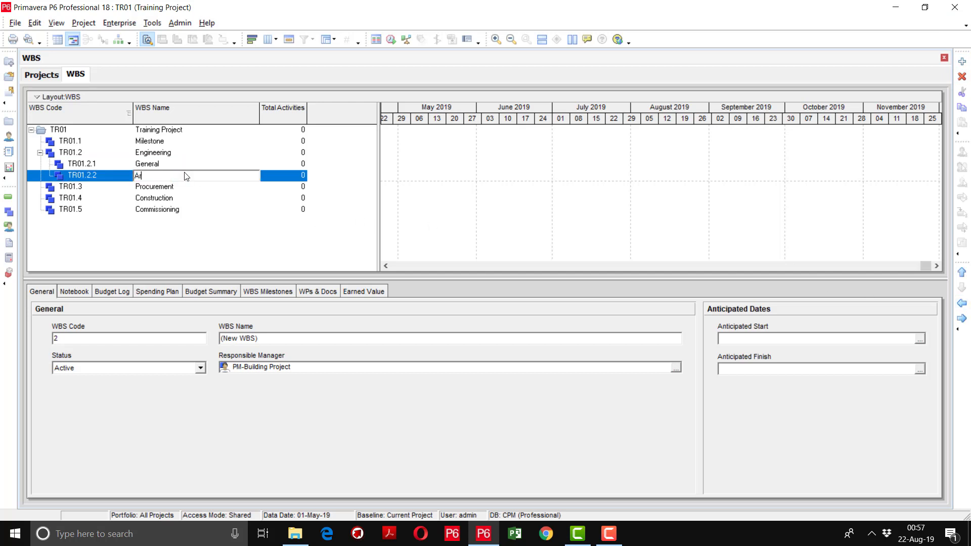
text(rchitecture)
key(Return)
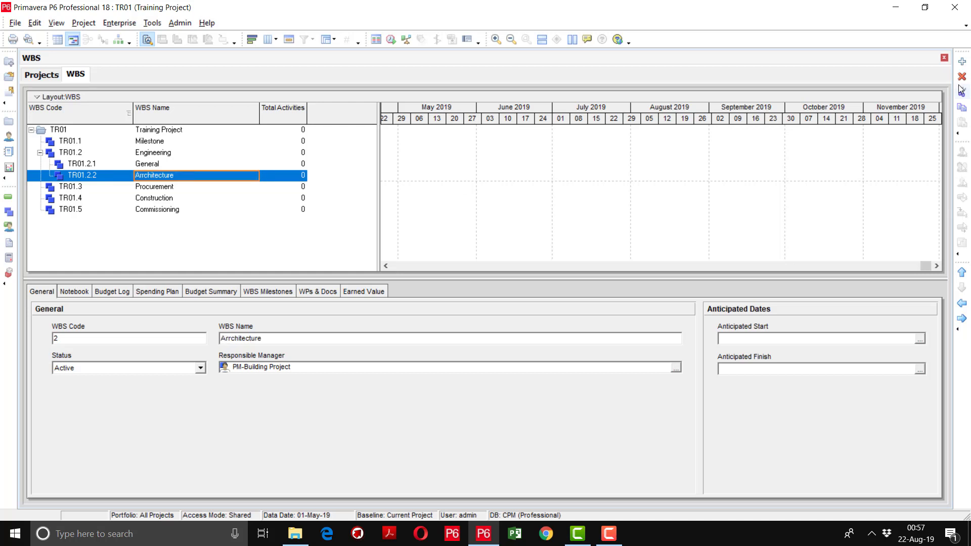
Step: Add a WBS element named "Civil" after the architecture element under Engineering, outdented to the same level
click(961, 62)
text(3)
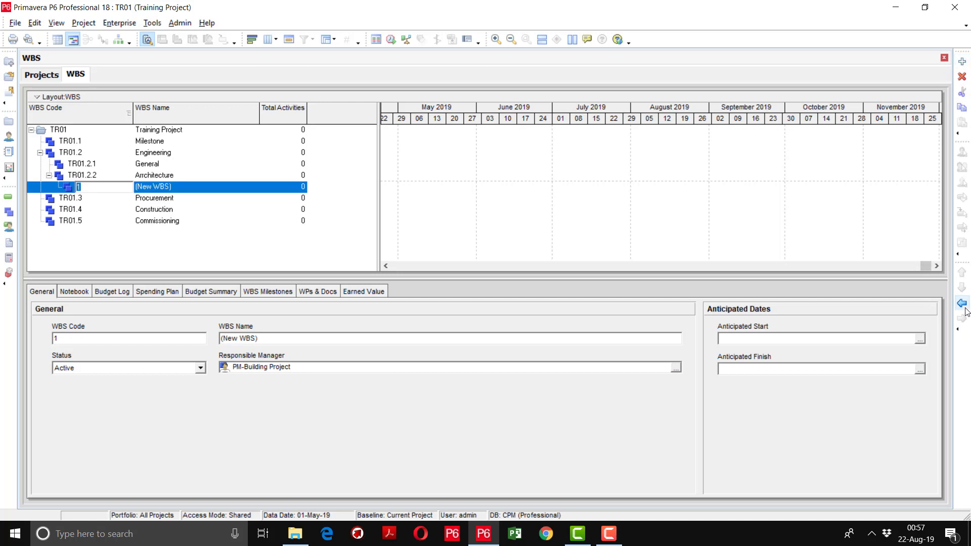
key(Return)
click(193, 188)
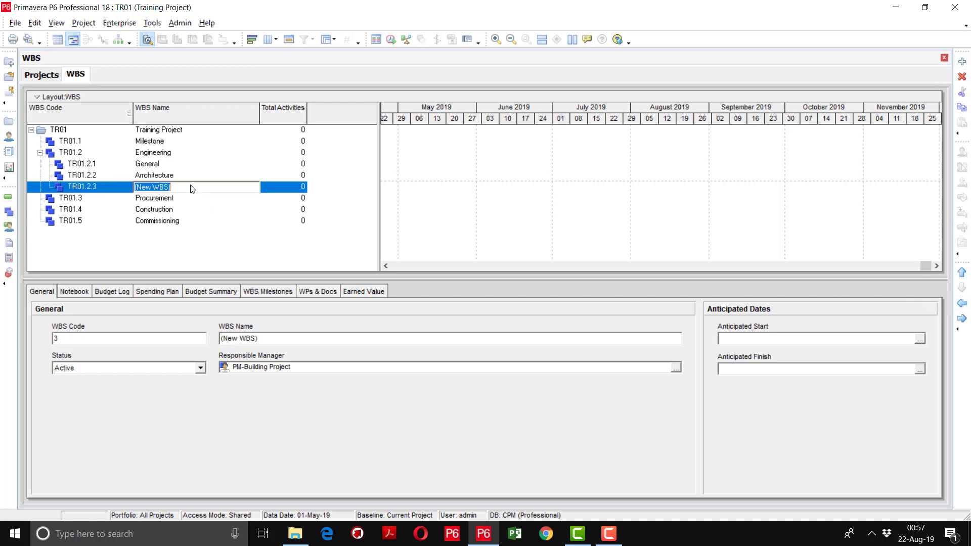
text(Civil)
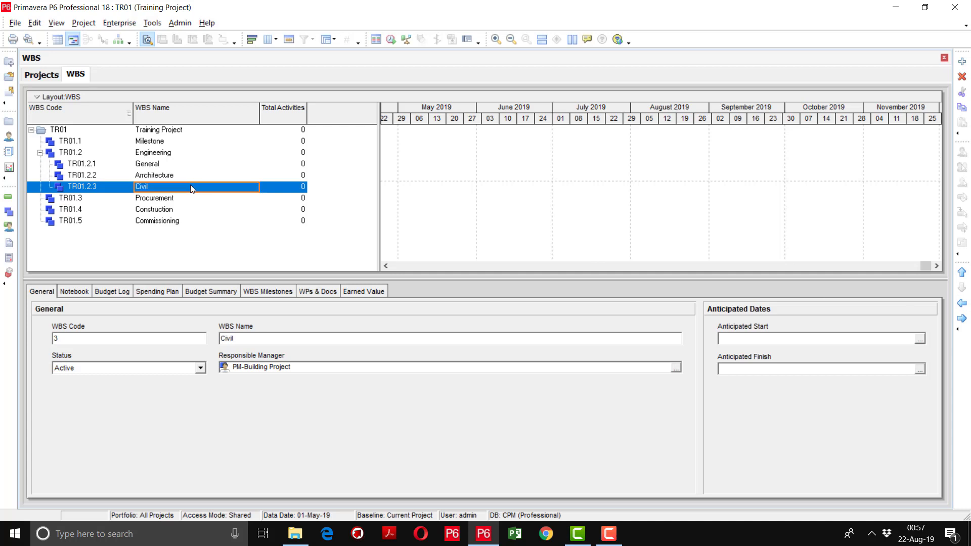
Step: Add a WBS element named "Equipment" after Civil under Engineering, outdented to the same level
click(962, 61)
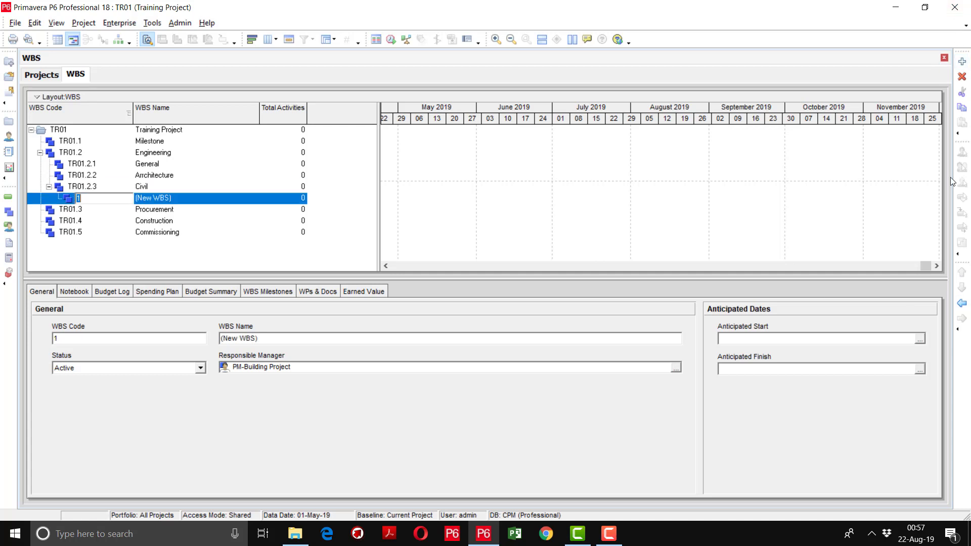
click(180, 200)
text(Eq)
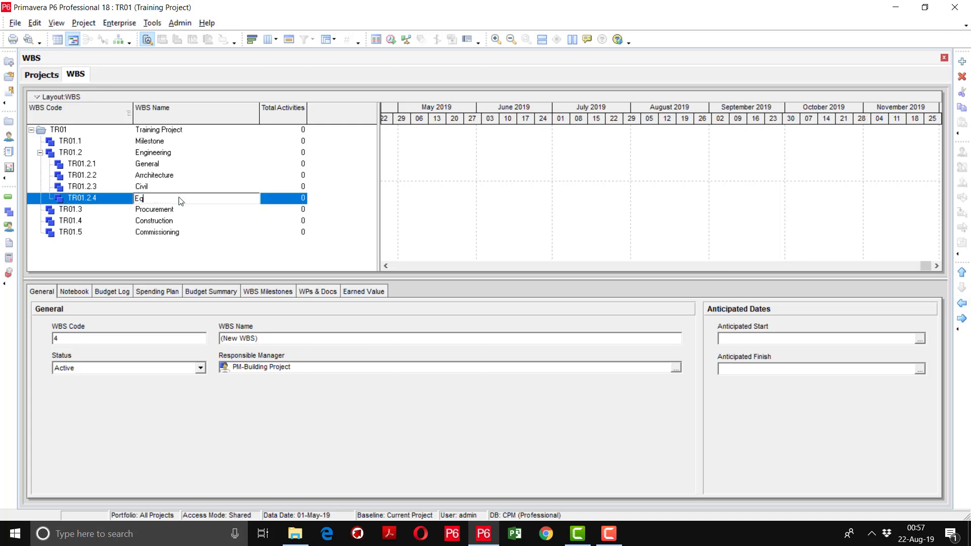
text(uipment)
click(216, 234)
click(164, 198)
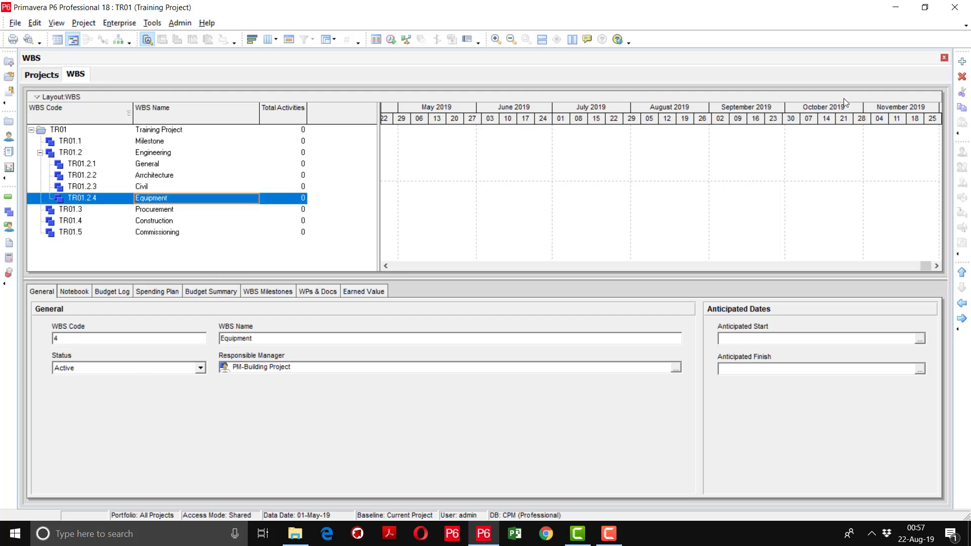
Step: Add a WBS element named "Piping" after Equipment under Engineering, outdented to the same level
click(961, 65)
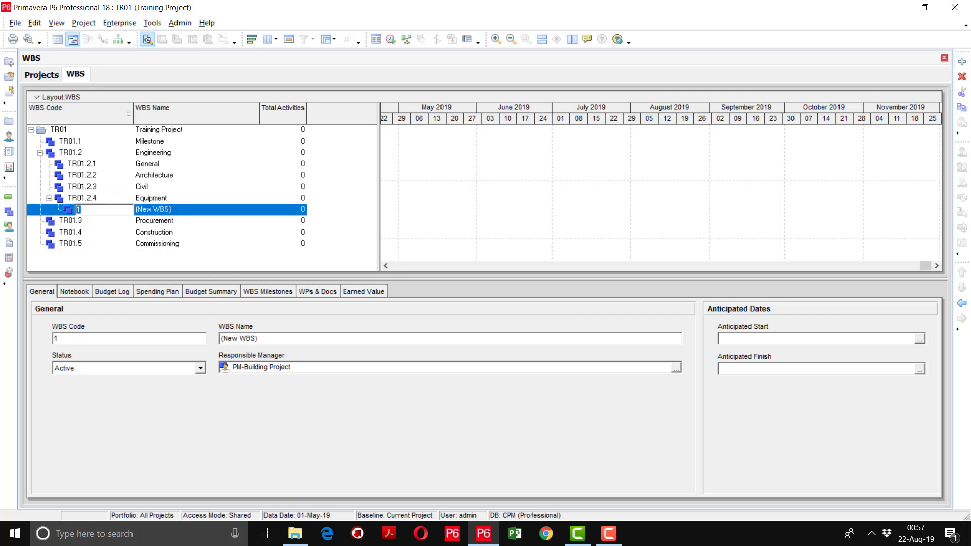
click(181, 210)
text(P)
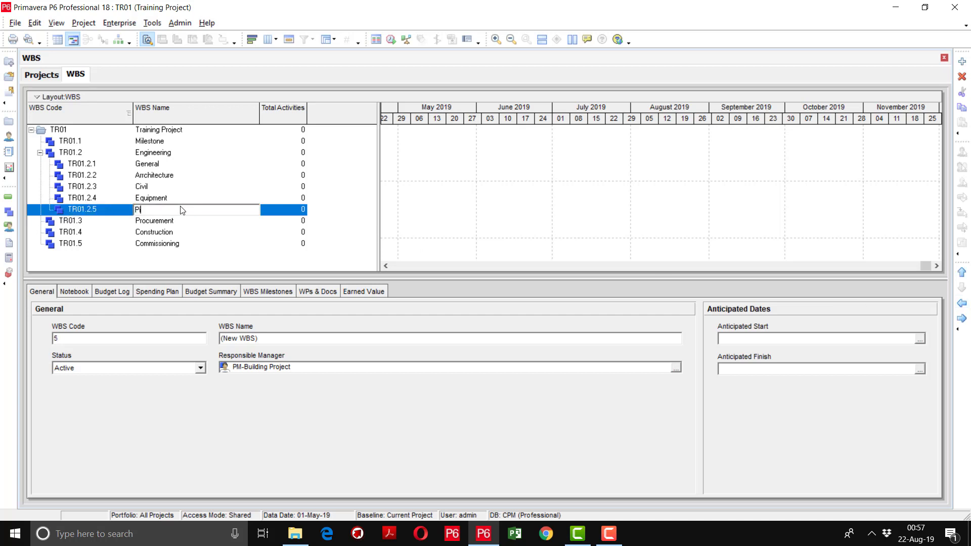
text(iping)
Step: Add a WBS element named "Electrical" after Piping under Engineering, outdented to the same level
click(962, 61)
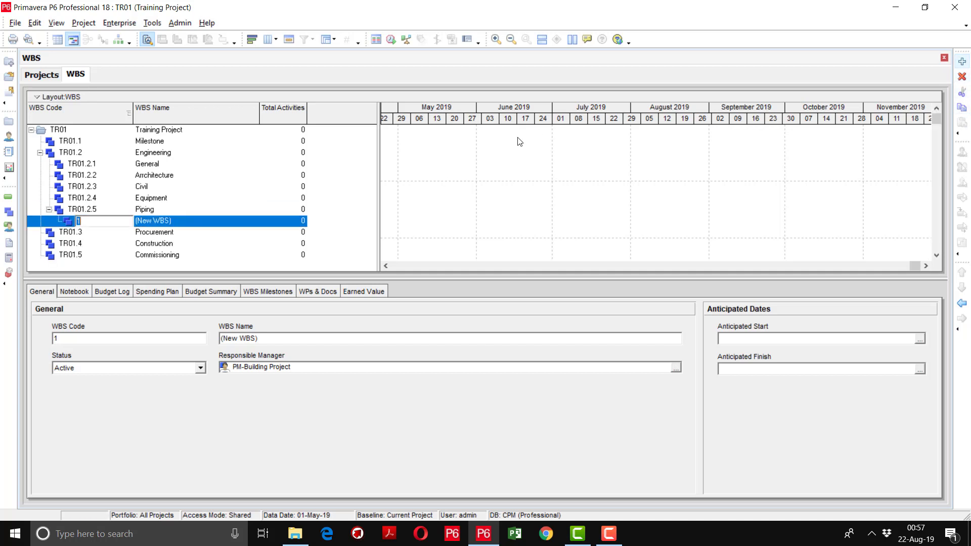
text(6)
key(Return)
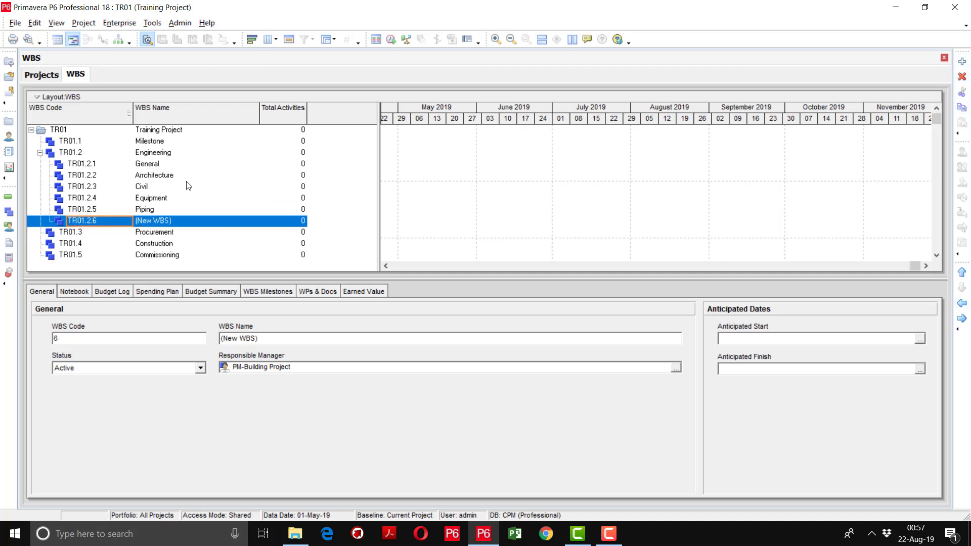
click(181, 221)
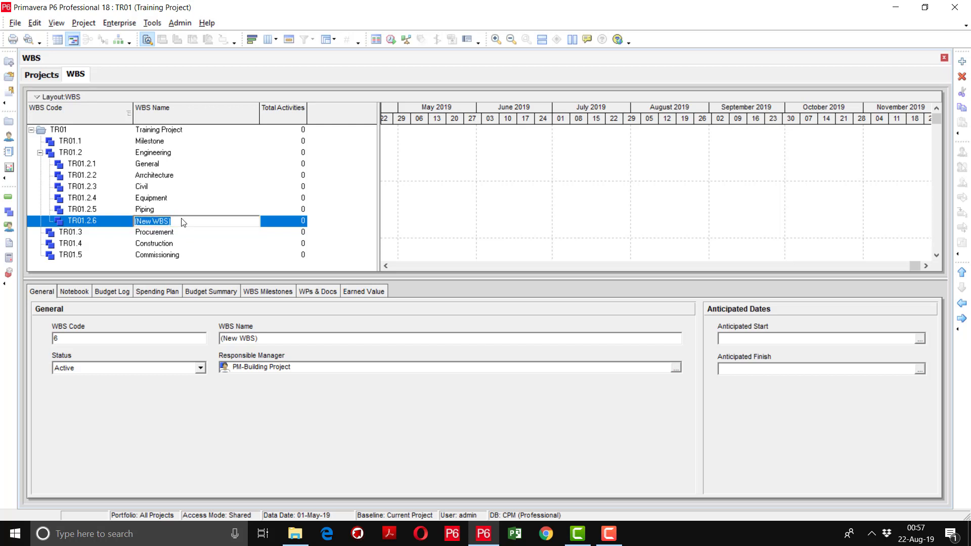
text(Electrical)
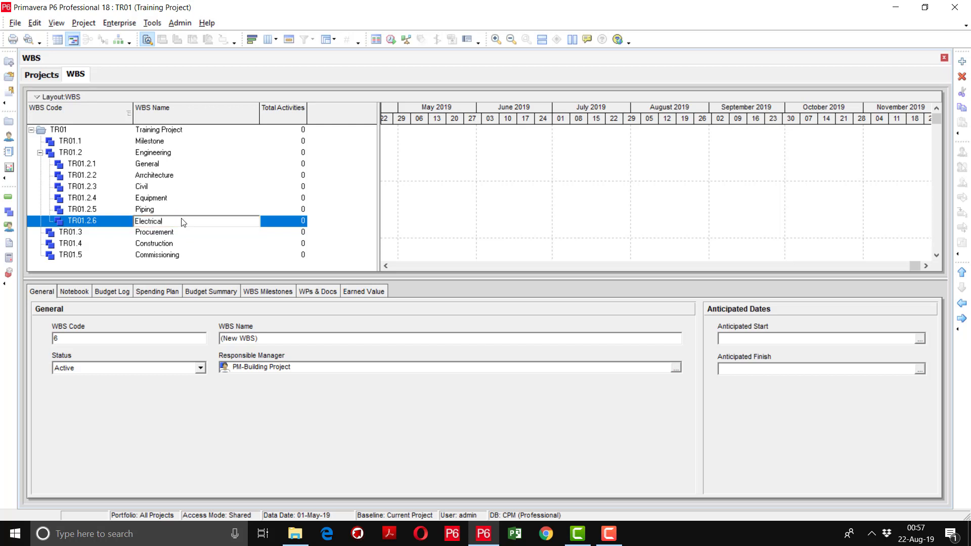
Step: Add a WBS element named "Instrumentation" after Electrical under Engineering, outdented to the same level
click(962, 61)
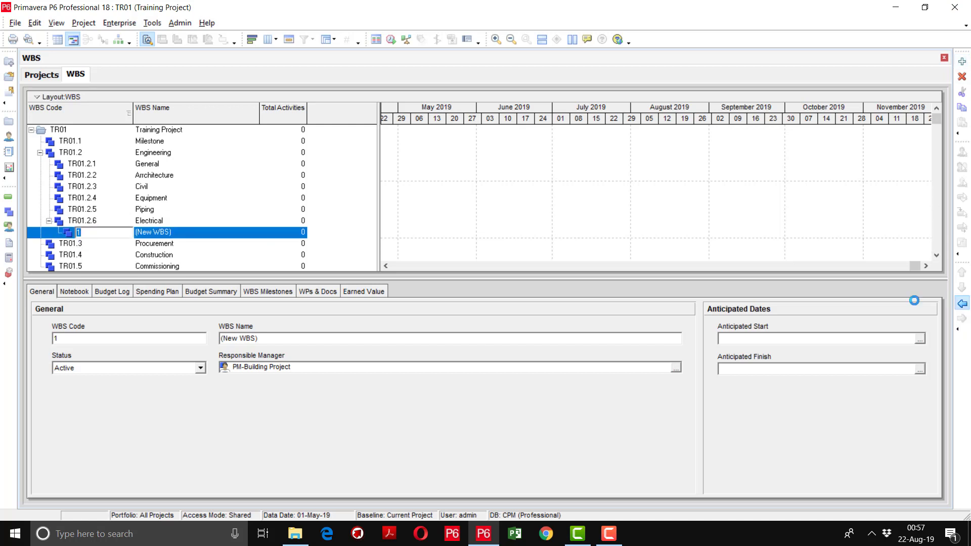
text(7)
key(Return)
click(186, 229)
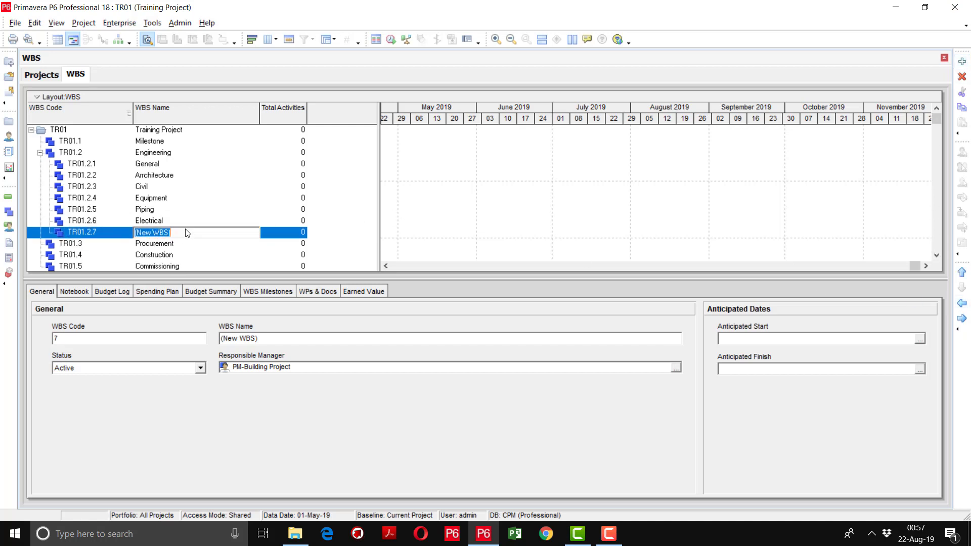
text(Instrucmen)
text(\)
key(BackSpace)
key(BackSpace)
key(BackSpace)
key(BackSpace)
key(BackSpace)
text(mentation)
key(Return)
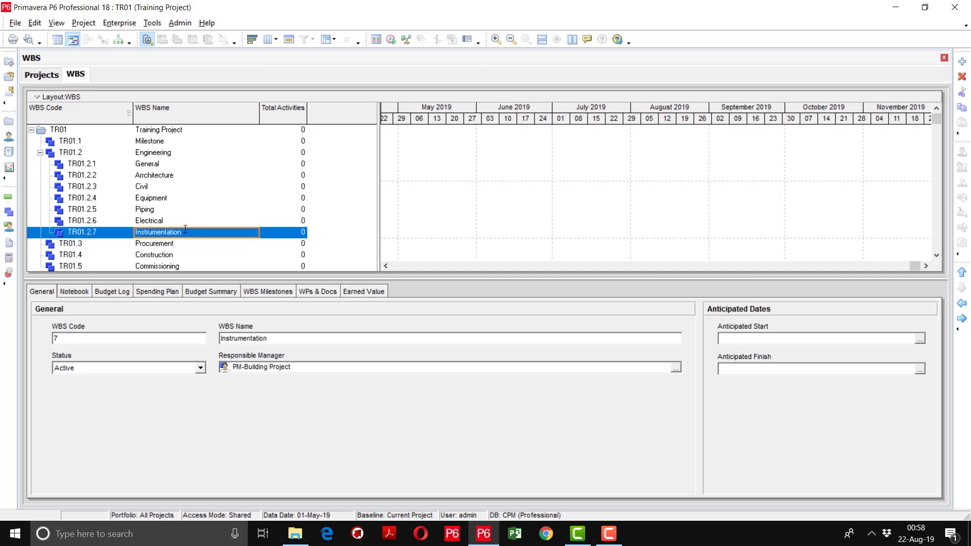
Step: Add a child WBS element named "General" beneath Construction
click(161, 244)
scroll(162, 221, down, 1)
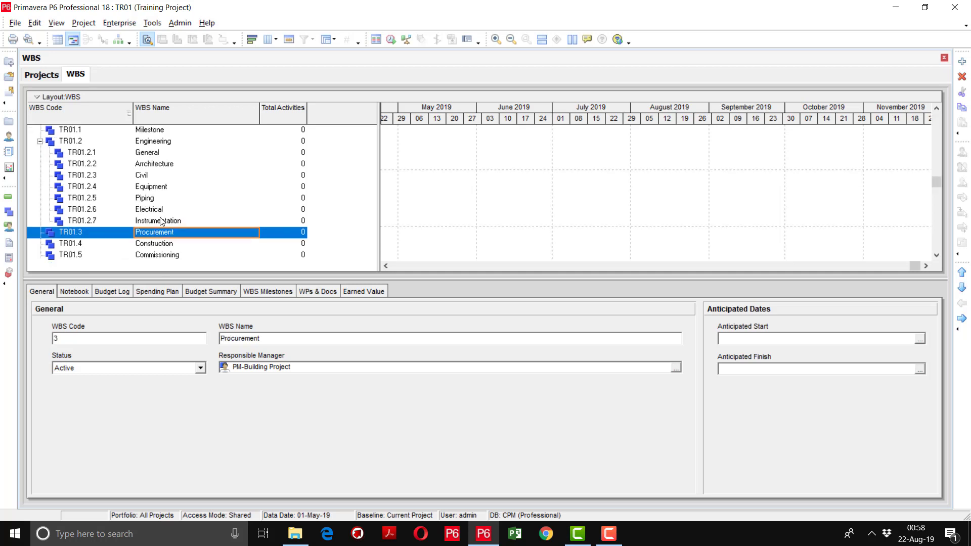
click(158, 245)
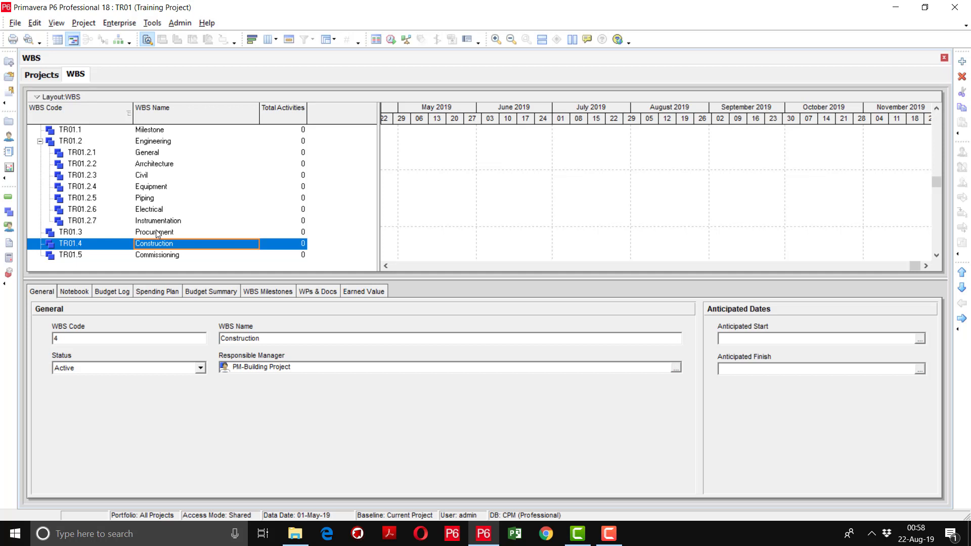
click(964, 62)
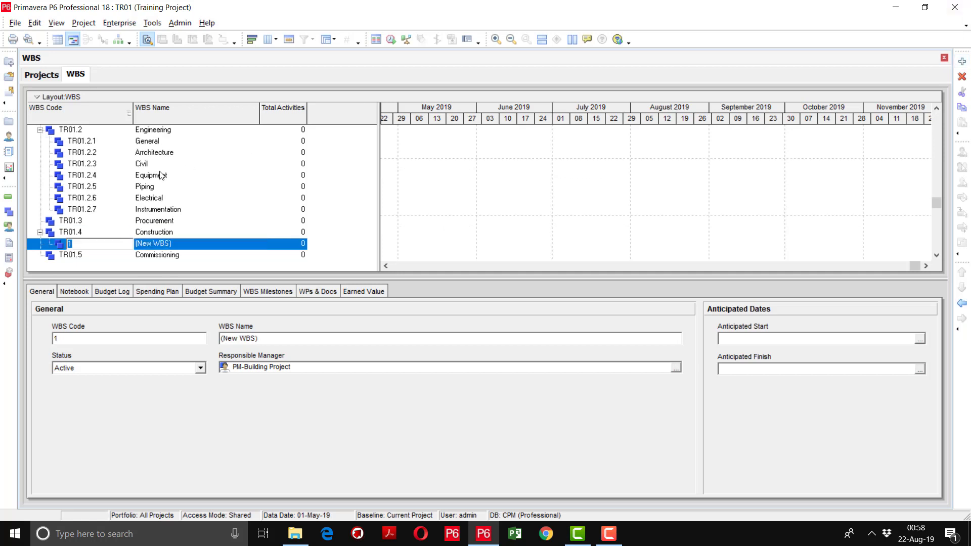
click(196, 248)
click(195, 245)
text(G)
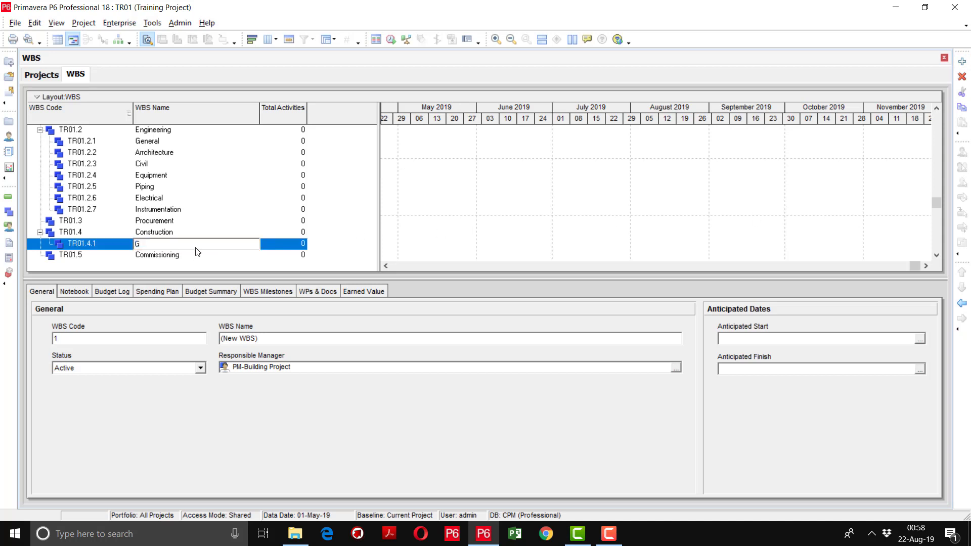
text(eneral)
key(Return)
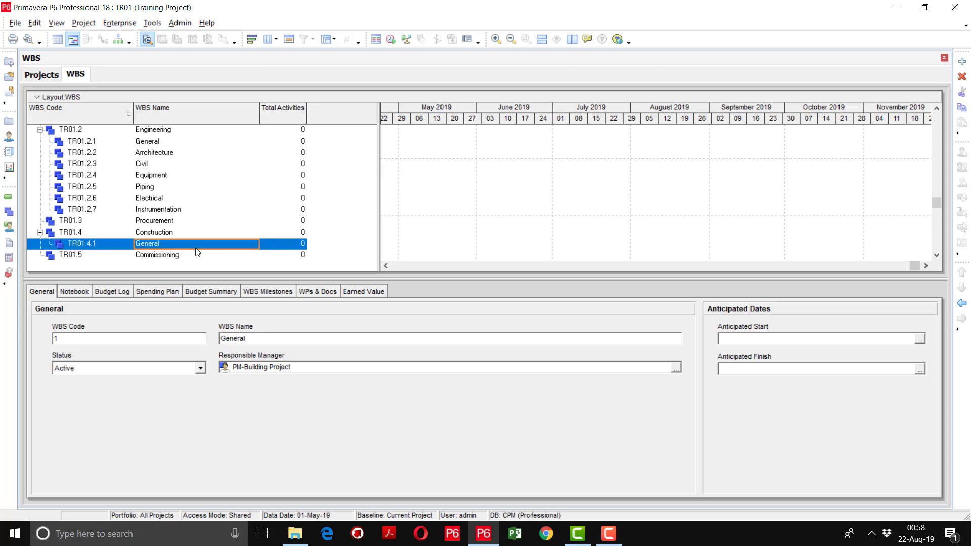
Step: Add a WBS element named "Civil" after General under Construction, outdented to the same level
click(962, 60)
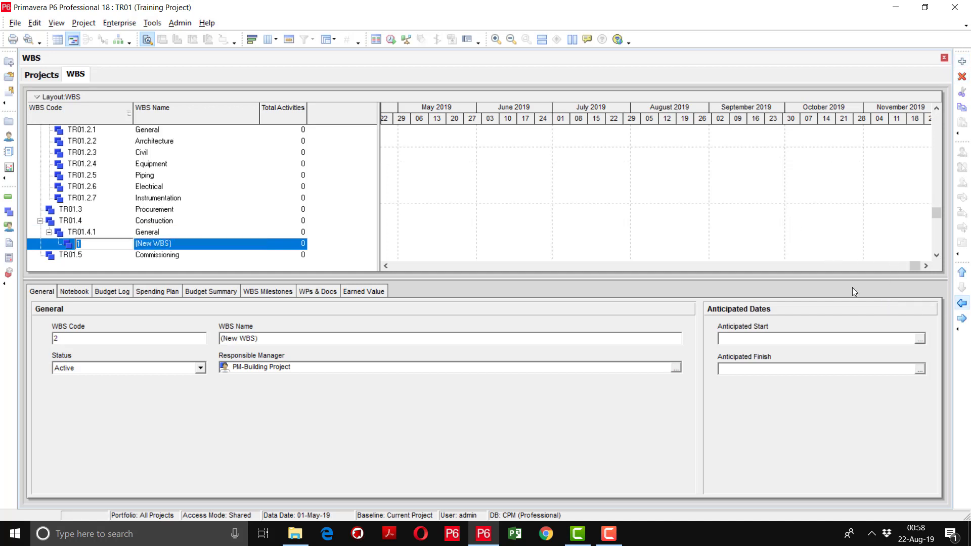
text(2)
key(Return)
click(180, 245)
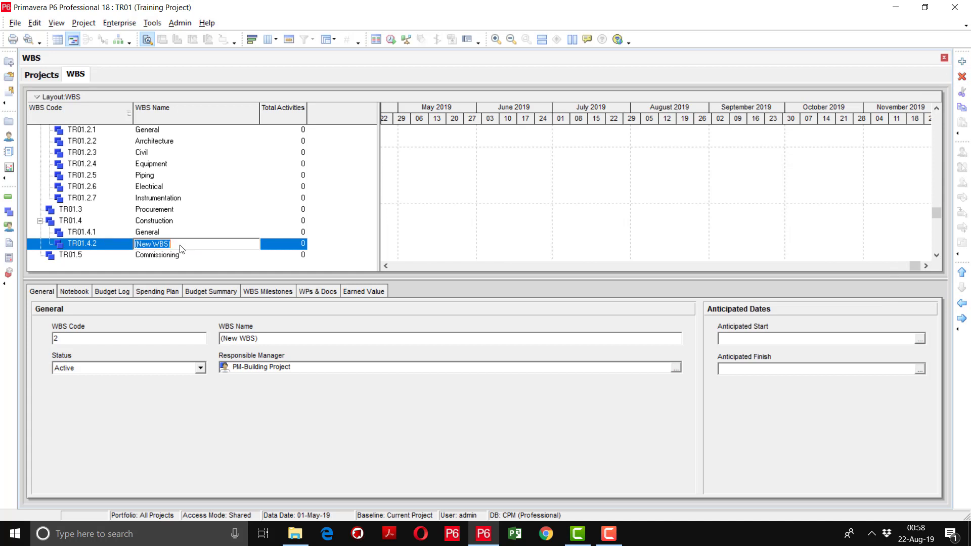
text(Civil)
key(Return)
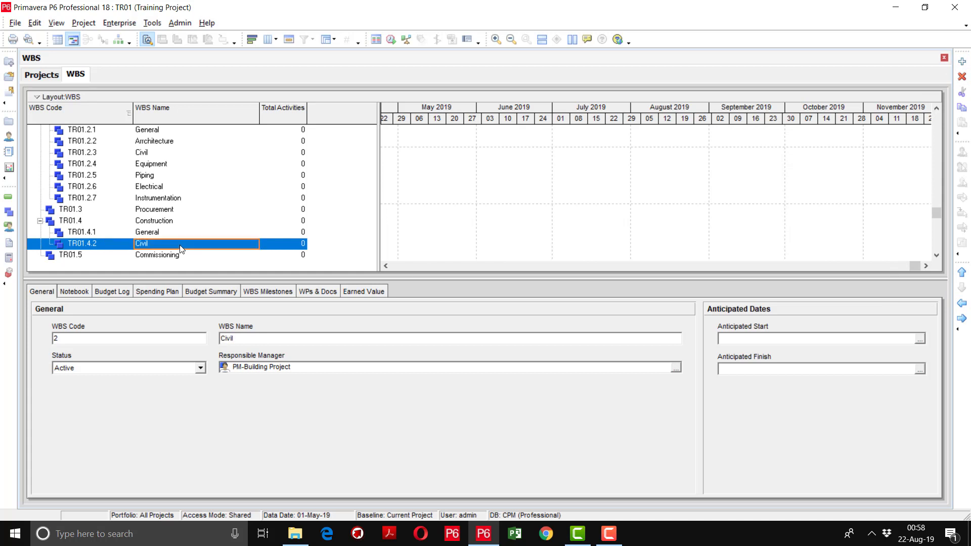
Step: Add a WBS element named "Mechanical" after Civil under Construction, outdented to the same level
click(961, 62)
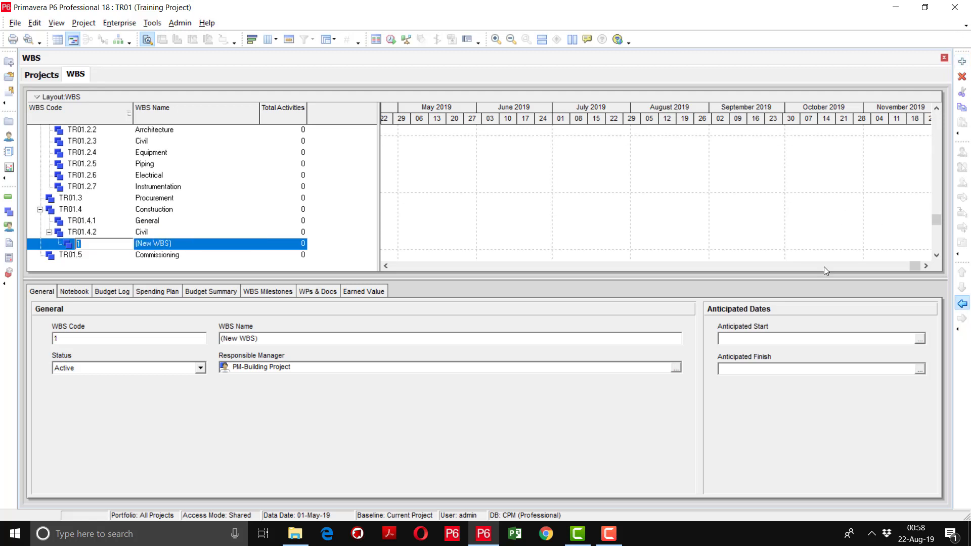
text(3)
key(Tab)
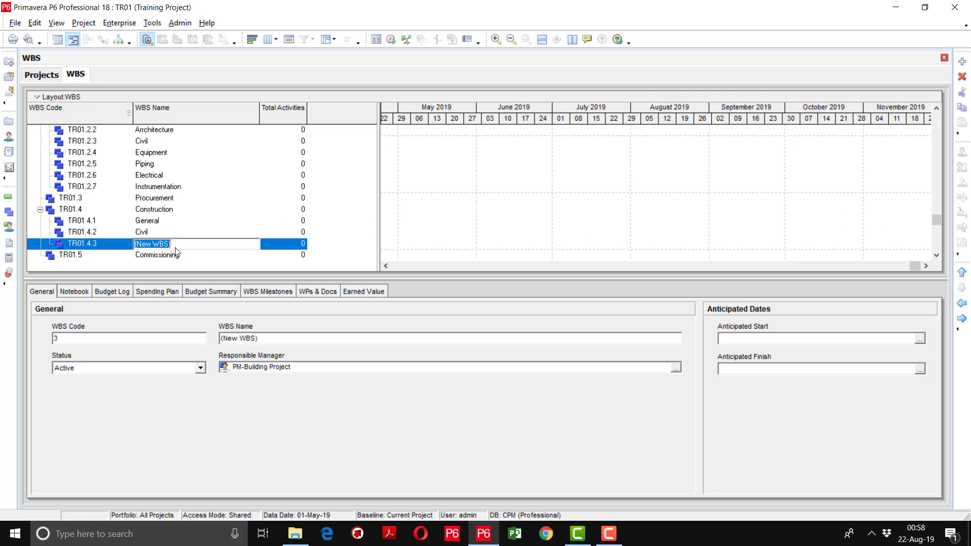
text(Mechanical)
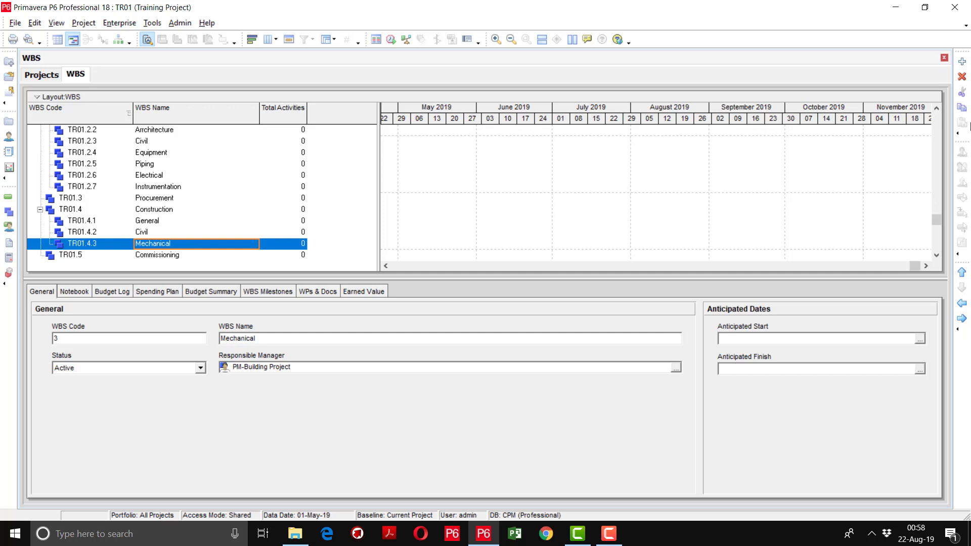
Step: Add a child WBS element named "Equipment" beneath Mechanical in the Construction branch
click(963, 62)
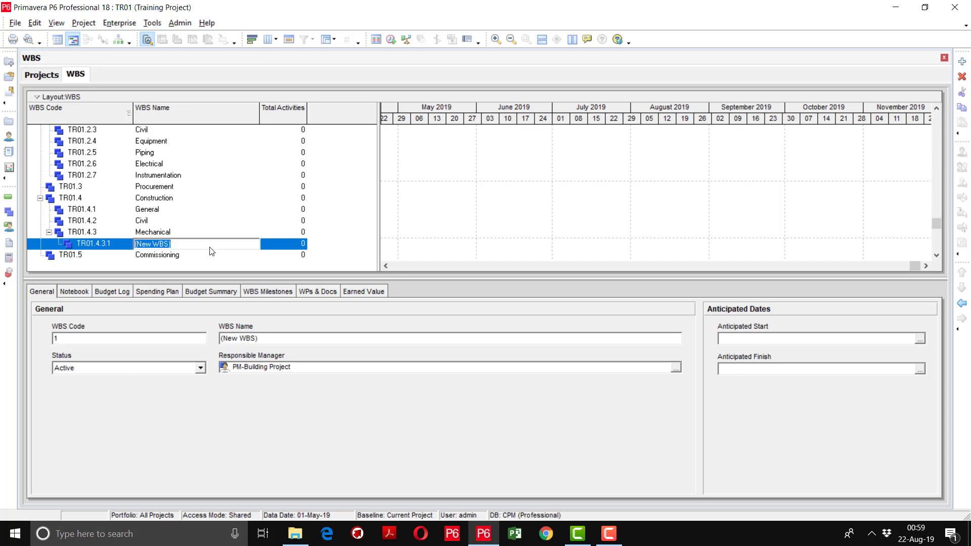
text(Equipment)
key(Return)
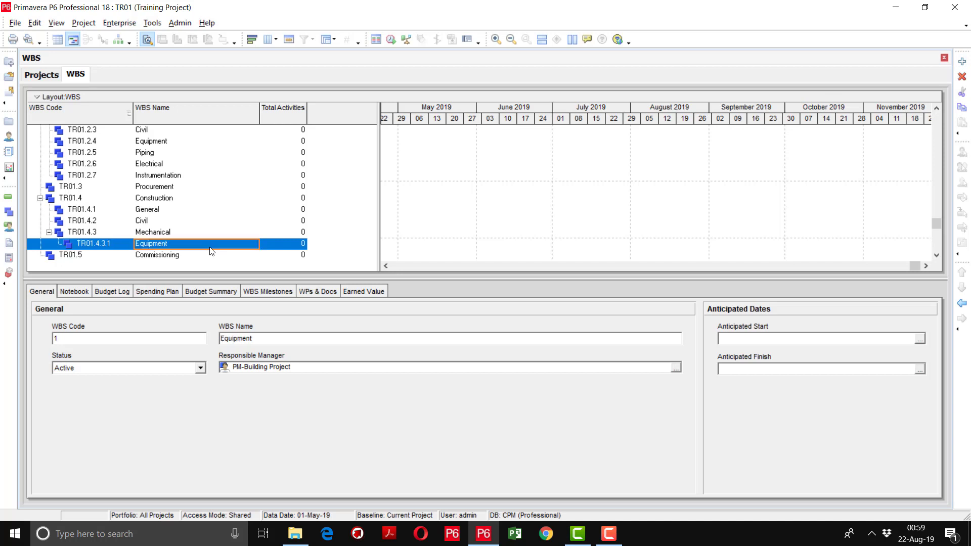
Step: Add a WBS element named "Piping" after Equipment under Mechanical in the Construction branch, outdented to the same level as Equipment
click(963, 62)
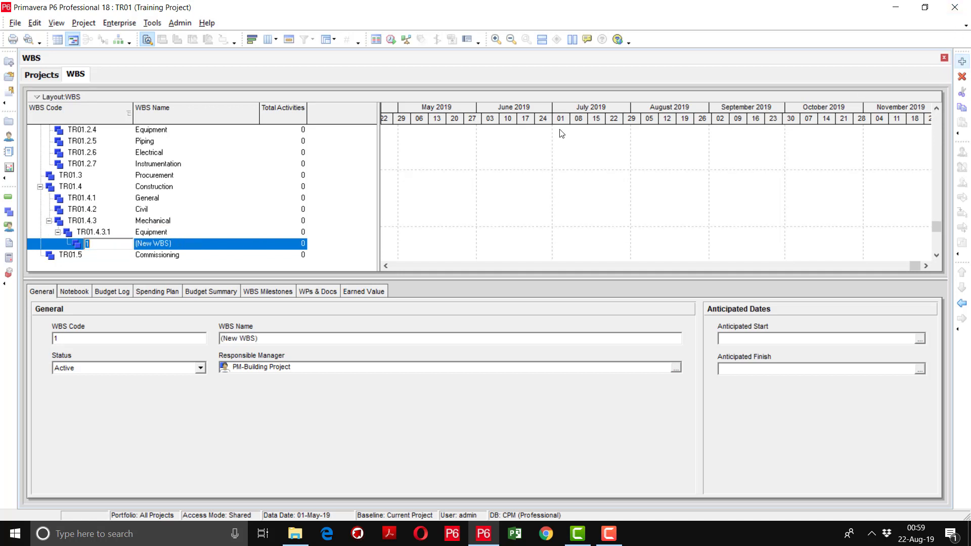
text(2)
key(Return)
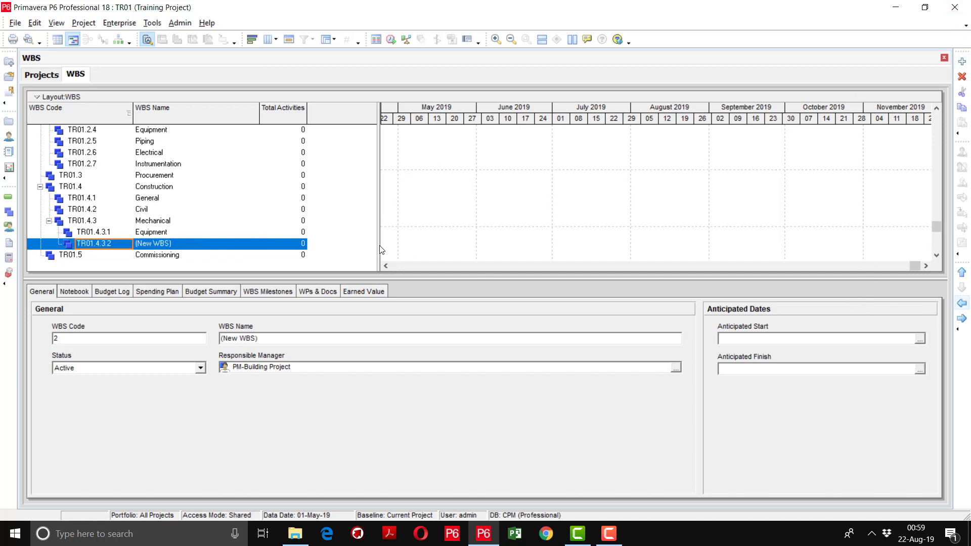
click(192, 247)
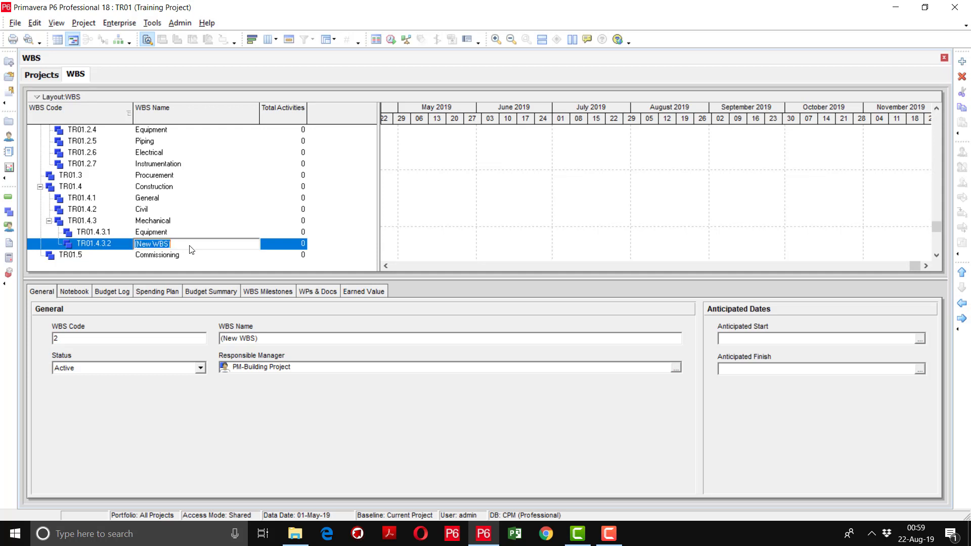
text(PIping)
key(BackSpace)
key(BackSpace)
key(BackSpace)
key(BackSpace)
key(BackSpace)
text(iping)
key(Return)
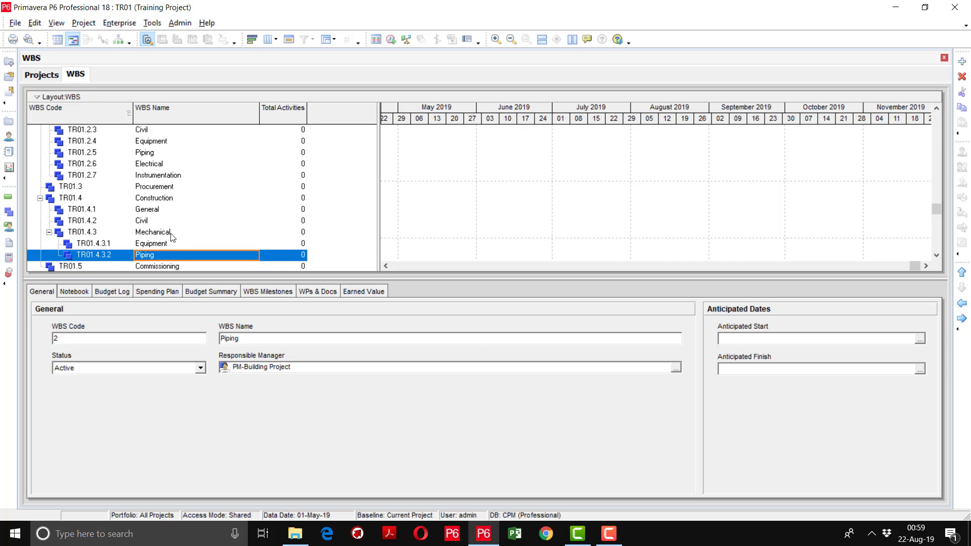
Step: Add a WBS element named "Electrical" under Construction, placed after Mechanical and its children and outdented to Mechanical's level
click(173, 234)
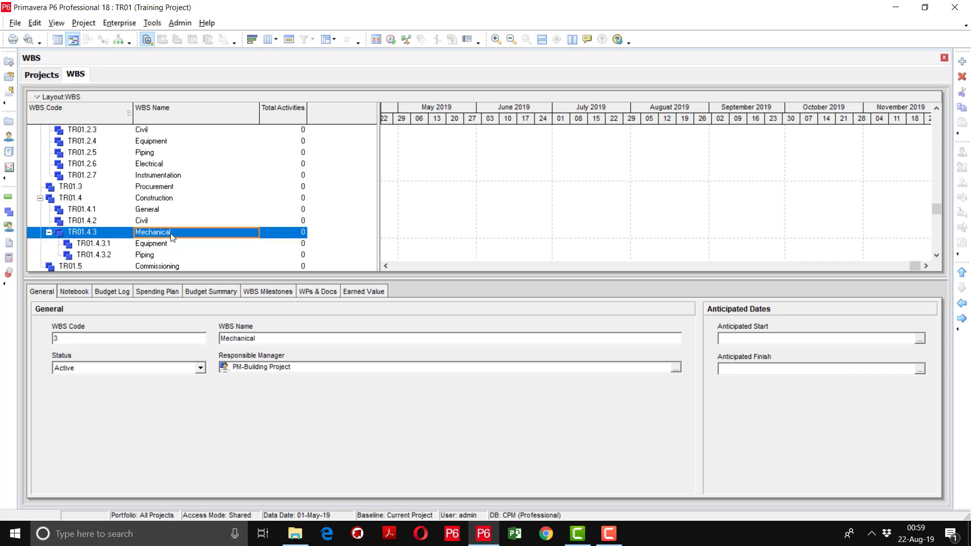
scroll(173, 238, down, 1)
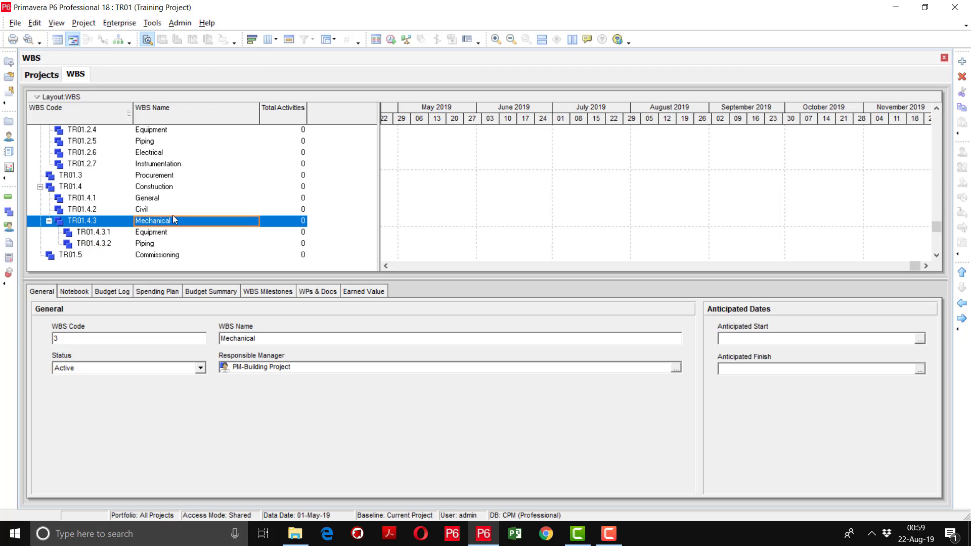
click(962, 61)
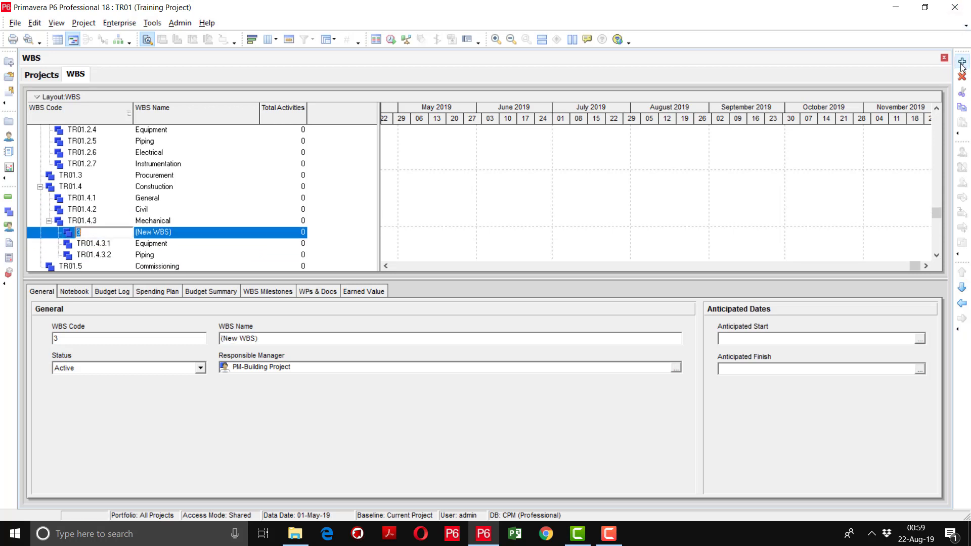
click(963, 287)
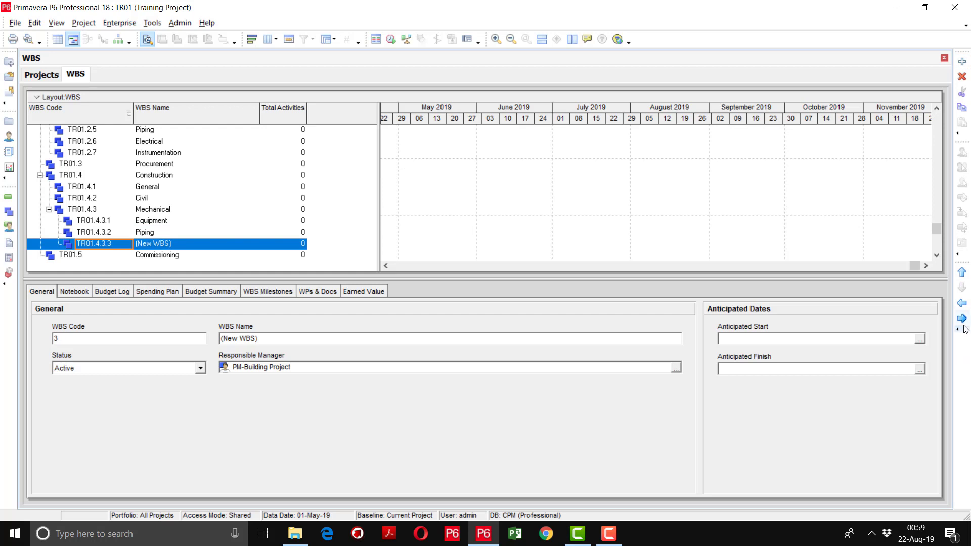
click(961, 305)
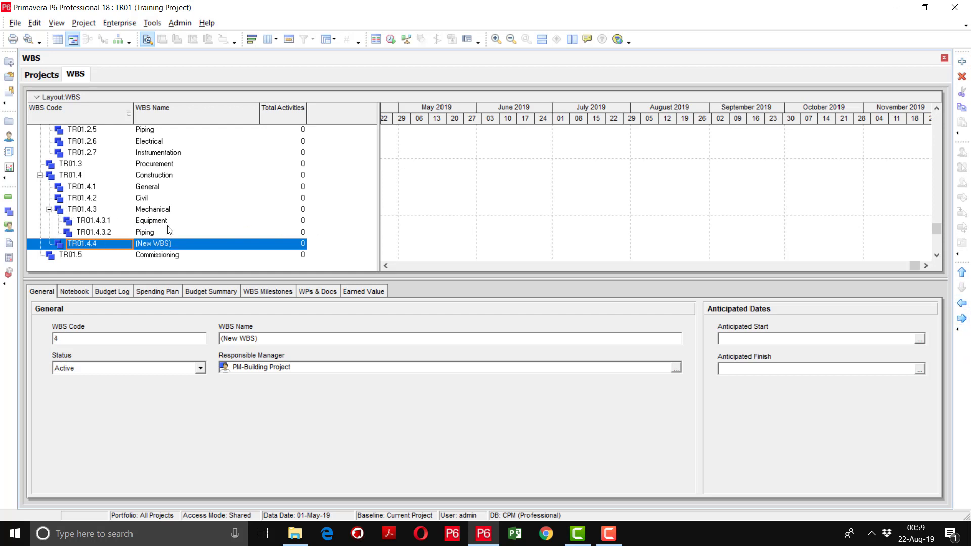
click(171, 244)
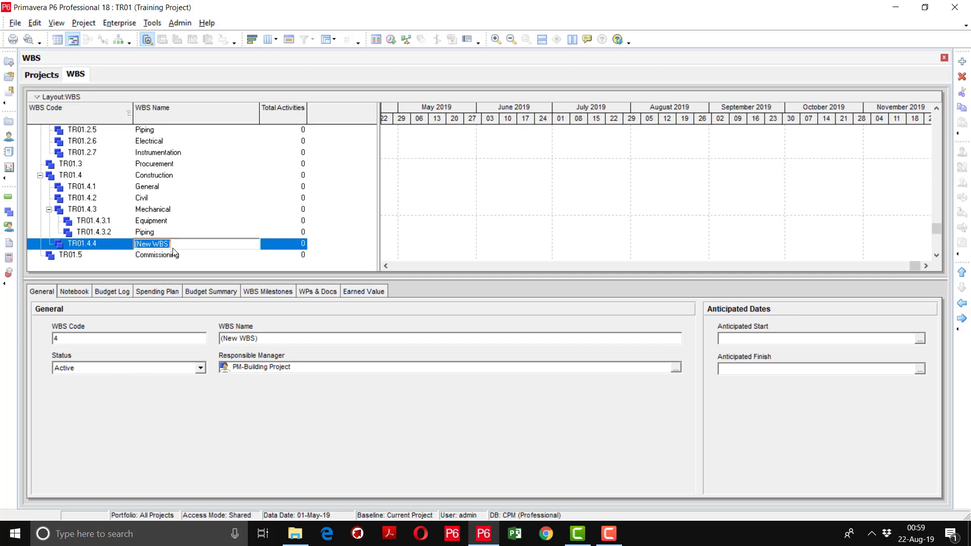
text(Electrical)
key(Return)
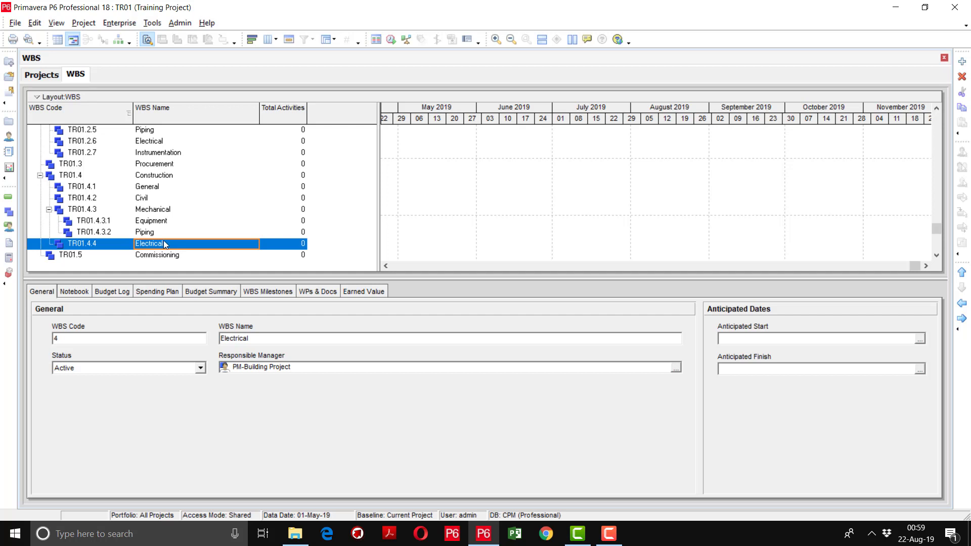
Step: Add a WBS element named "Instrumentation" after Electrical under Construction, outdented to the same level
click(962, 61)
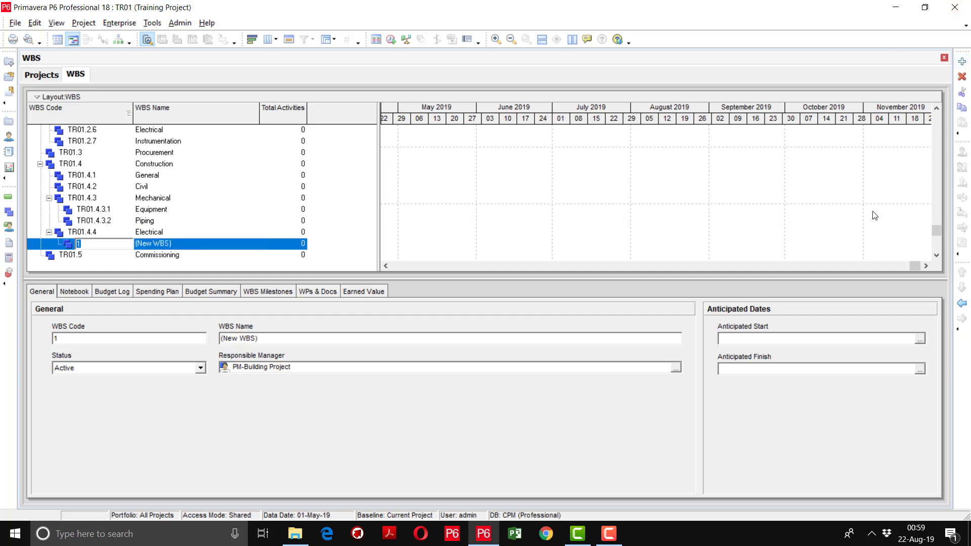
click(962, 303)
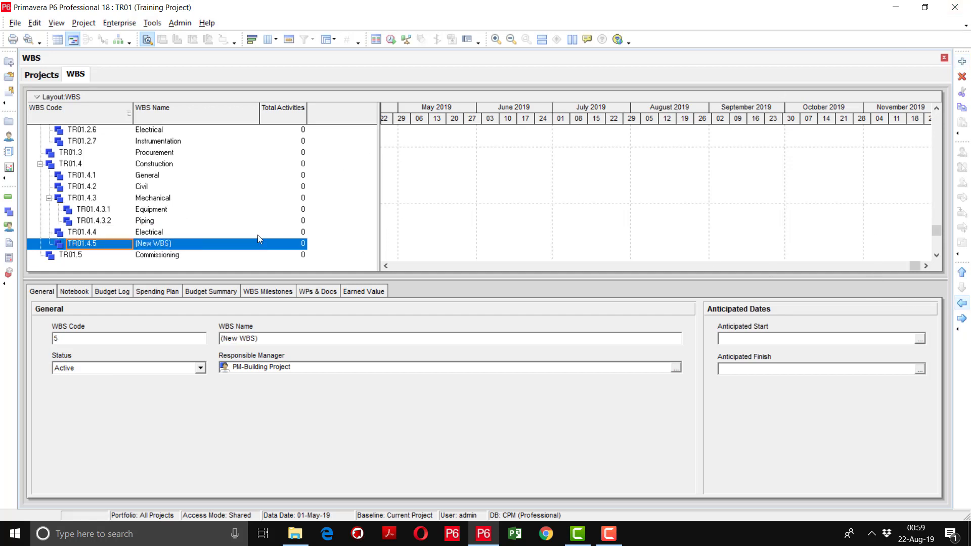
click(185, 243)
text(Instr)
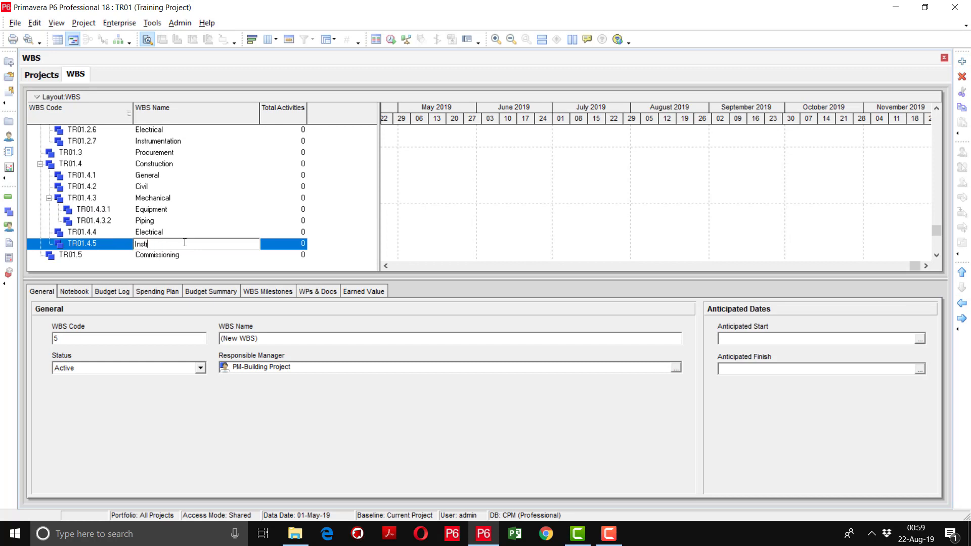
text(umentation)
key(Return)
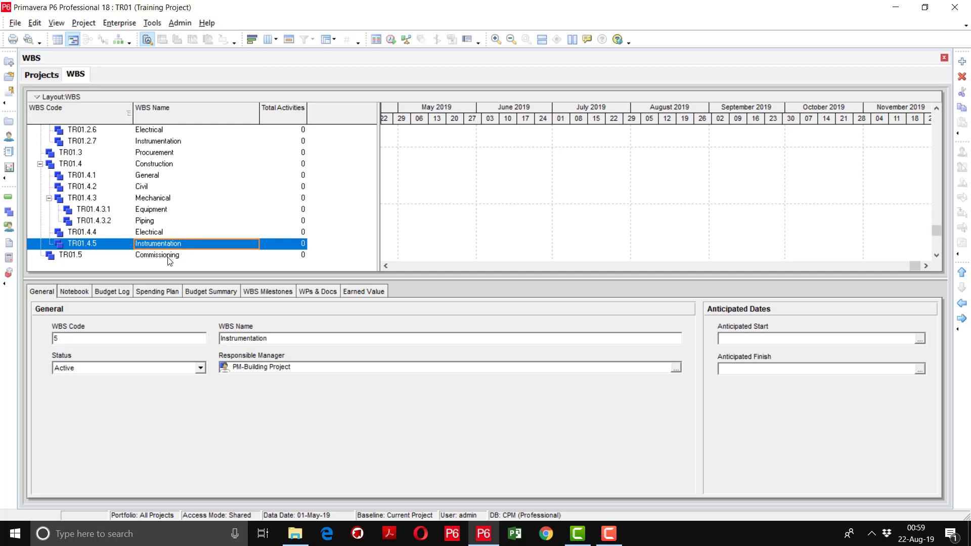
Step: Open the column customization for the WBS table and find the "WBS Path" option among the available columns
scroll(169, 256, up, 3)
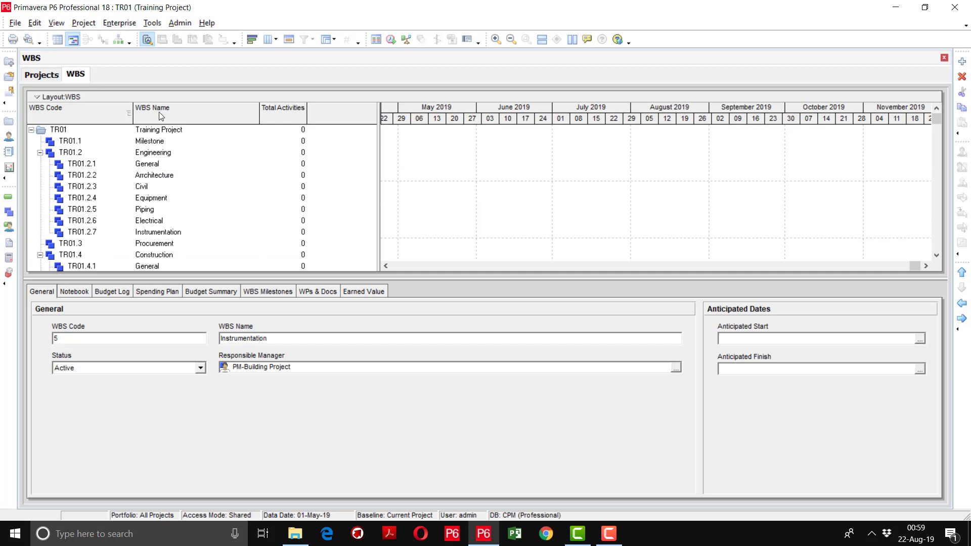
right_click(329, 120)
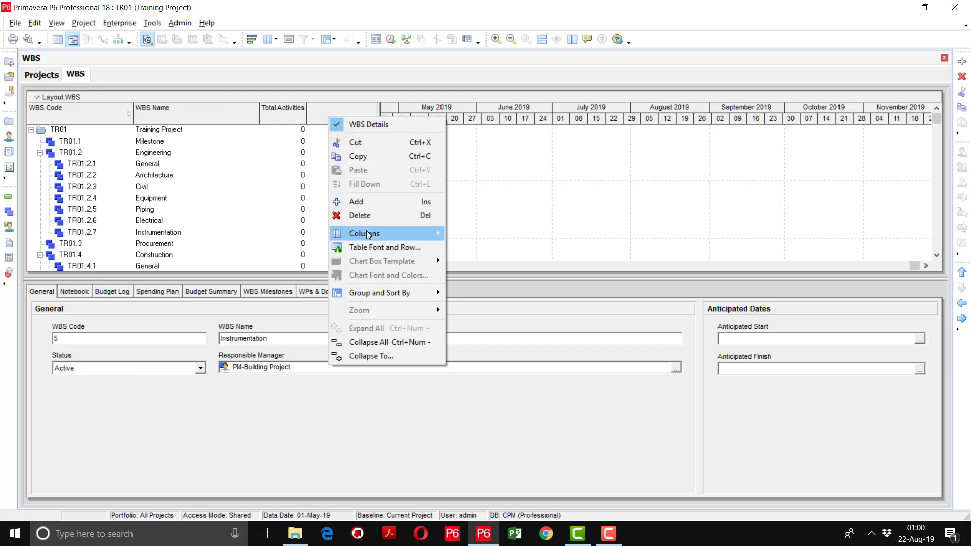
mouse_move(366, 231)
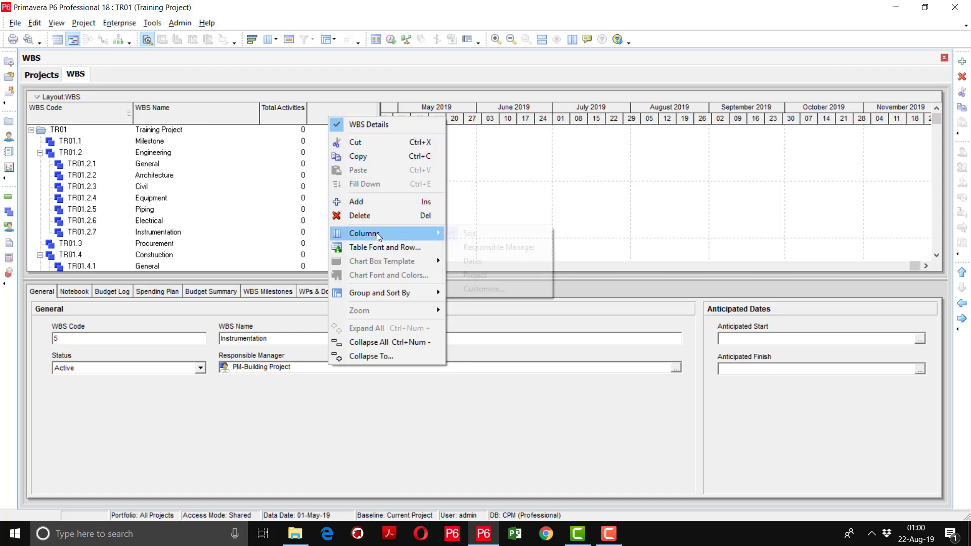
click(496, 289)
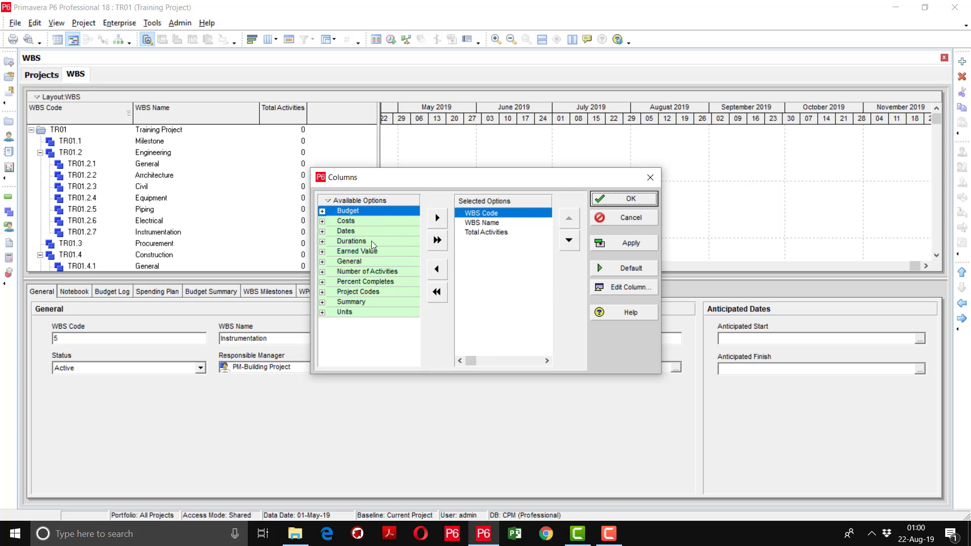
right_click(365, 199)
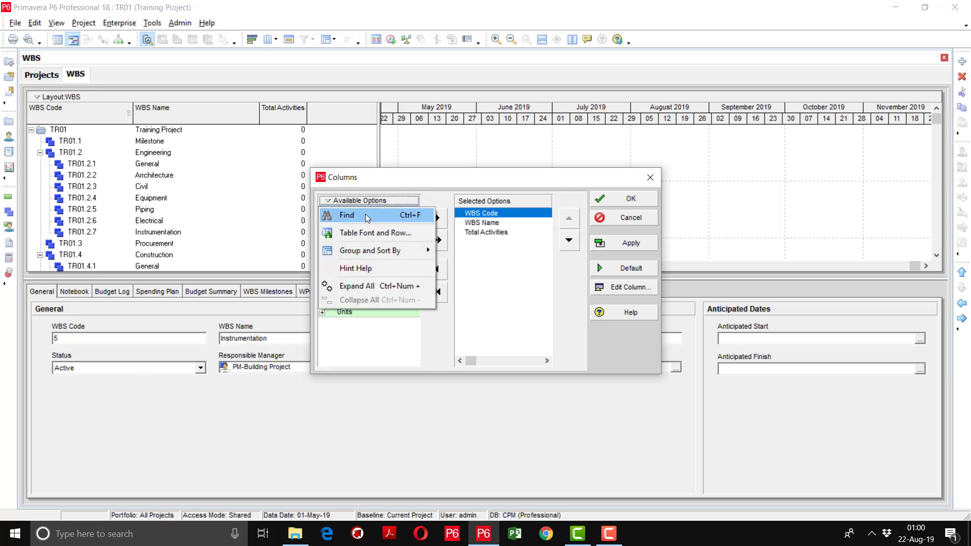
click(365, 215)
text(WBS)
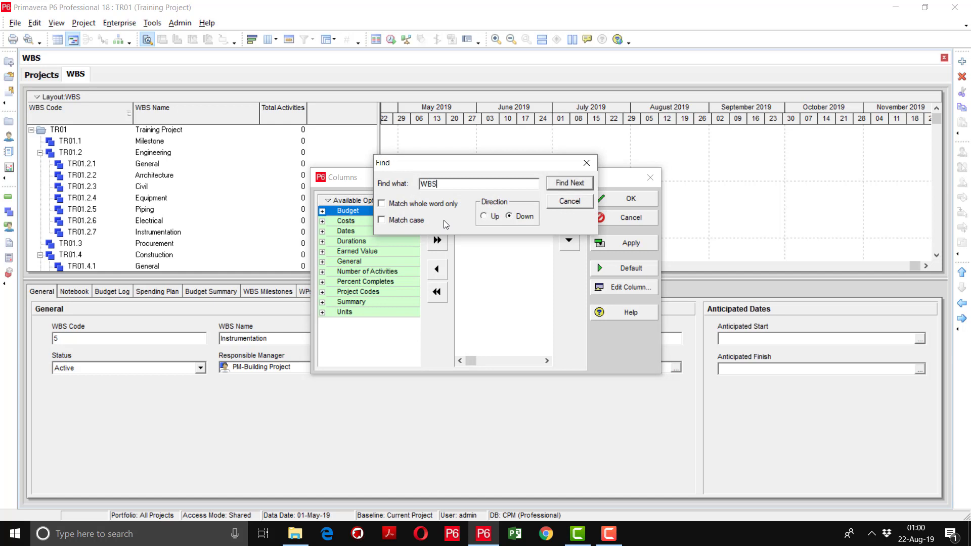
text( Path)
key(Return)
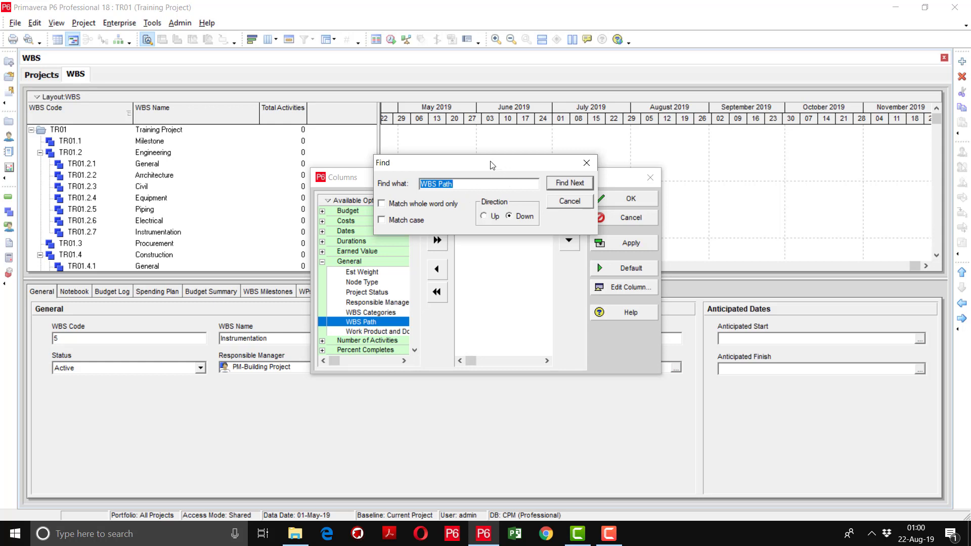
drag(490, 164, 472, 56)
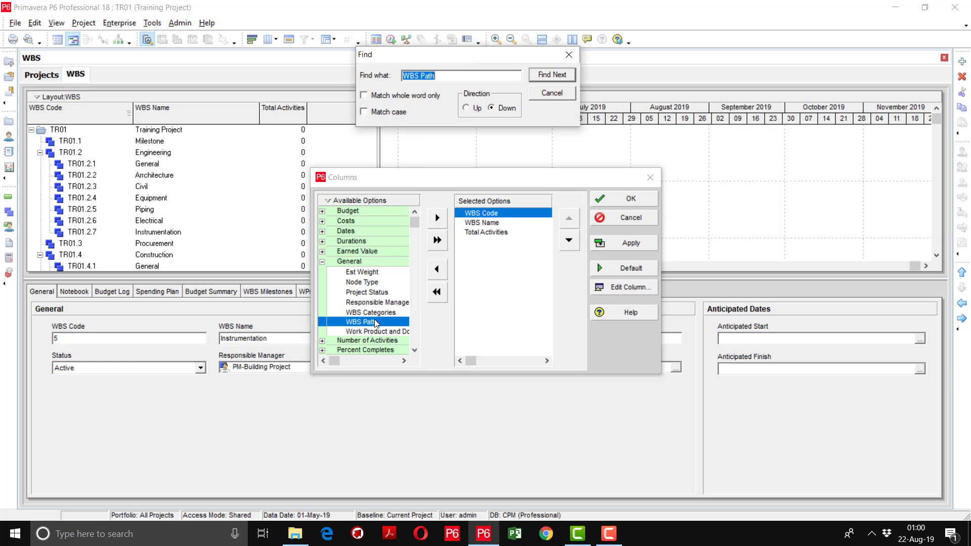
Step: Add WBS Path to the displayed columns, placed last after Total Activities, and apply the column selection
click(438, 221)
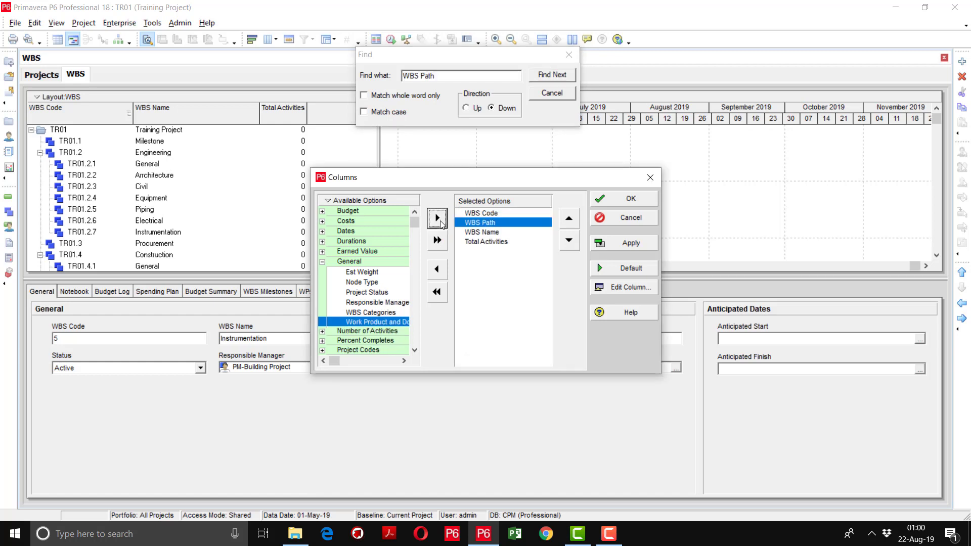
click(570, 241)
click(569, 241)
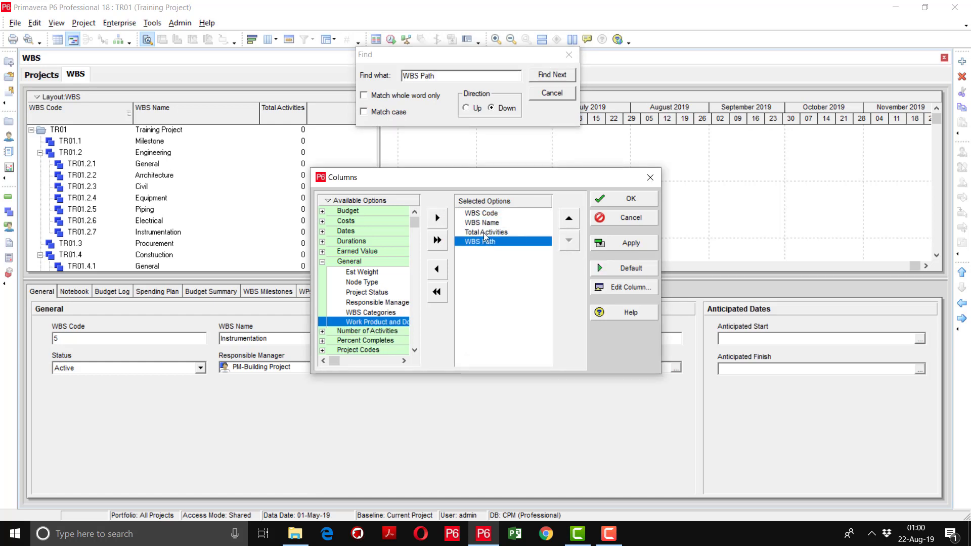
click(614, 204)
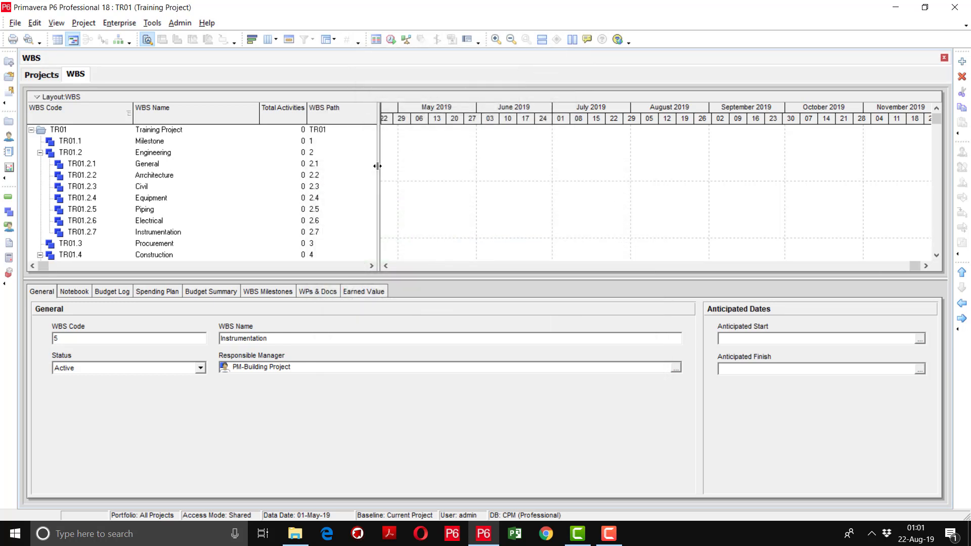
Step: Widen the WBS table area and its Total Activities and WBS Path columns, and adjust the height of the details area
drag(378, 165, 512, 175)
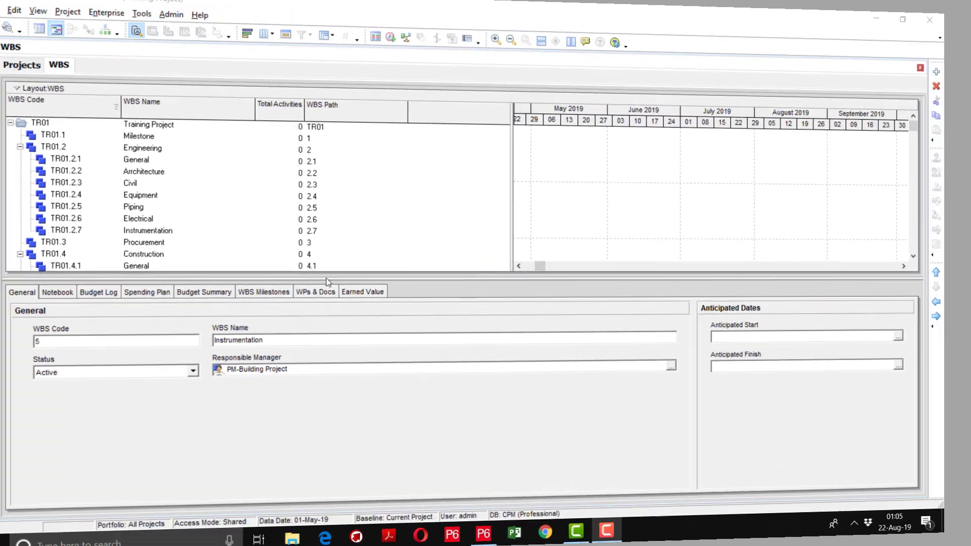
drag(342, 342, 342, 360)
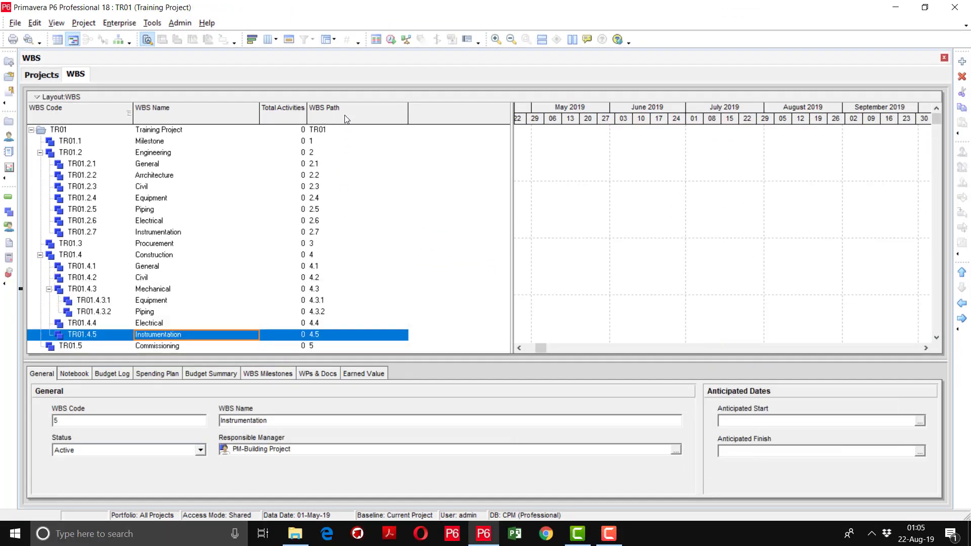
drag(307, 112, 326, 112)
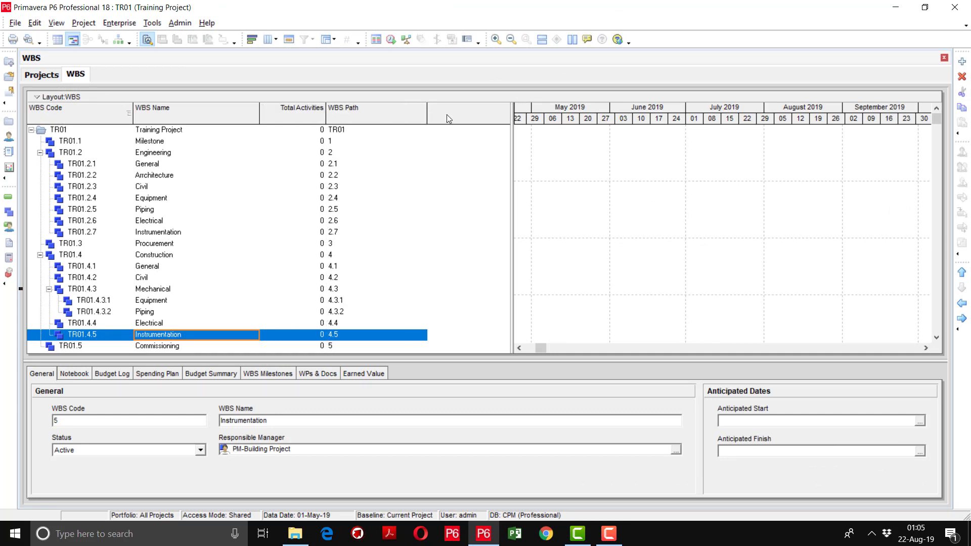
drag(429, 115, 434, 115)
drag(215, 361, 216, 293)
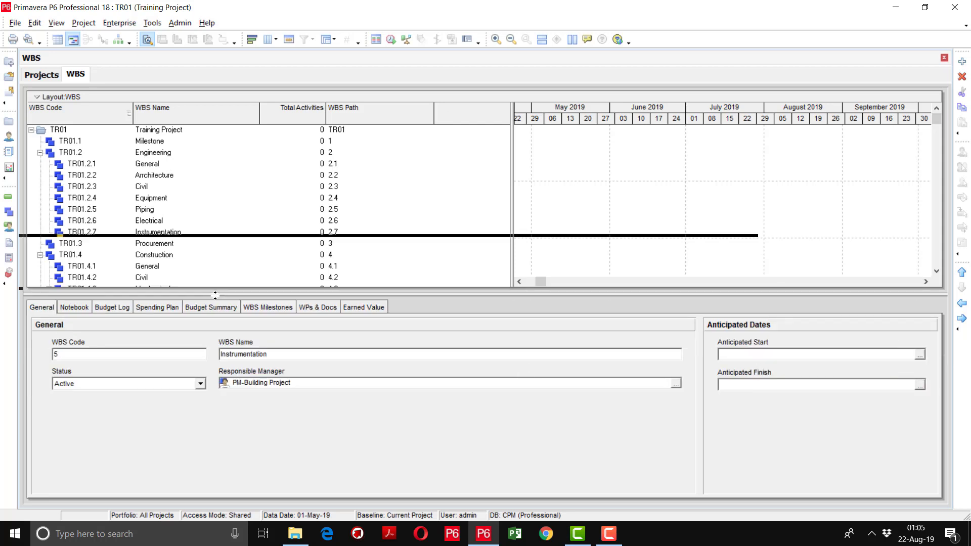
Step: Assign the "Scope" notebook topic to the Instrumentation element under Construction
click(77, 308)
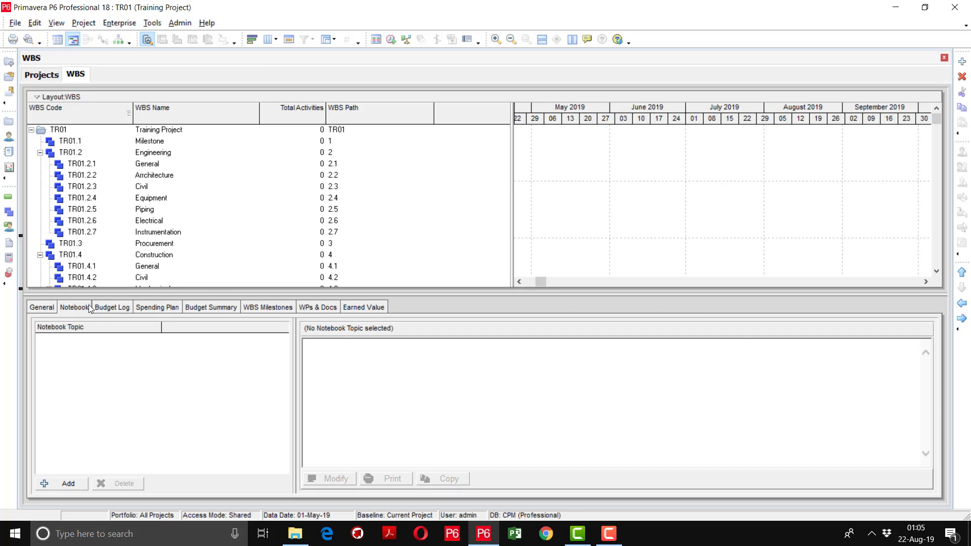
click(65, 486)
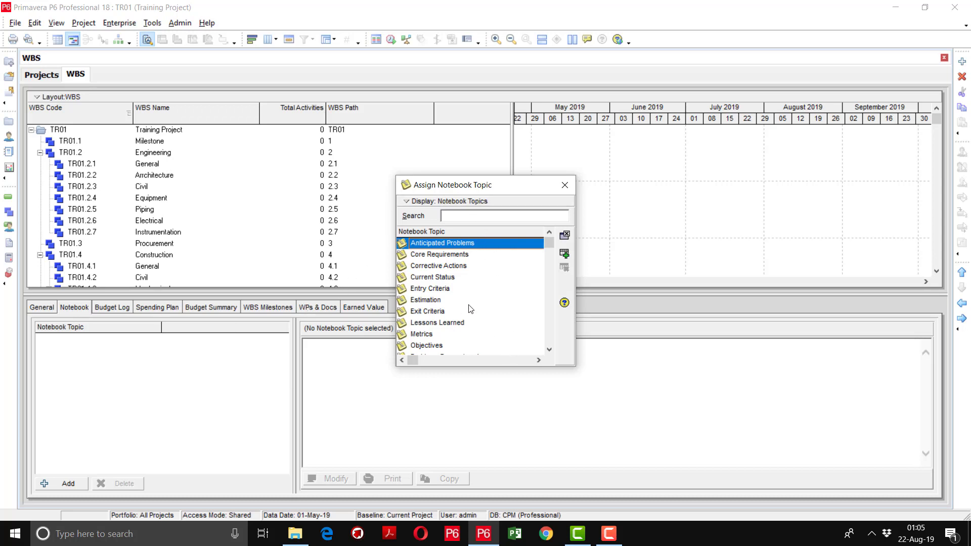
click(455, 322)
scroll(455, 321, down, 1)
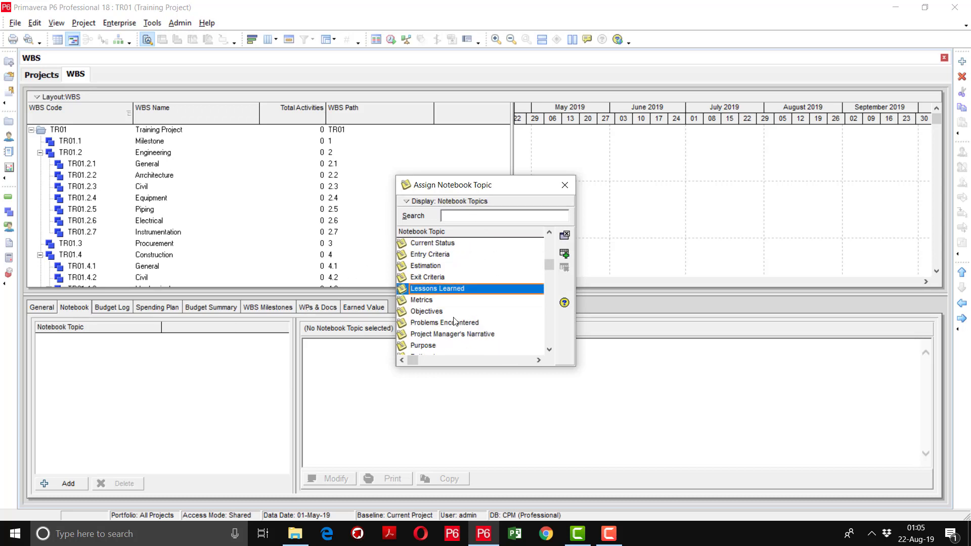
scroll(455, 323, down, 3)
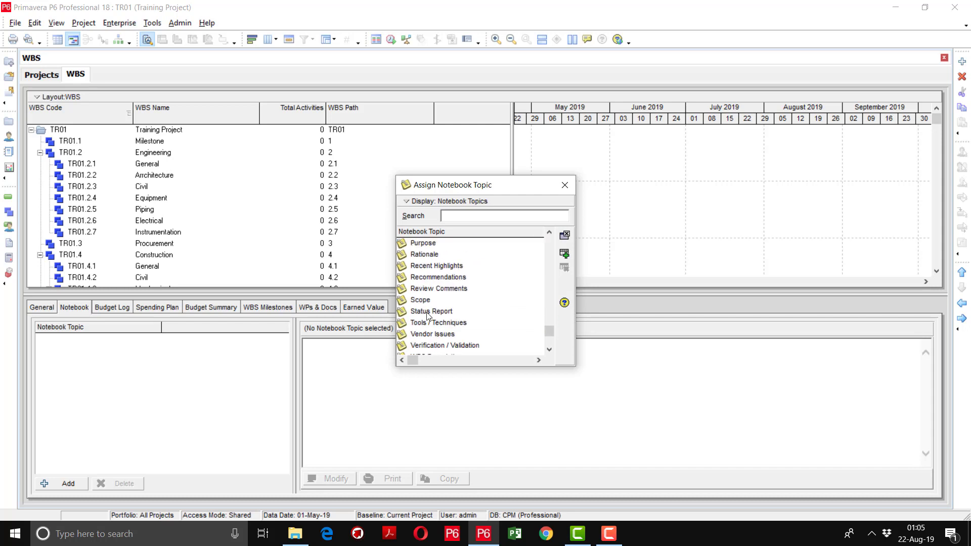
double_click(421, 300)
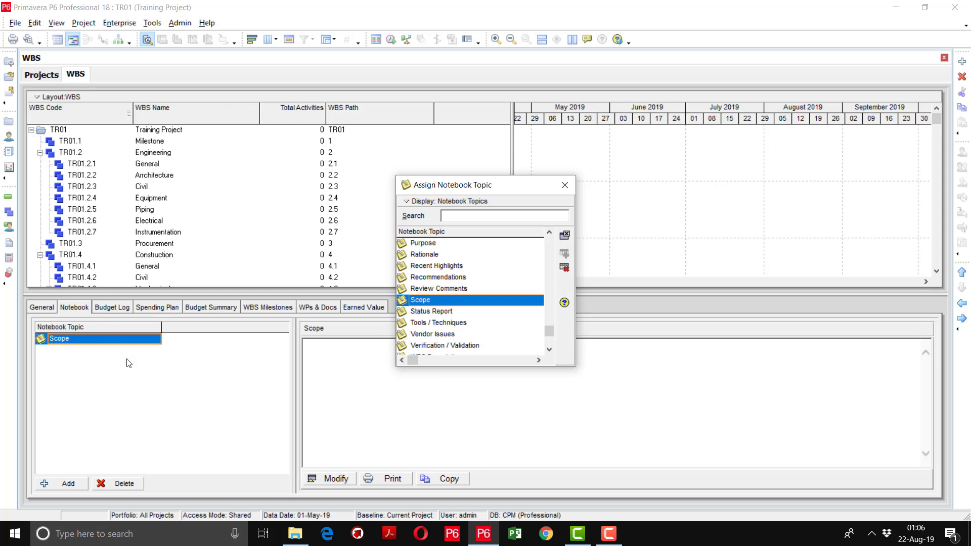
Step: Enter the note "Project Scope Statement & WBS is finalized by PM on 01-May-19" in the Instrumentation element's Scope notebook topic
click(565, 185)
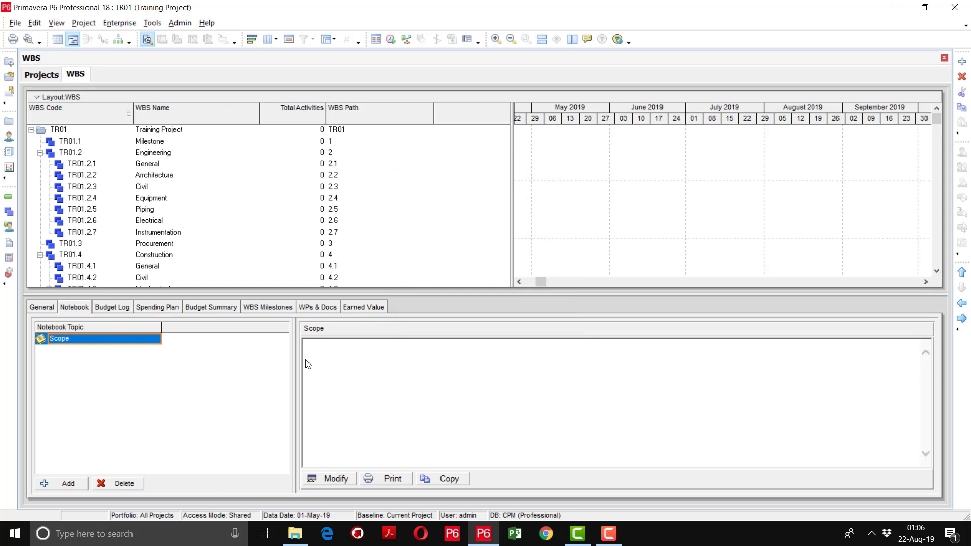
click(333, 479)
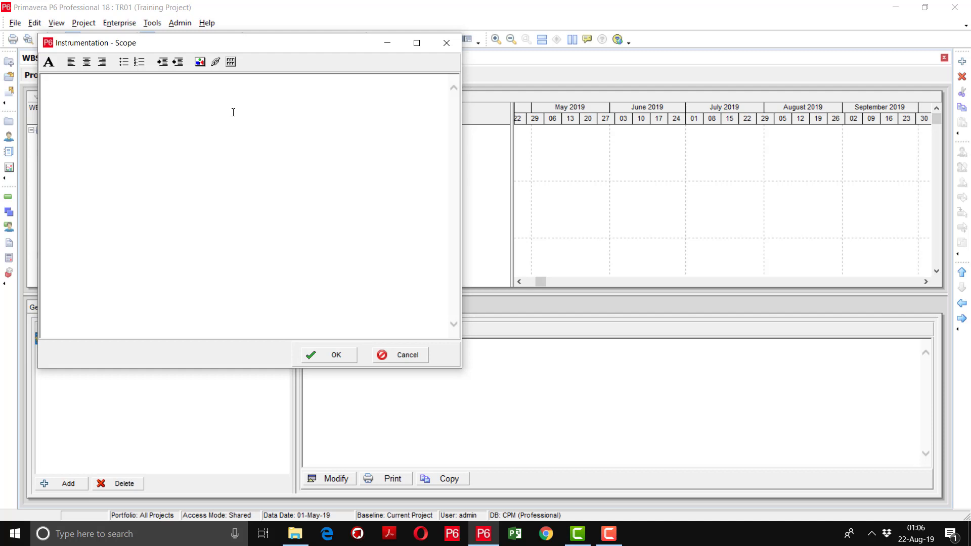
text(Projedt)
key(BackSpace)
key(BackSpace)
key(BackSpace)
text(ct Scope State)
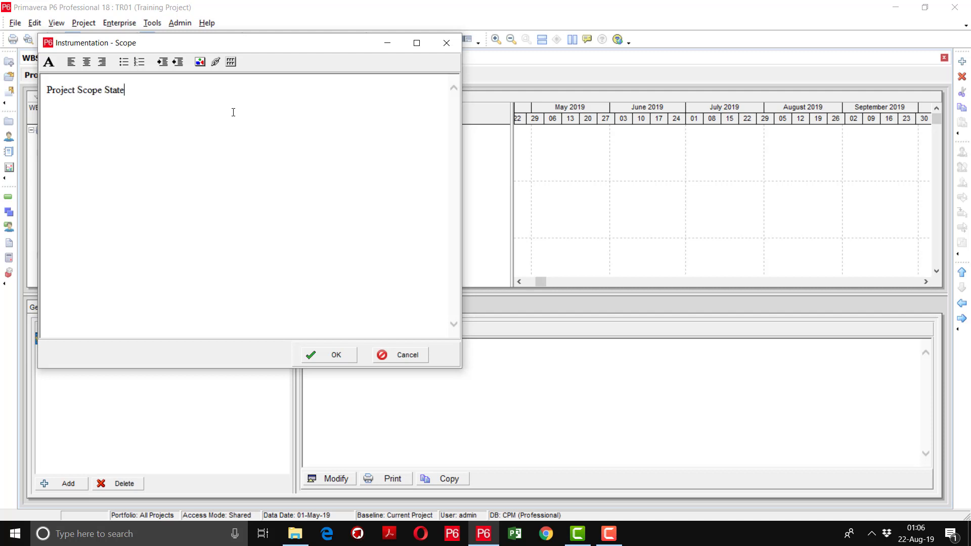
text(ment & WBS is finali)
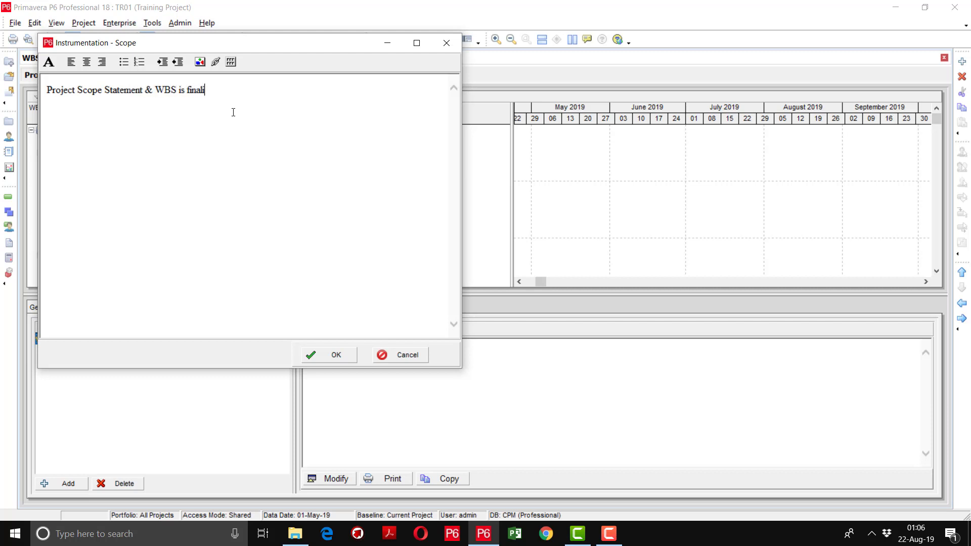
text(zed by PM on 01-May-19)
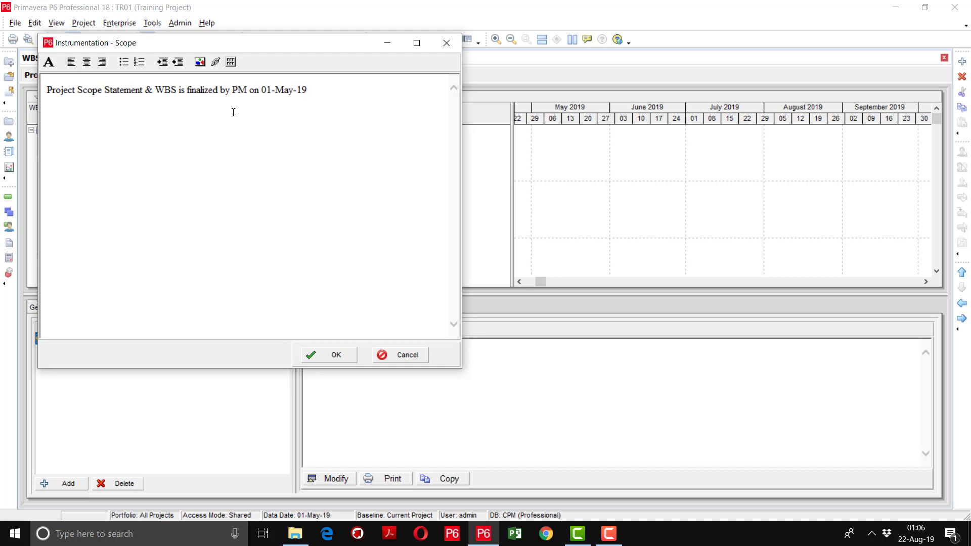
click(329, 354)
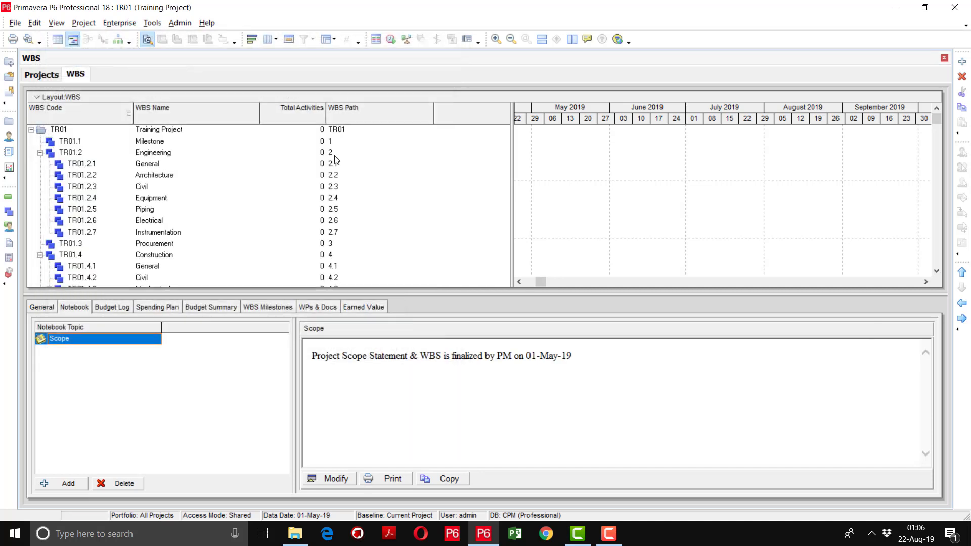
Step: Browse the notebook topics available for assignment to the Instrumentation element, including Estimation and Objectives, without assigning another one
click(103, 344)
click(43, 486)
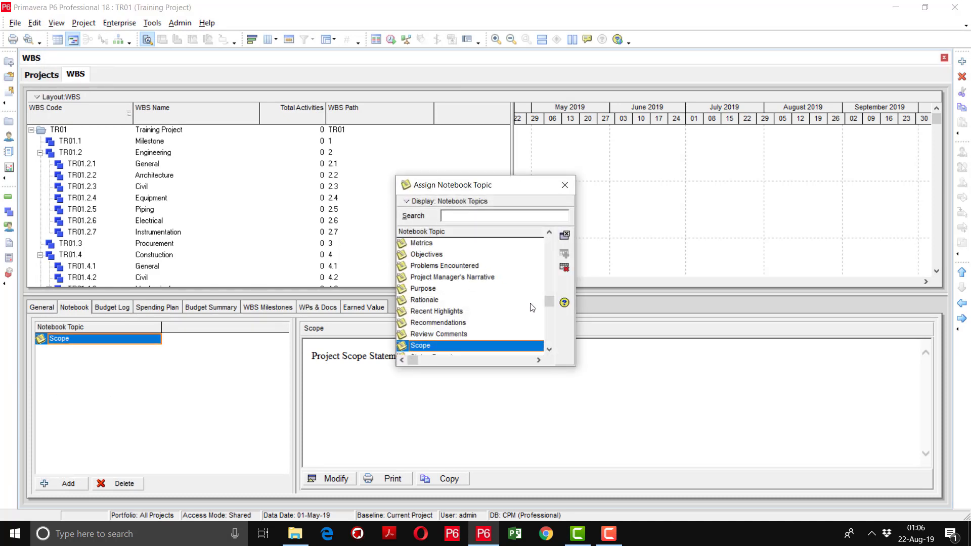
drag(550, 302, 548, 239)
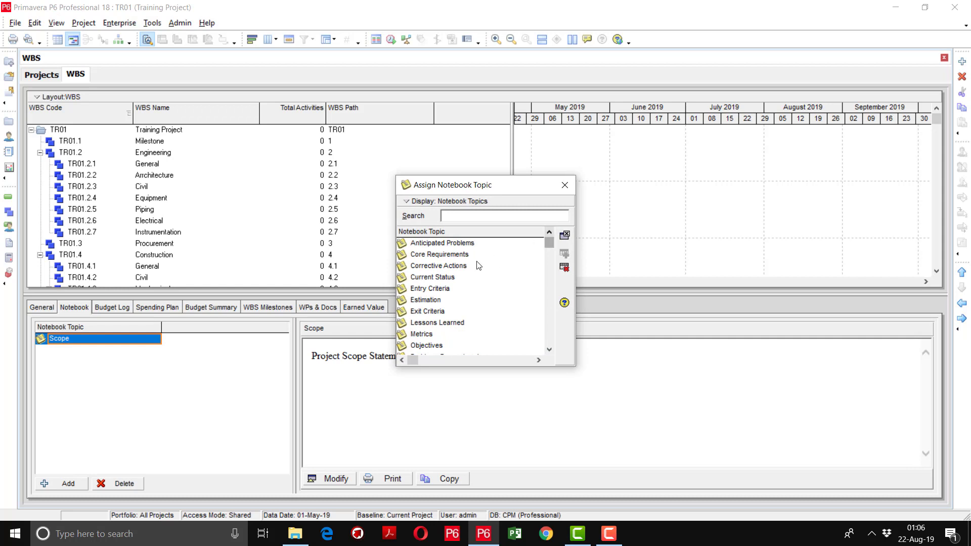
click(435, 301)
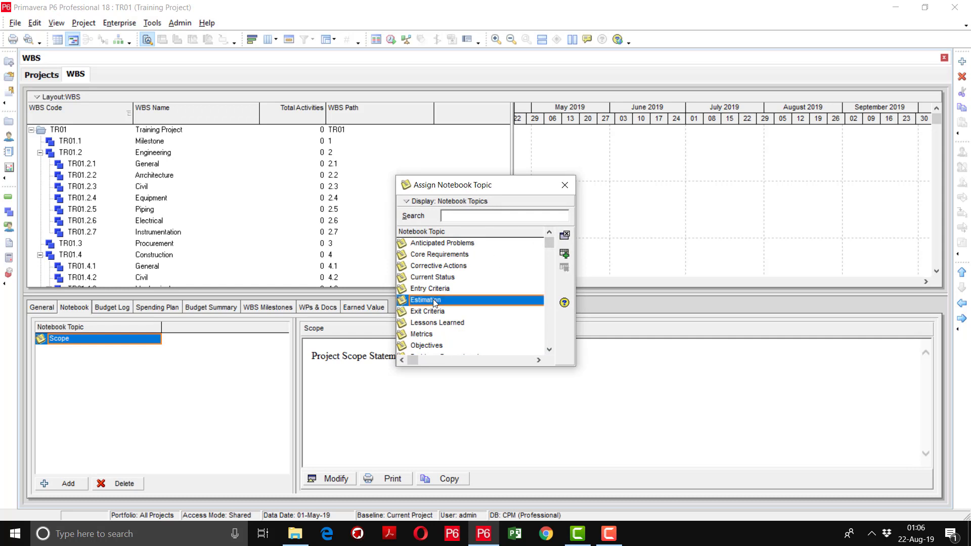
scroll(440, 324, down, 1)
click(436, 336)
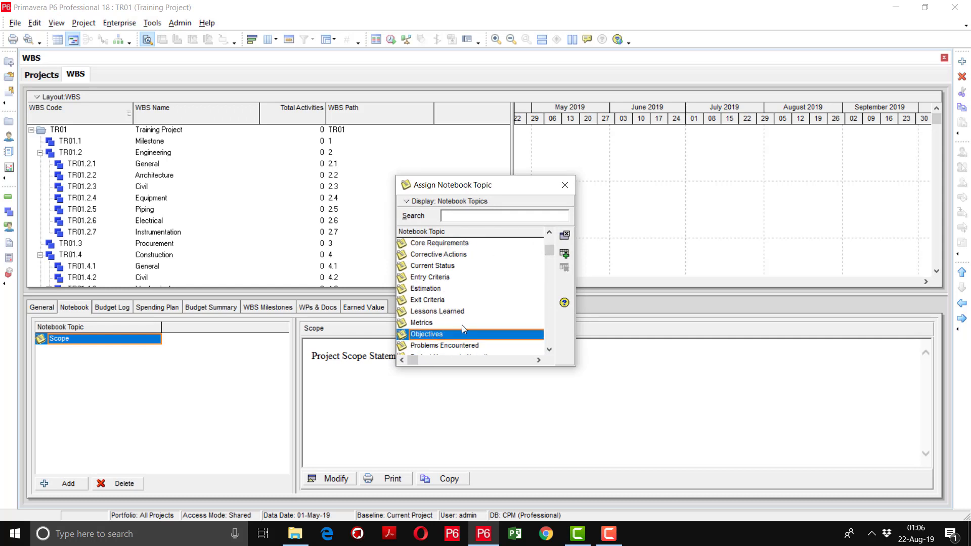
scroll(462, 325, down, 1)
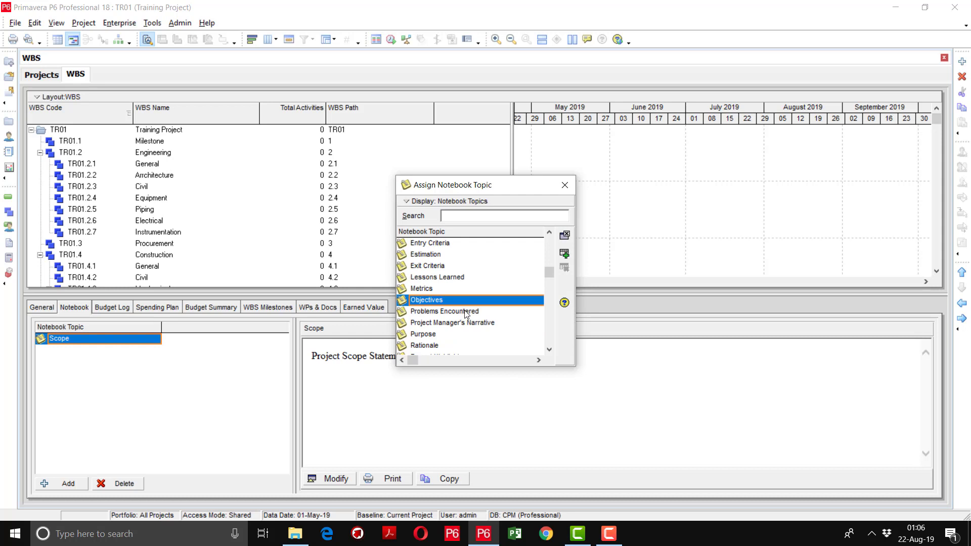
scroll(466, 314, down, 1)
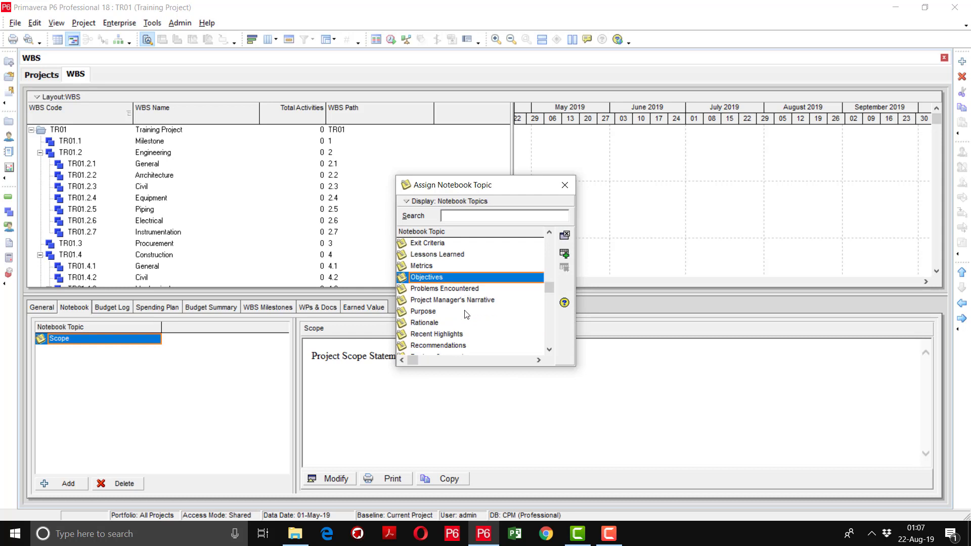
click(566, 186)
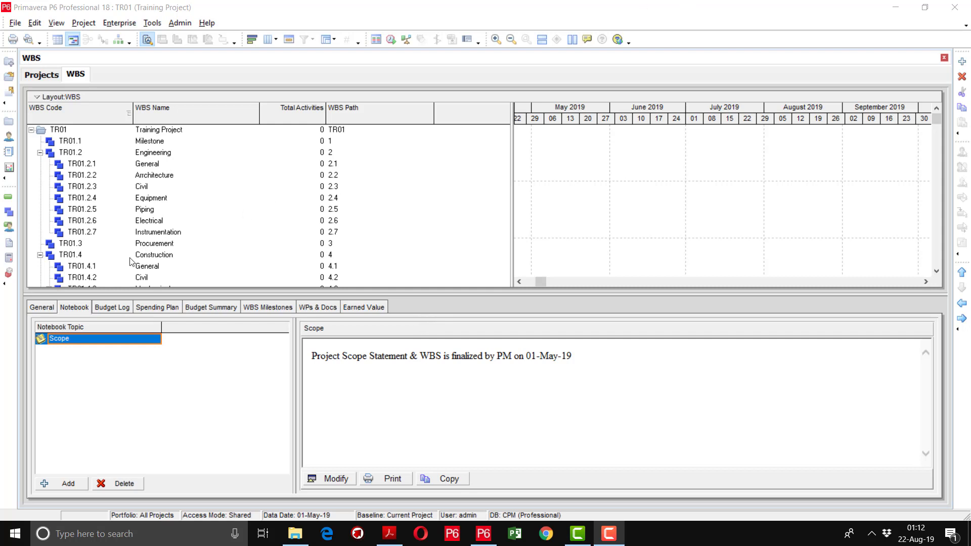
Step: Review the general details and responsible manager of Engineering's General element, the Training Project root and the Milestone element
click(50, 308)
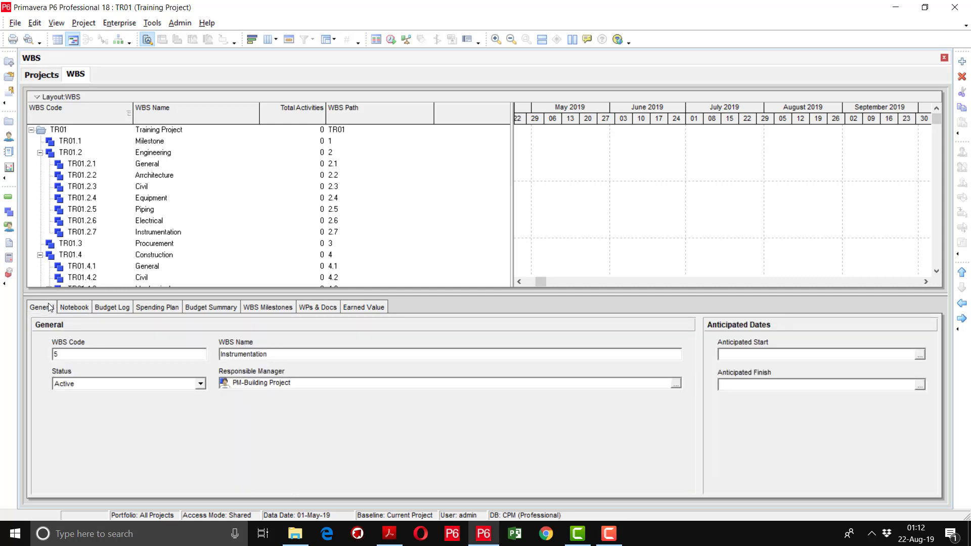
click(144, 166)
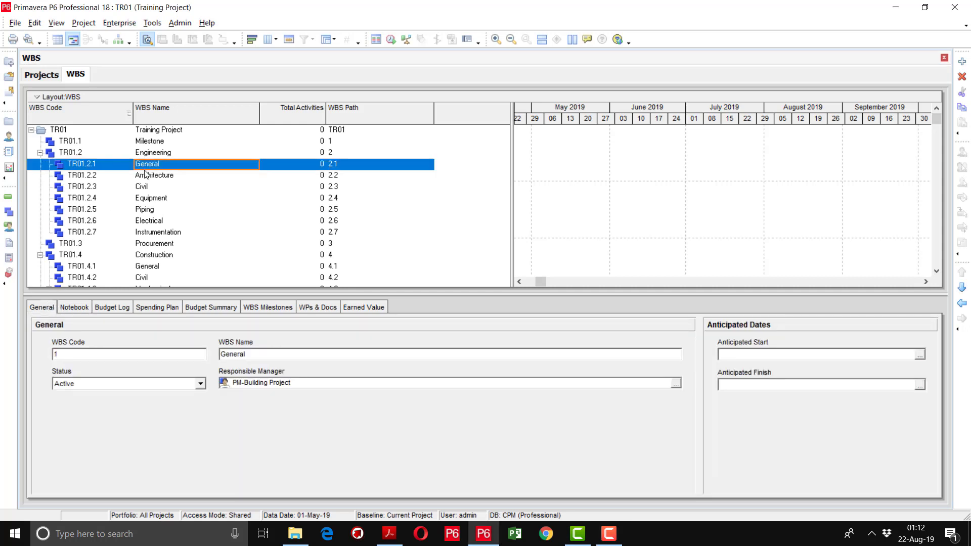
click(179, 131)
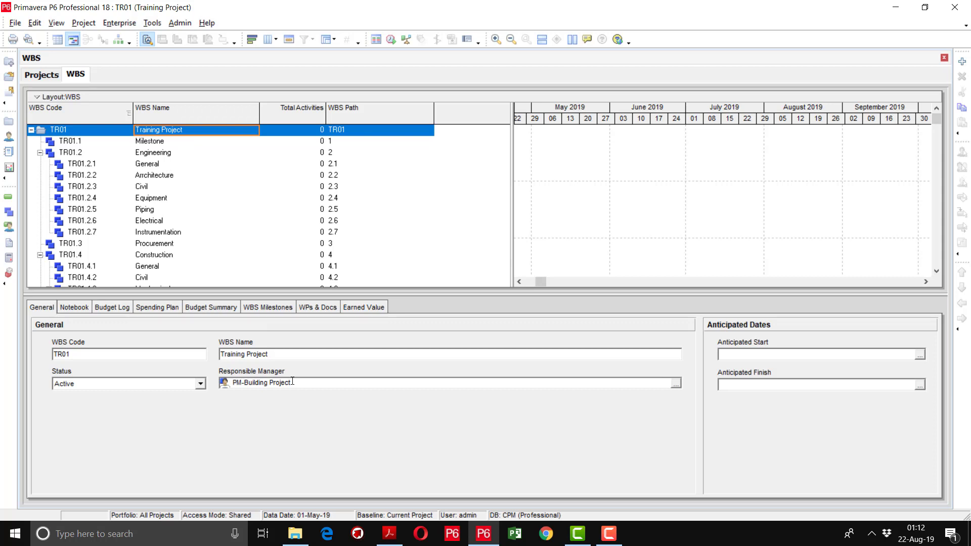
click(147, 143)
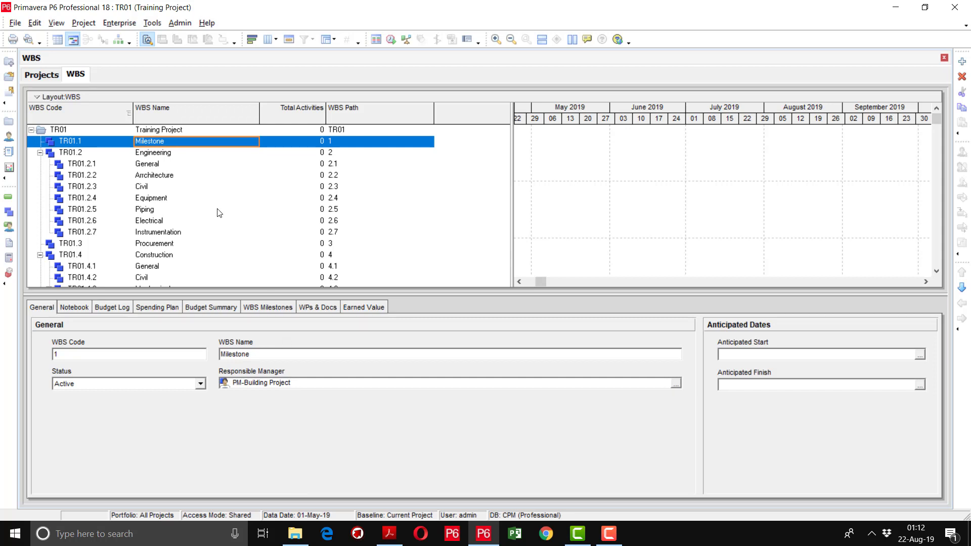
Step: Assign Engineering Manager as the responsible manager of the Engineering element and of all WBS elements within it
click(161, 154)
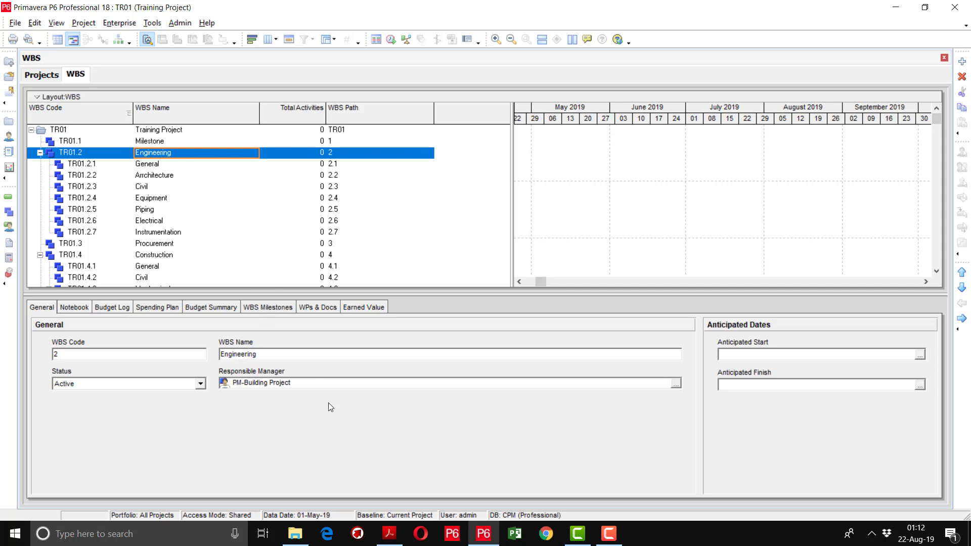
click(675, 383)
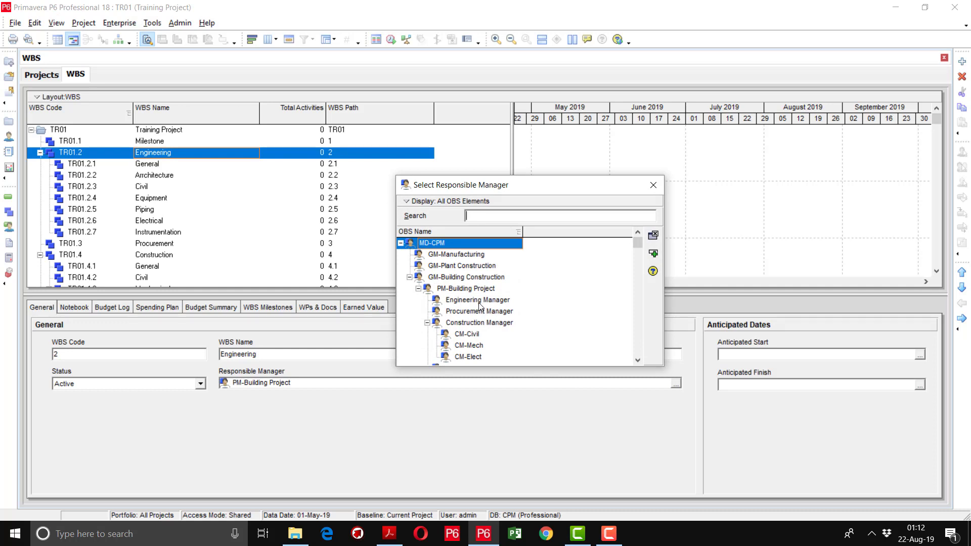
click(480, 302)
double_click(479, 300)
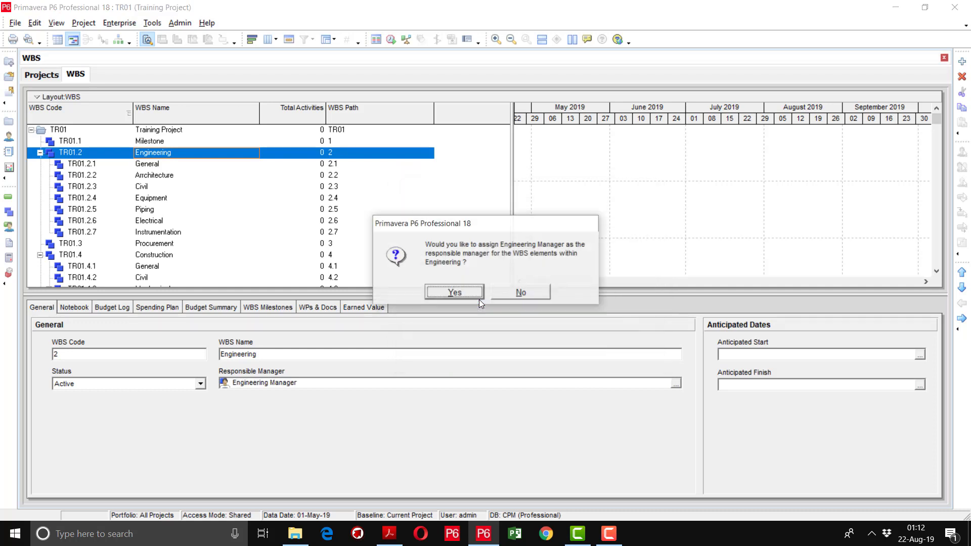
click(456, 293)
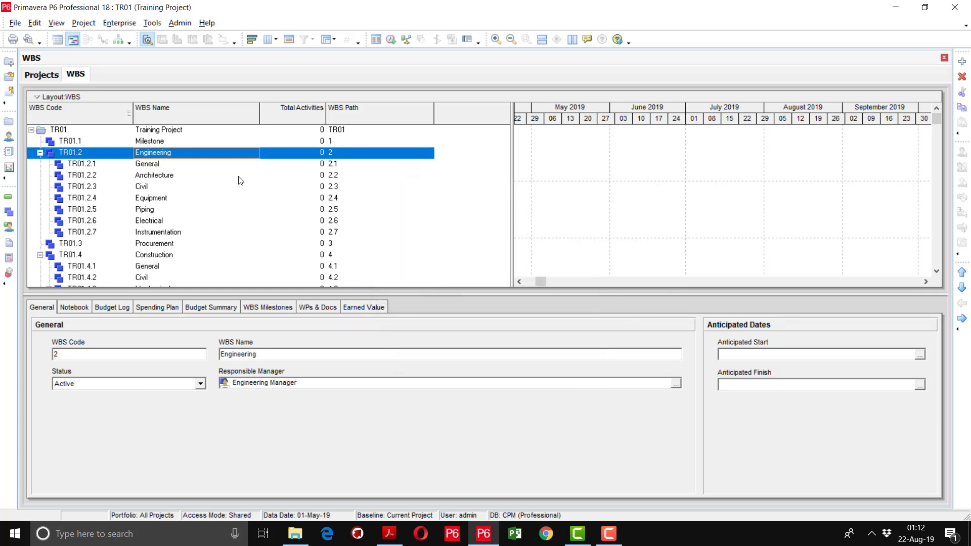
Step: Check the responsible manager of the Engineering element and its sub-elements from General through Instrumentation
click(162, 164)
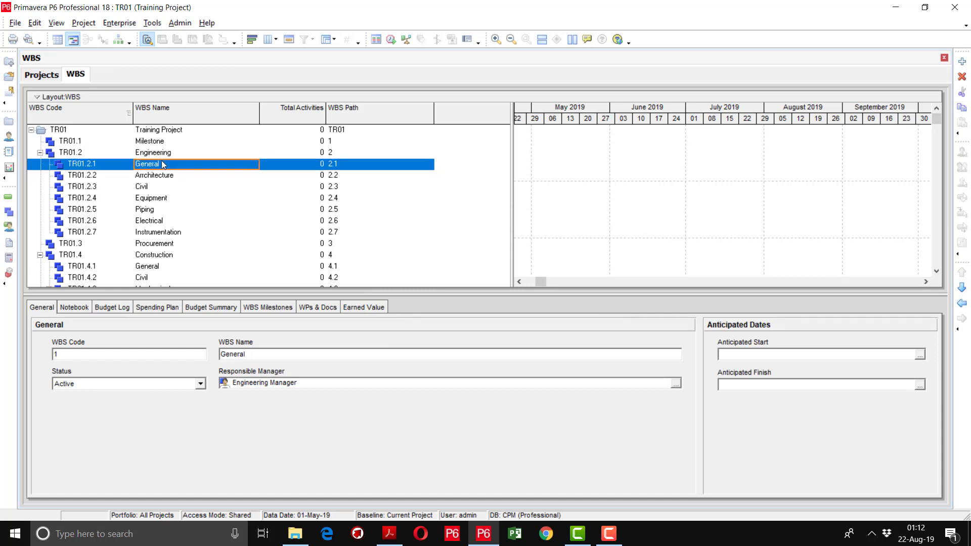
click(154, 177)
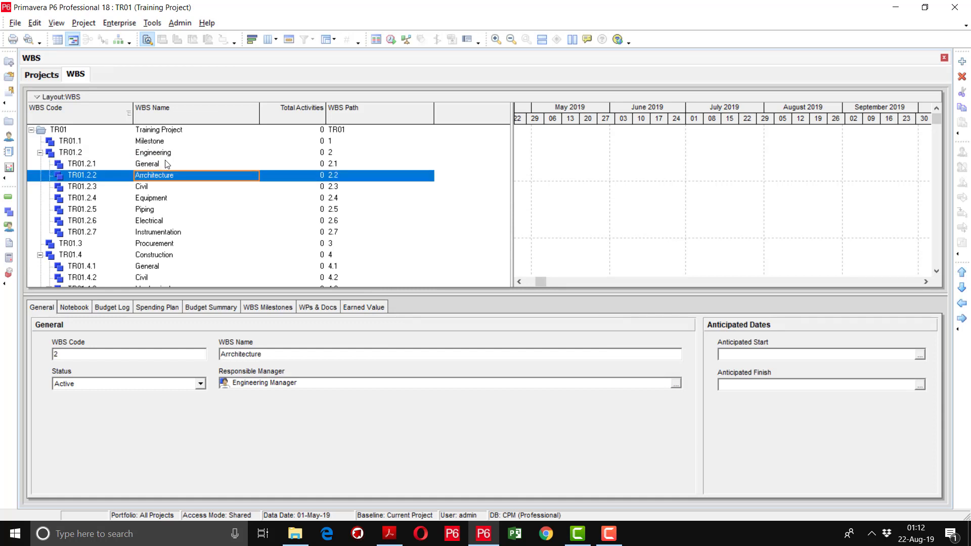
click(152, 189)
click(150, 197)
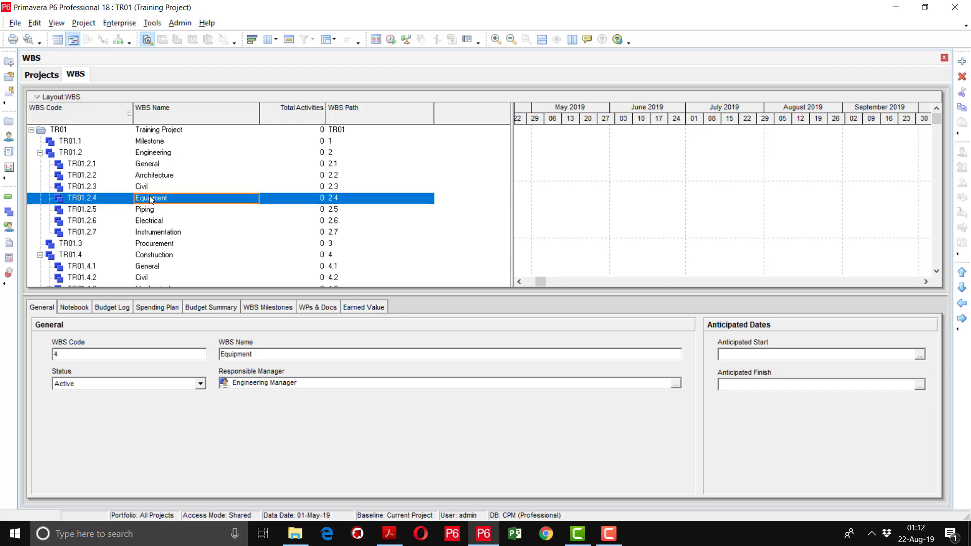
click(155, 154)
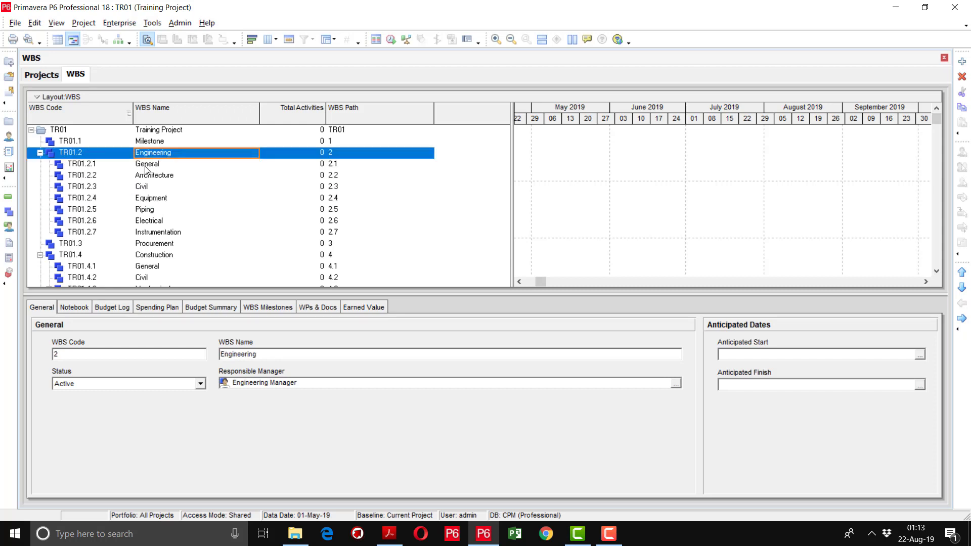
click(147, 164)
click(142, 176)
click(141, 198)
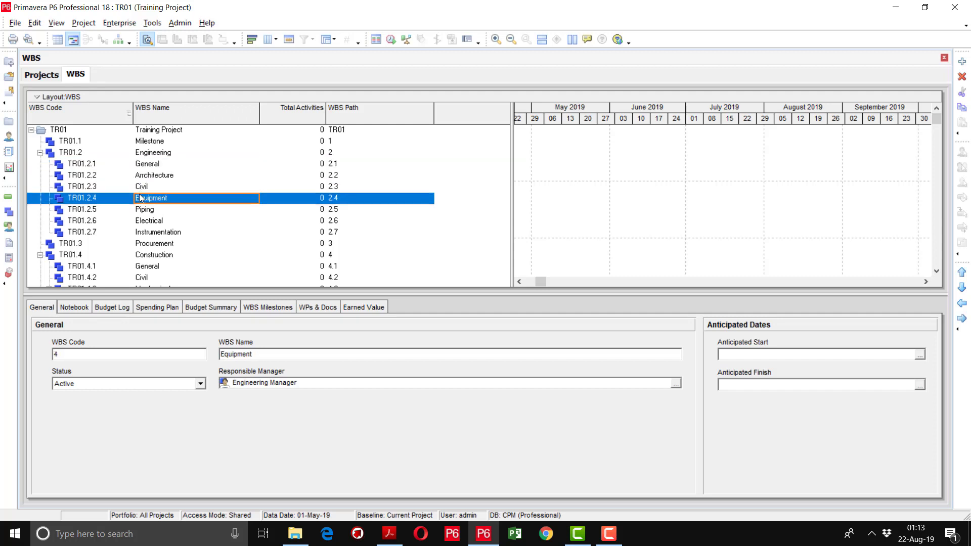
click(142, 209)
click(141, 223)
click(142, 234)
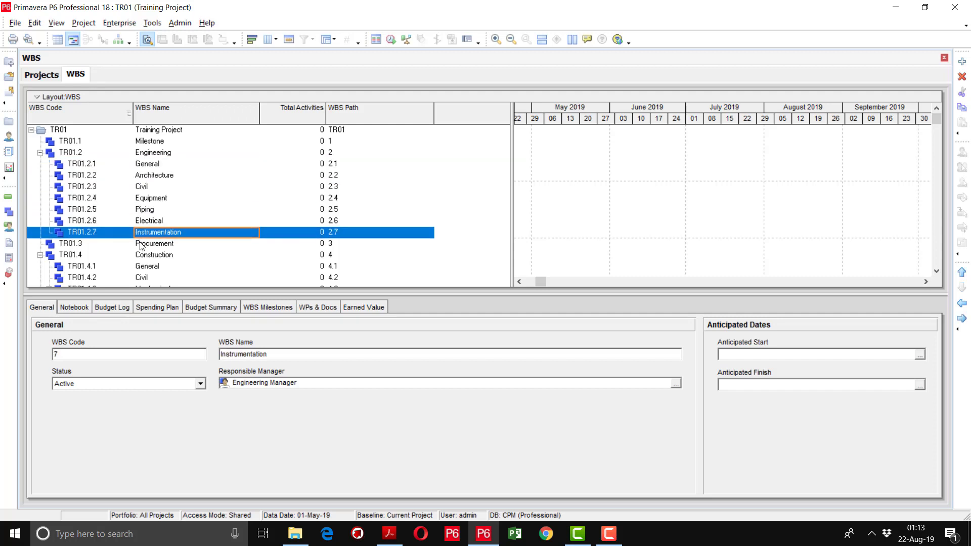
Step: Assign Procurement Manager as the responsible manager of the Procurement element
click(152, 245)
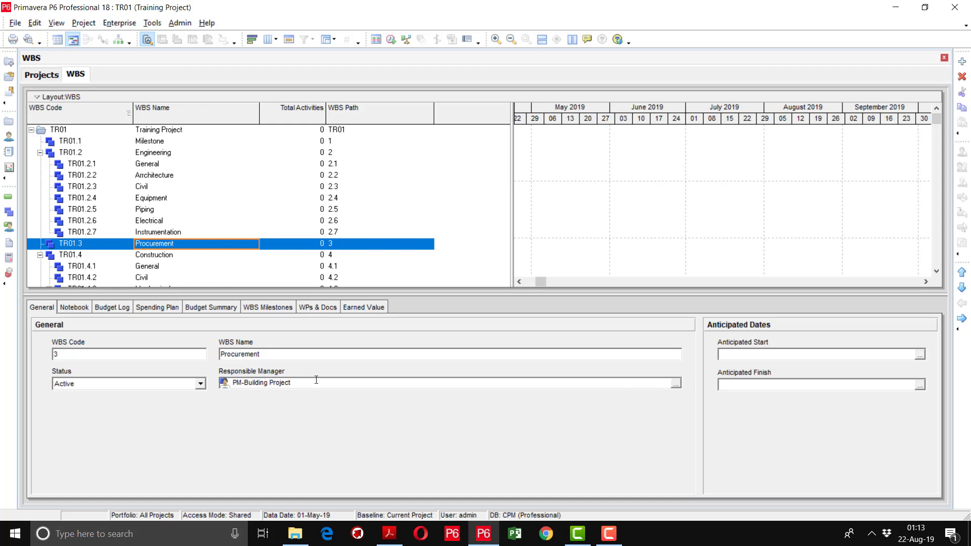
click(676, 384)
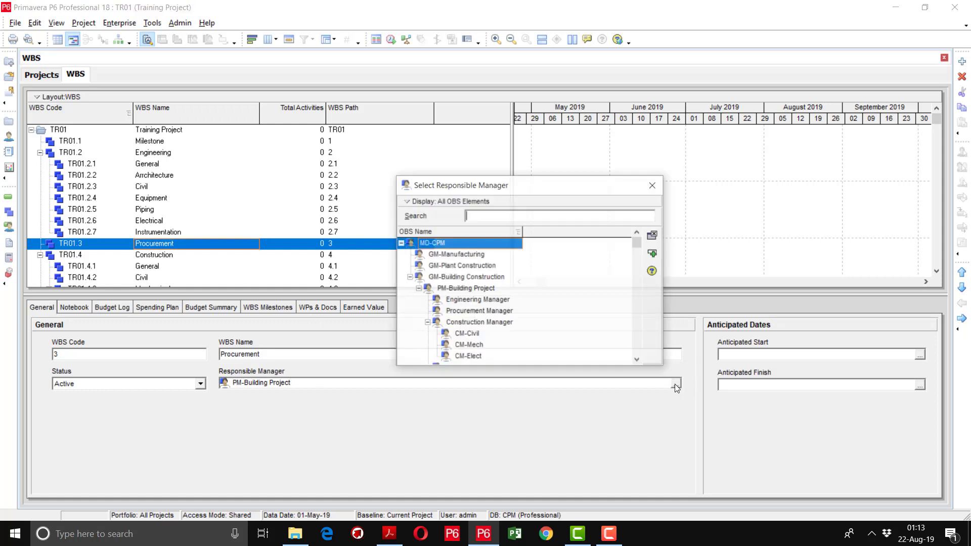
double_click(465, 311)
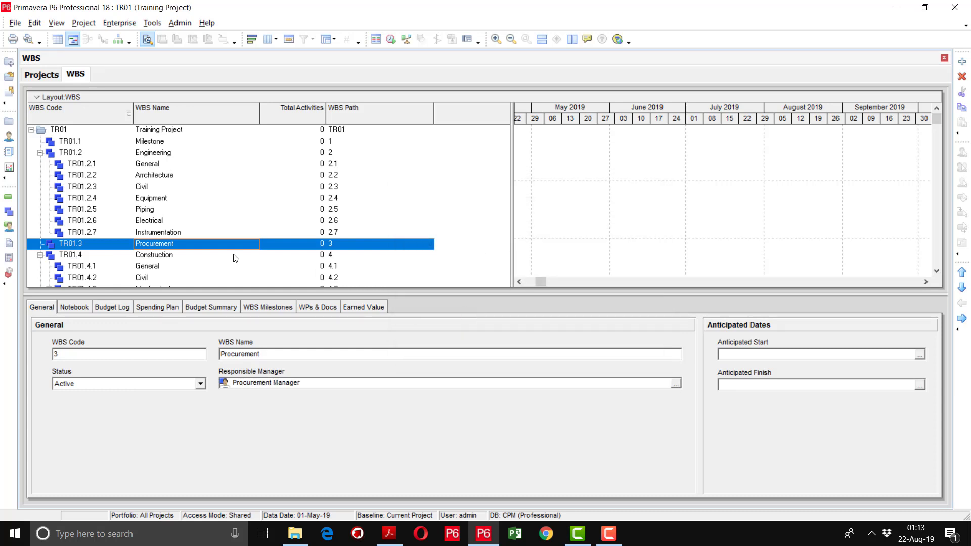
Step: Assign Construction Manager as the responsible manager of the Construction element and of all WBS elements within it
click(181, 260)
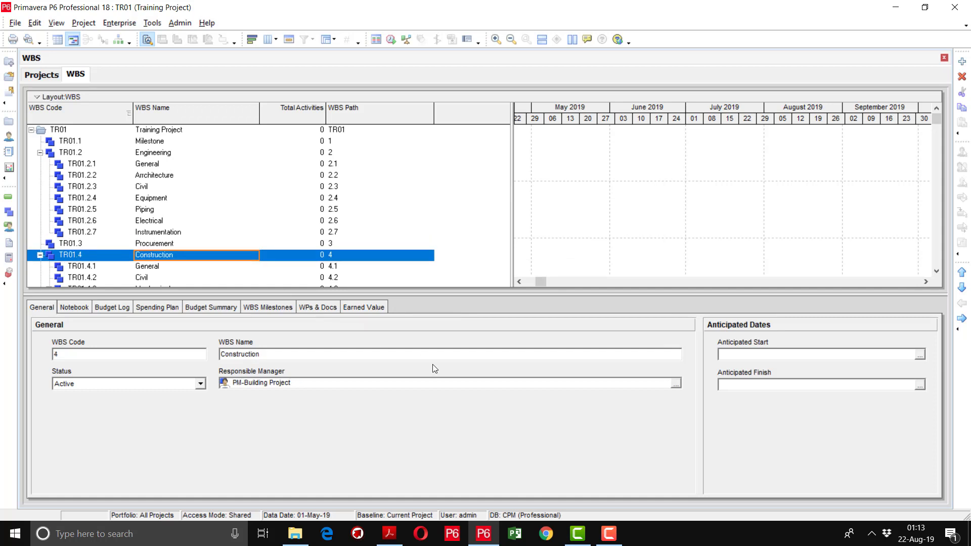
click(676, 384)
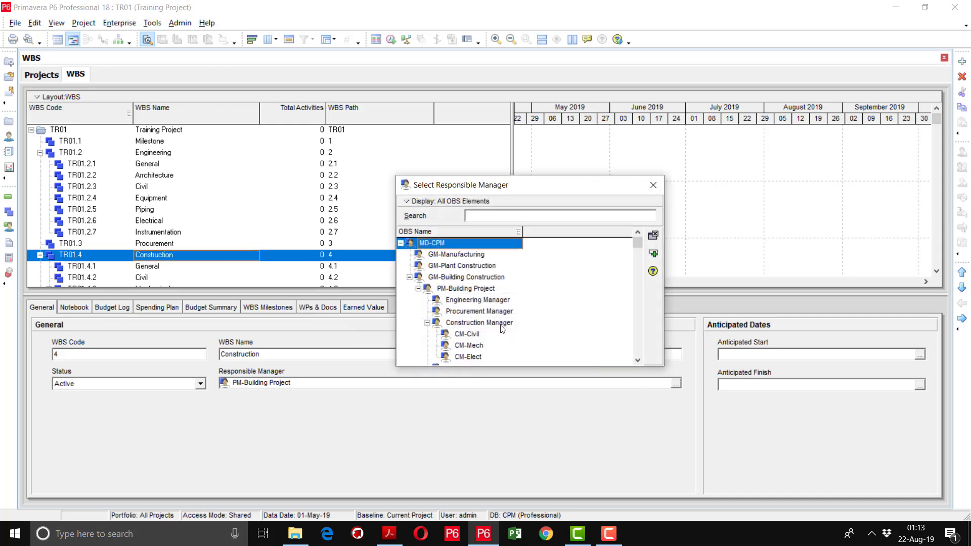
double_click(500, 325)
click(454, 293)
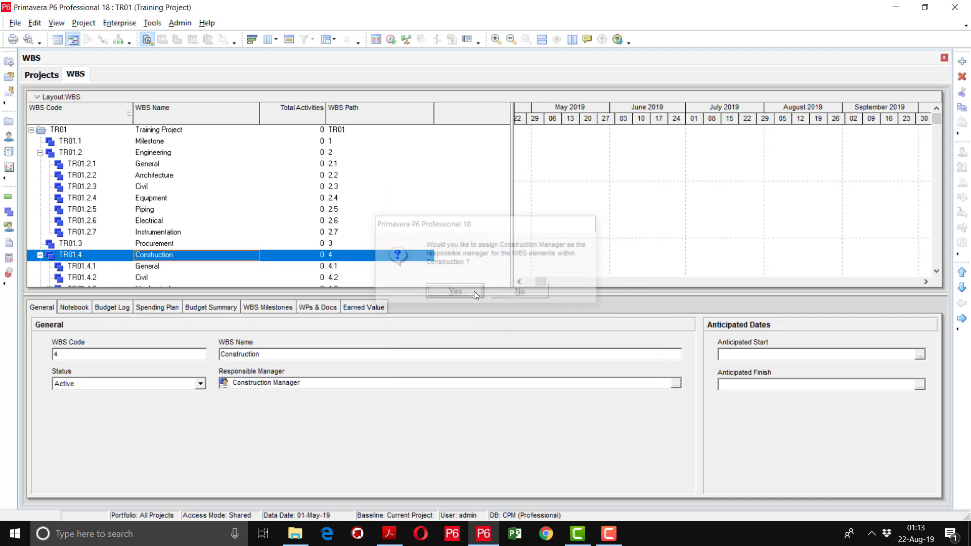
Step: Check the responsible manager of the Construction element and its General sub-element
click(937, 272)
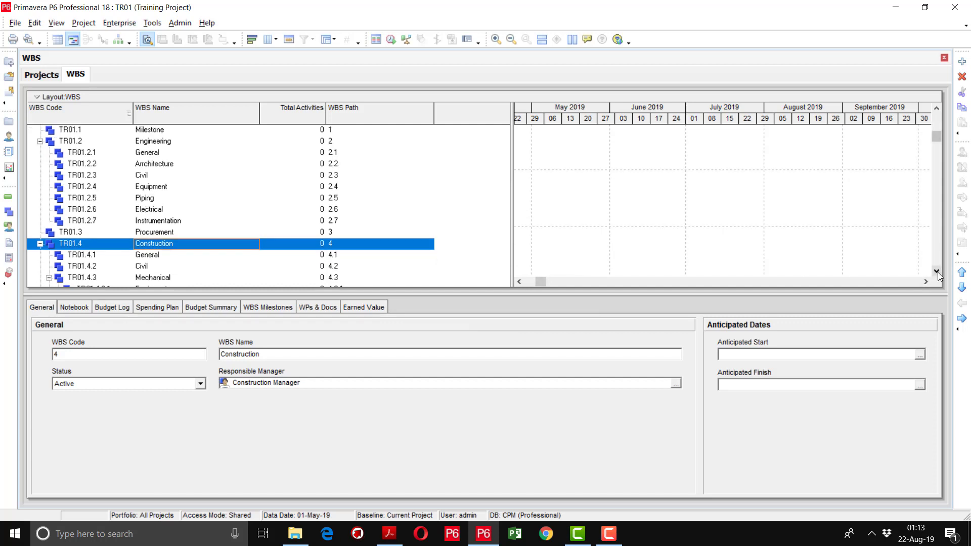
click(937, 271)
click(937, 272)
click(937, 271)
click(936, 271)
click(936, 272)
click(937, 272)
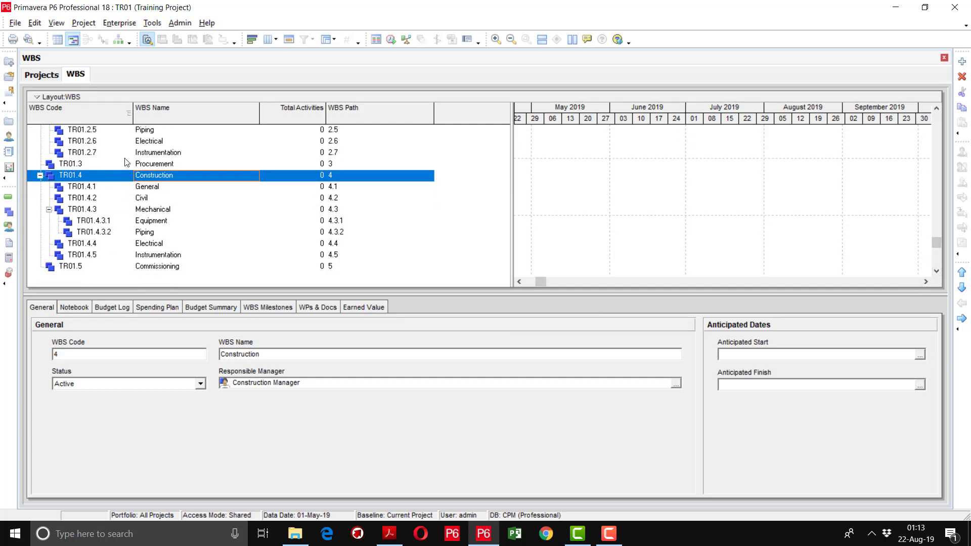
click(162, 190)
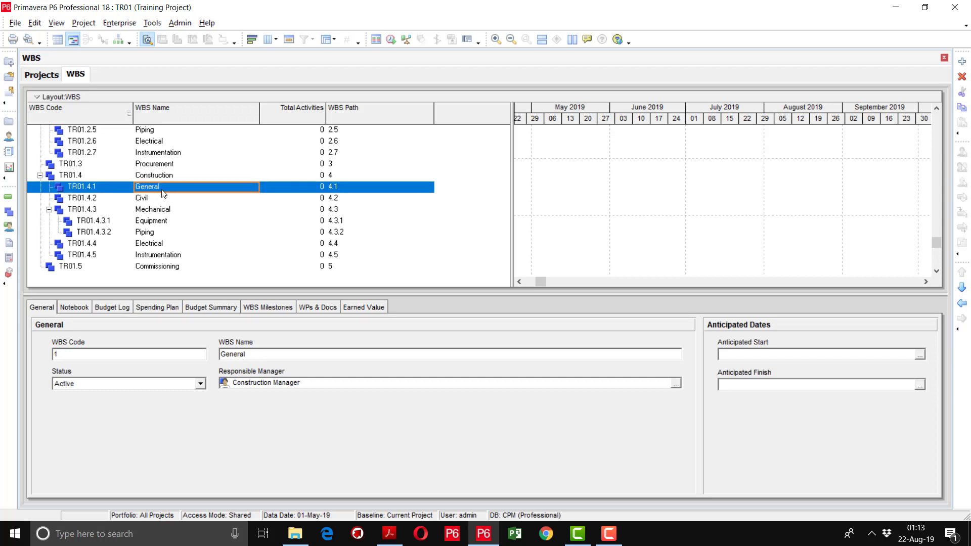
click(168, 176)
click(159, 185)
Step: Assign CM-Civil as the responsible manager of the Civil element under Construction
click(151, 199)
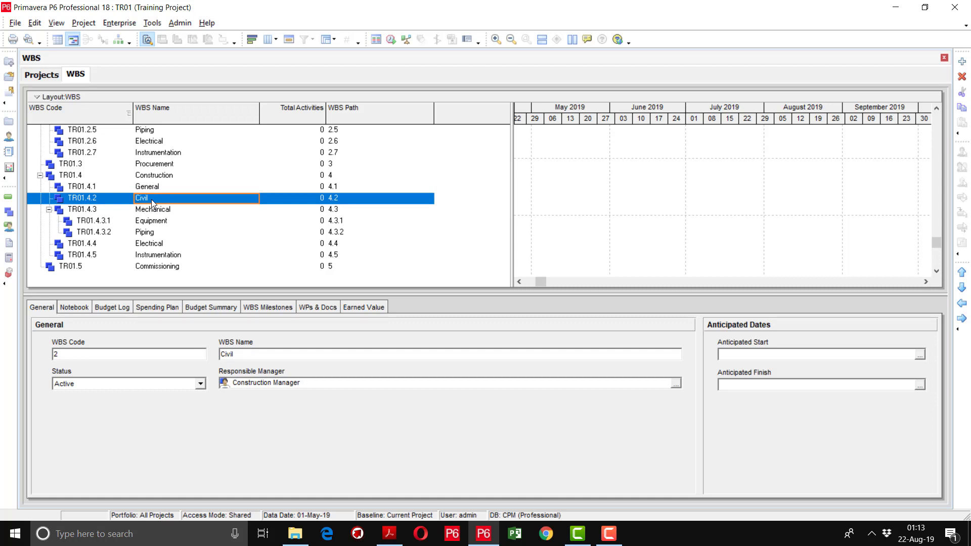
click(676, 383)
double_click(470, 333)
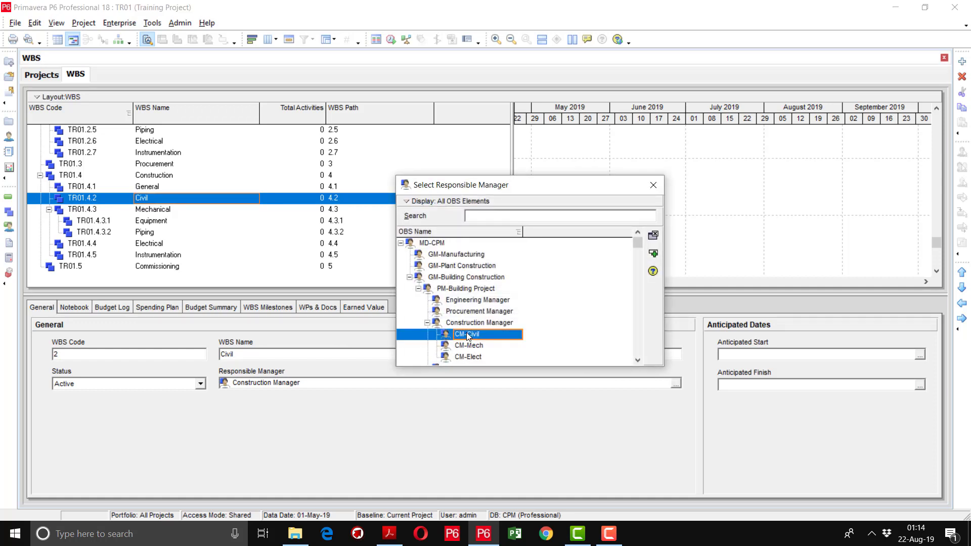
Step: Assign CM-Mech as the responsible manager of Construction's Mechanical element and of all WBS elements within it
click(171, 213)
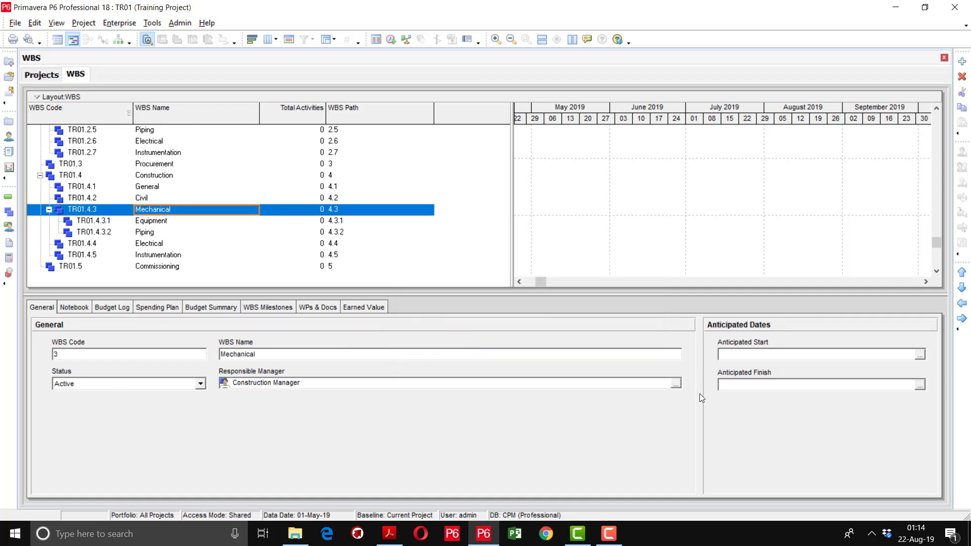
click(680, 384)
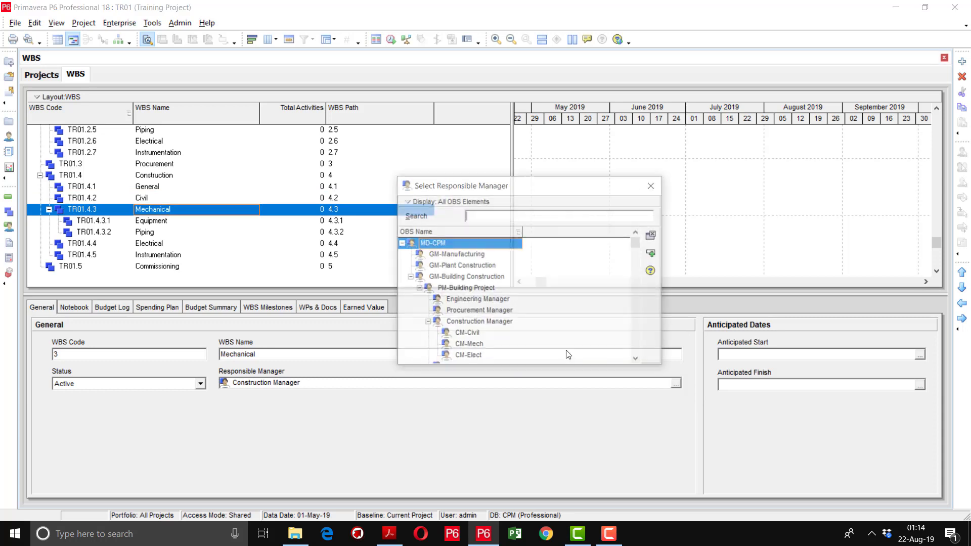
double_click(467, 344)
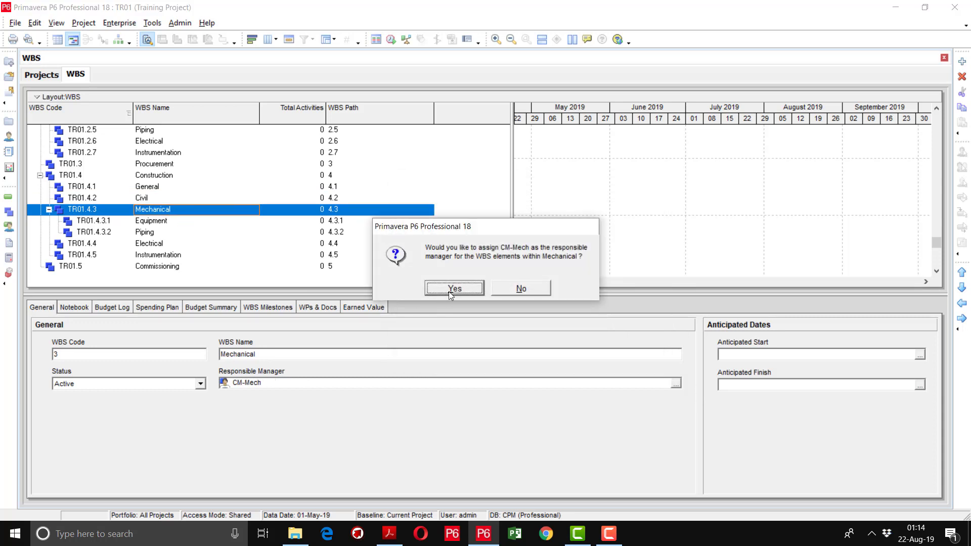
click(450, 289)
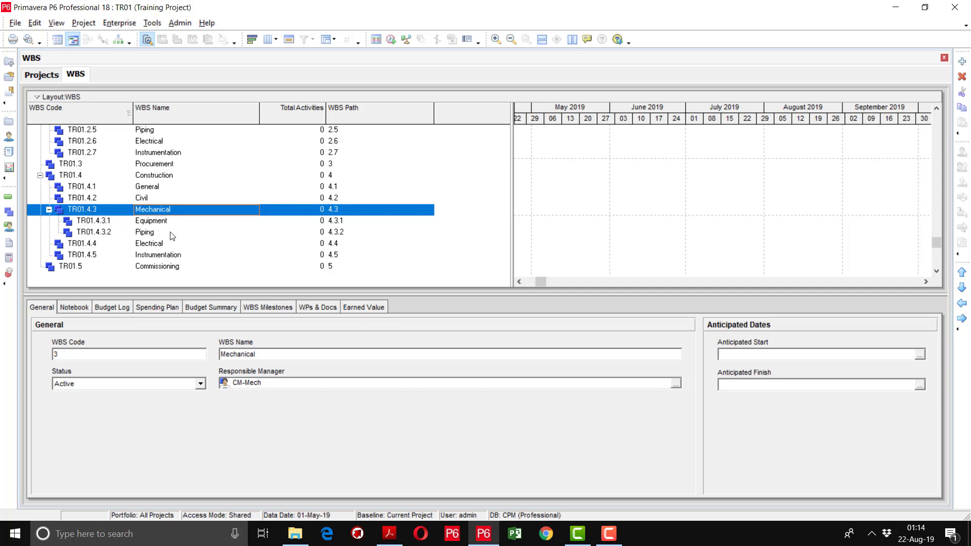
Step: Assign CM-Elect as the responsible manager of the Electrical element under Construction
click(155, 246)
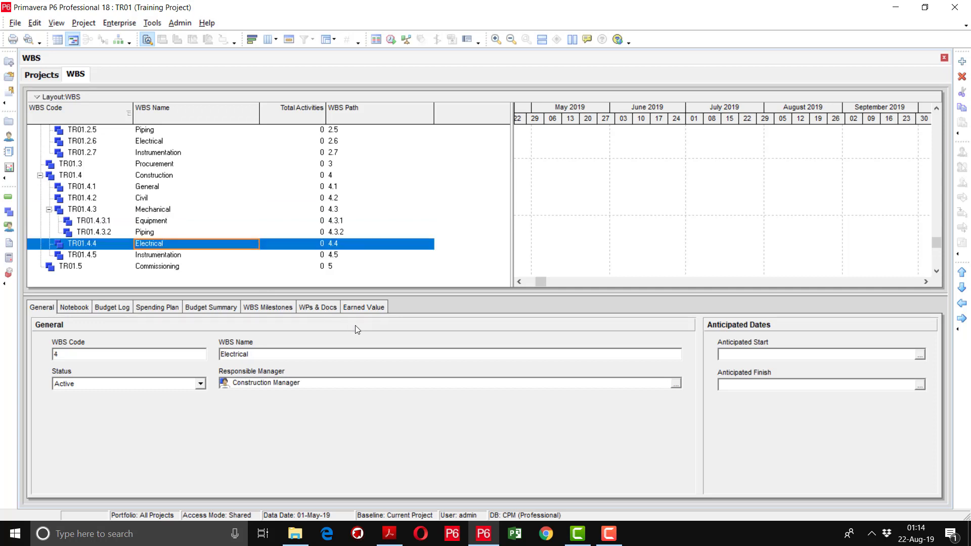
click(676, 383)
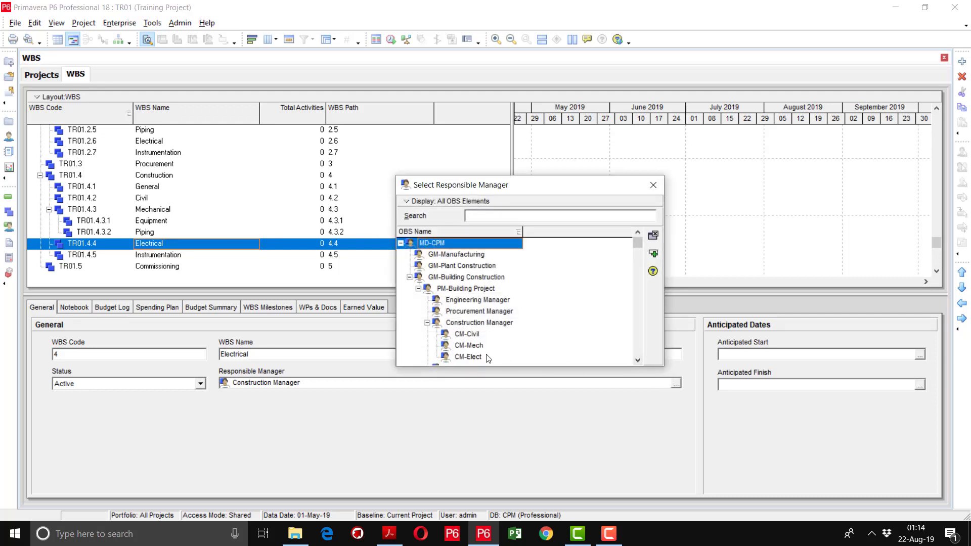
double_click(473, 356)
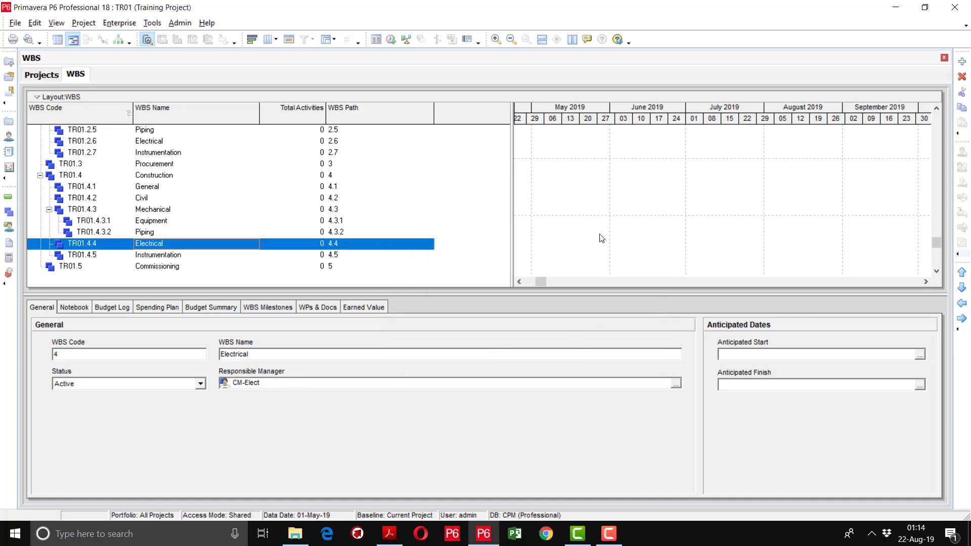
Step: Assign a discipline-level construction manager as the responsible manager of the Instrumentation element under Construction
click(192, 254)
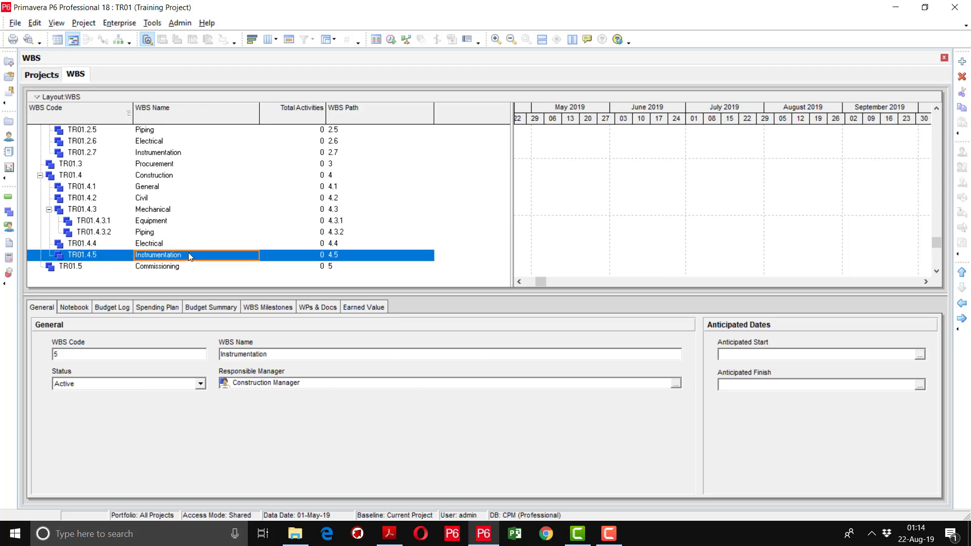
click(676, 383)
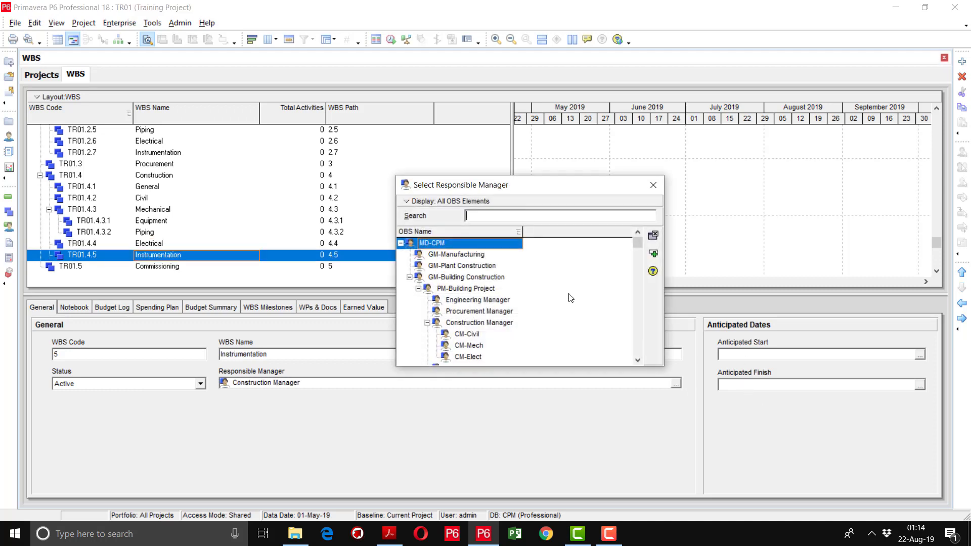
click(638, 360)
double_click(468, 348)
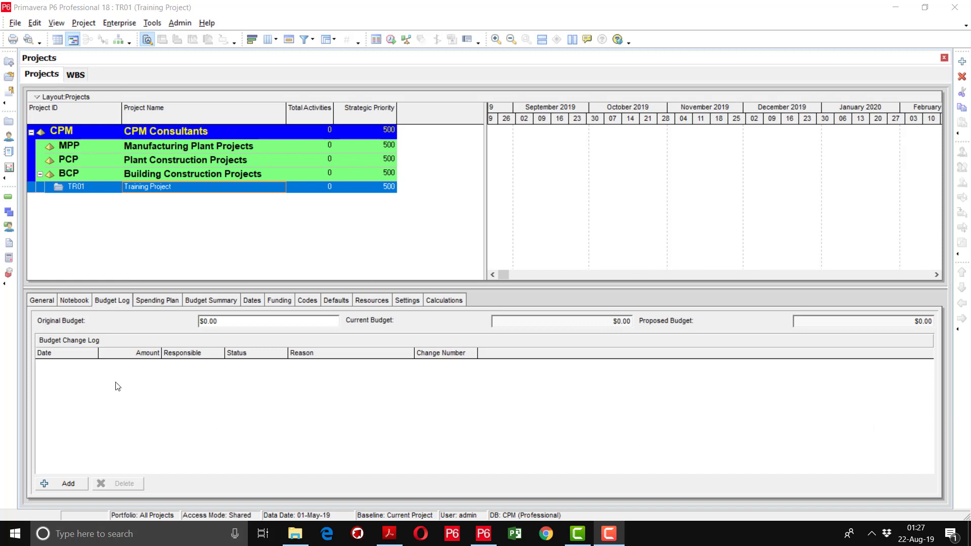
Step: Set the Training Project's original budget to $50,000,000 in its budget log
click(205, 321)
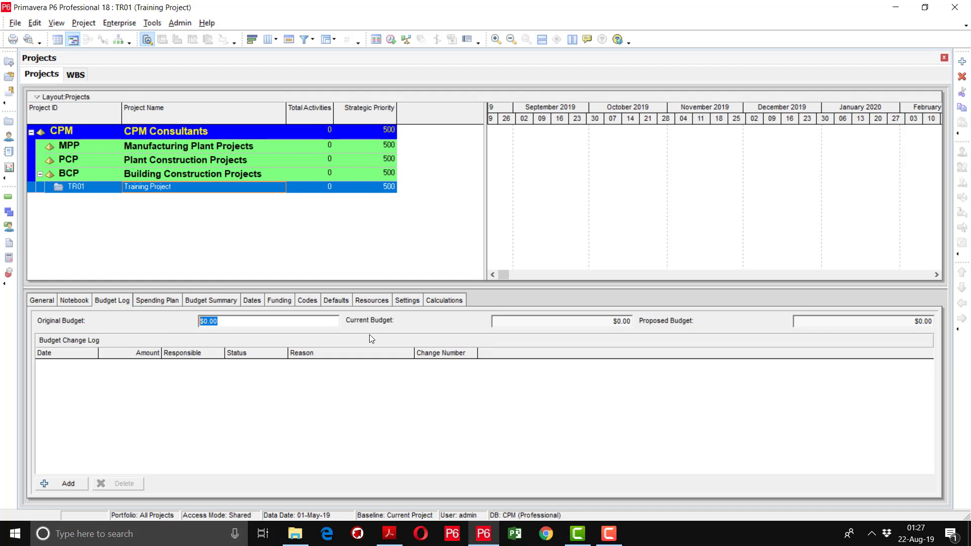
text(5)
text(0,000,00)
text(0)
key(Return)
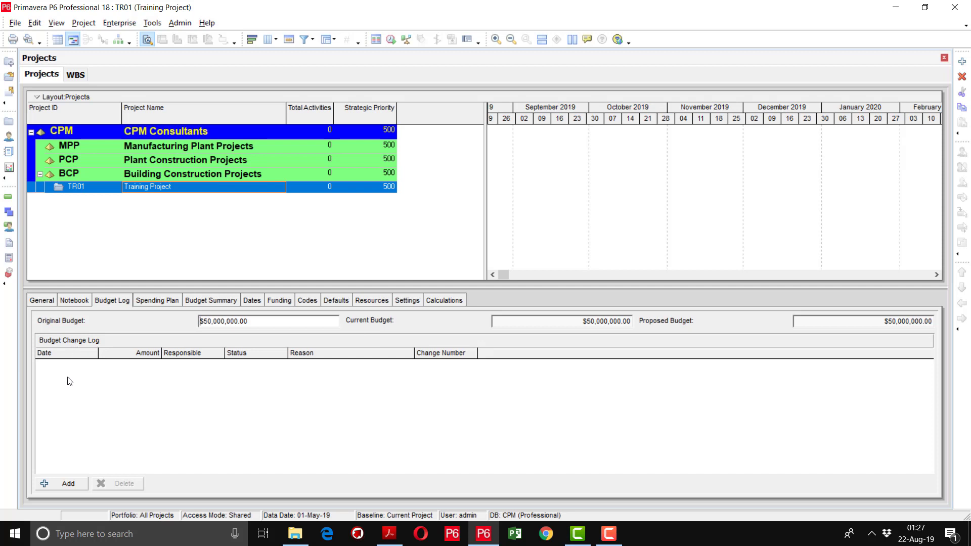
Step: Add an entry with an amount of $500,000 to the Training Project's budget change log
click(64, 486)
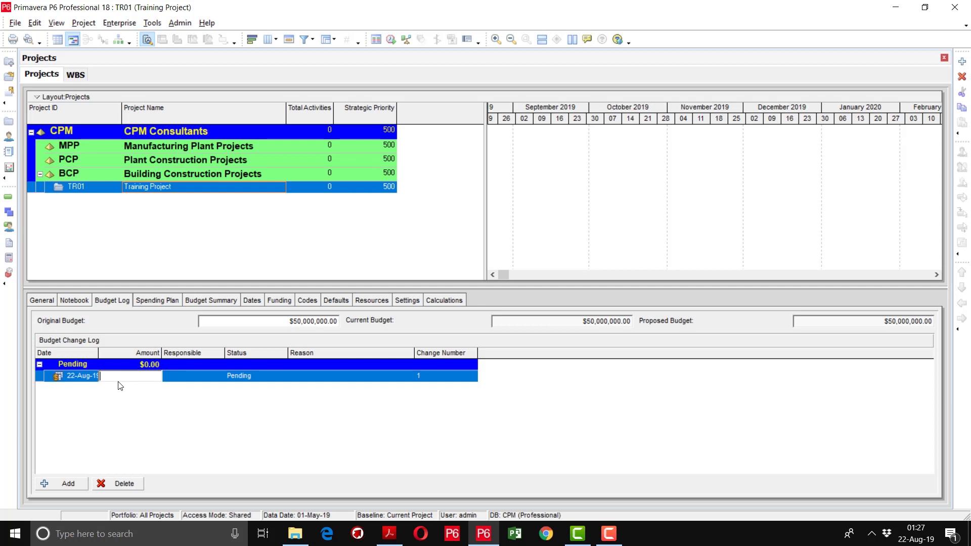
text(500000)
key(Return)
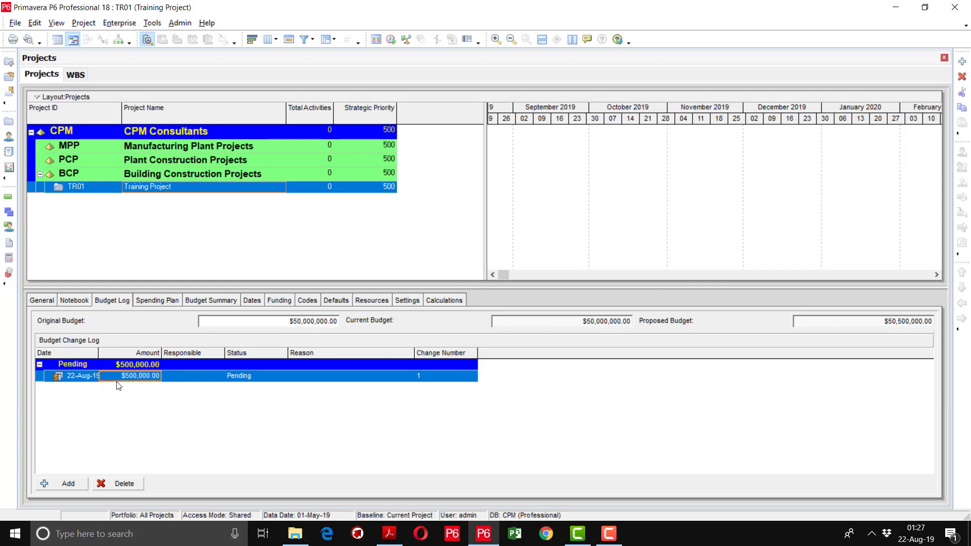
Step: Review the Training Project's original and current budget amounts while the budget change is pending
click(288, 320)
drag(255, 321, 183, 320)
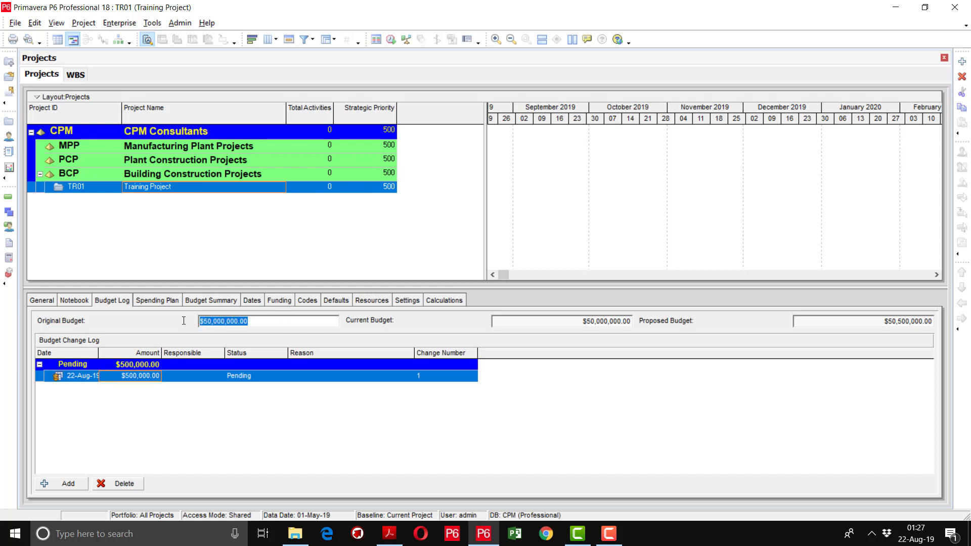
click(576, 321)
drag(575, 322, 485, 321)
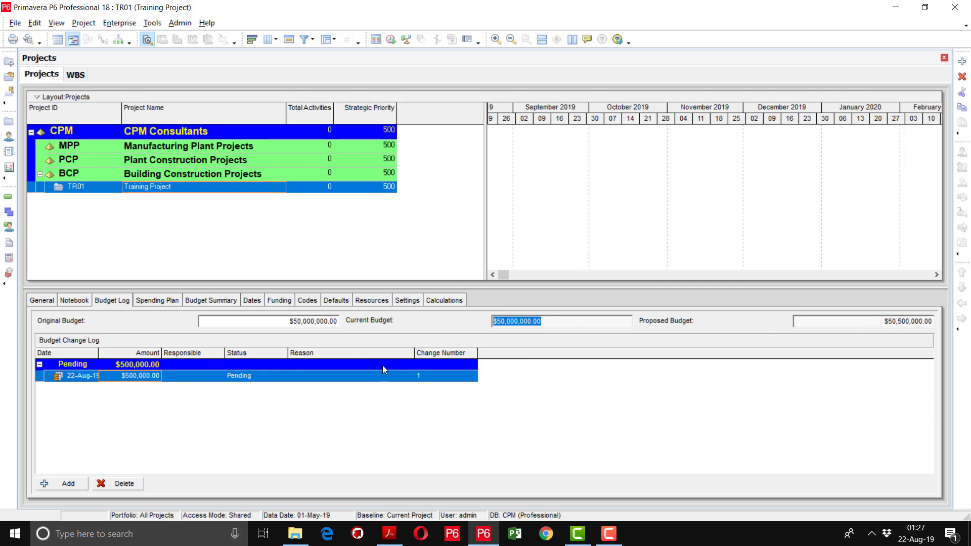
Step: Set the status of the $500,000 budget change to Approved
click(265, 381)
click(264, 379)
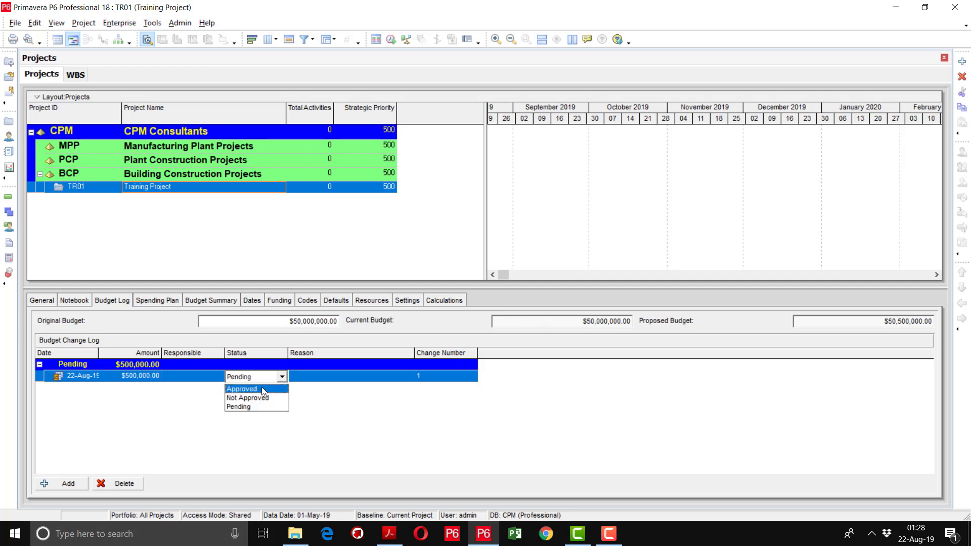
click(264, 390)
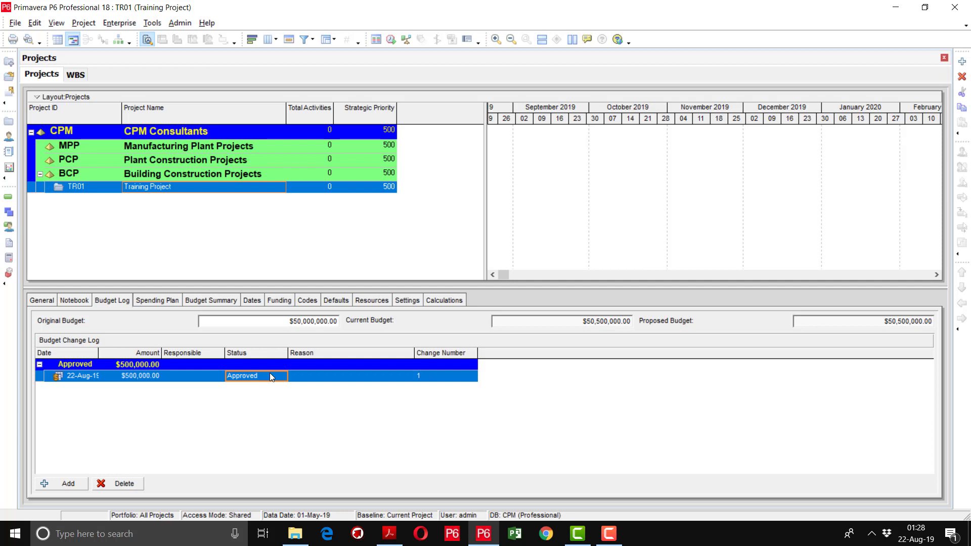
Step: Compare the Training Project's current budget with its original budget for the approved change
click(541, 321)
drag(550, 321, 478, 321)
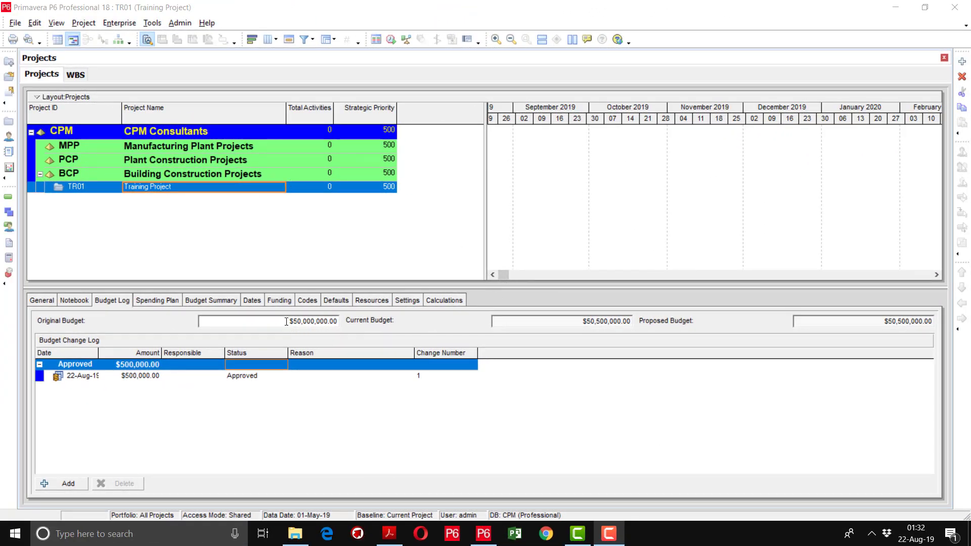
click(335, 324)
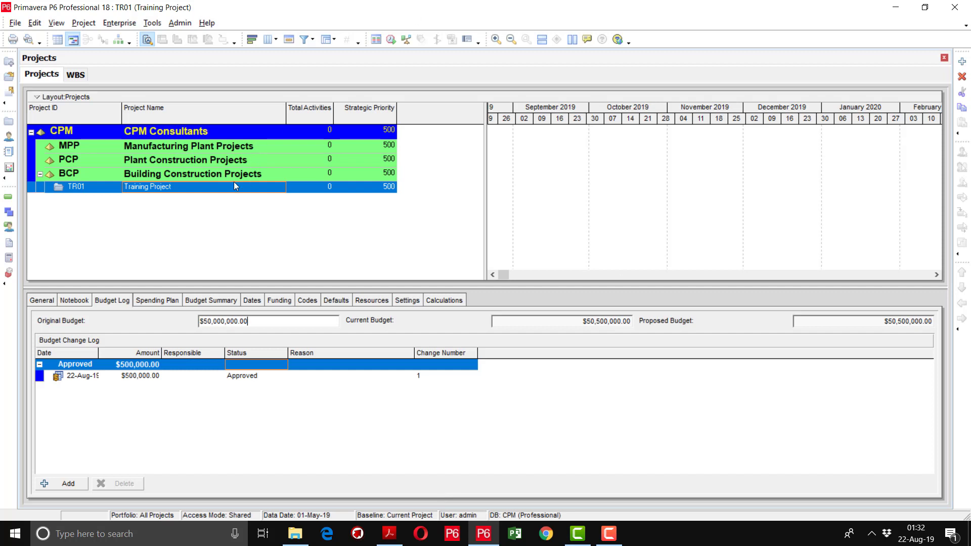
Step: Open column customization for the project's WBS table and search the available columns for "original budget"
click(10, 215)
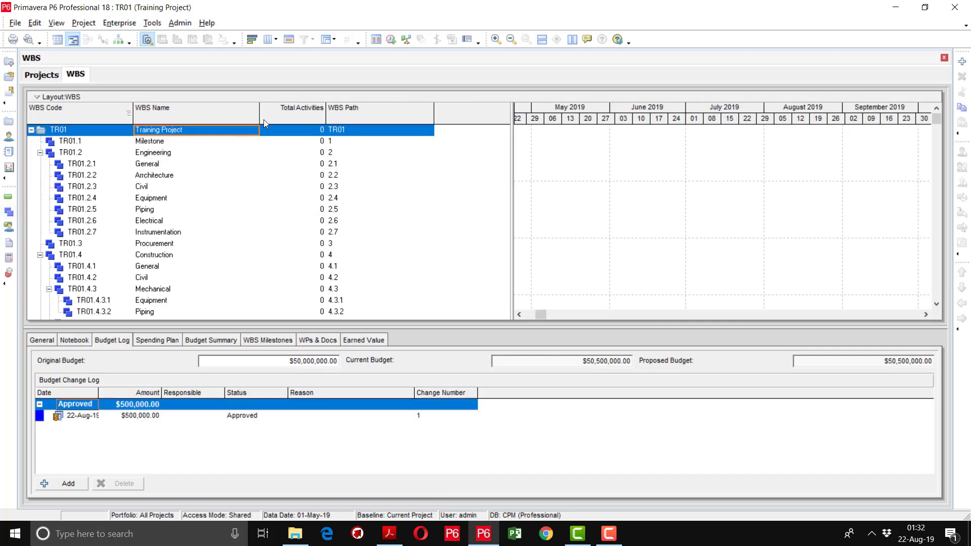
right_click(391, 121)
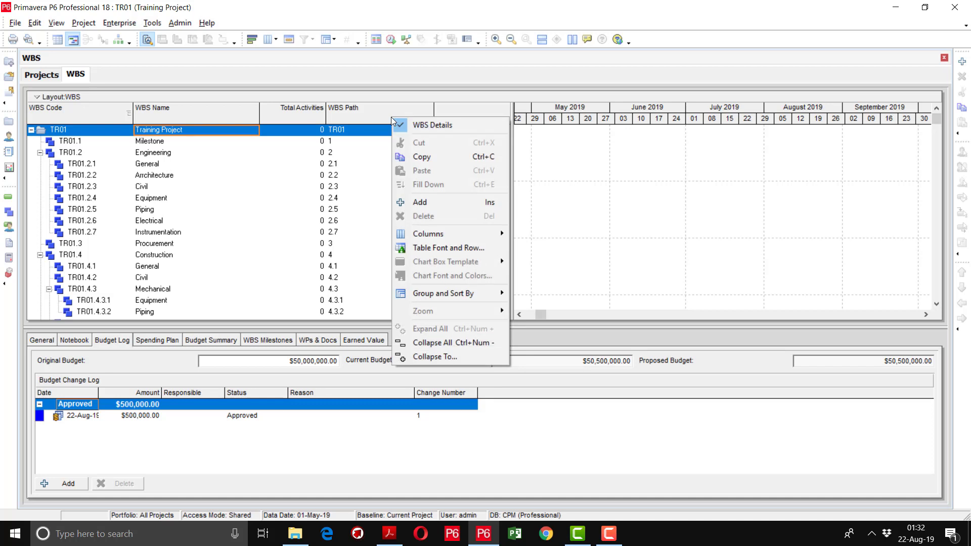
mouse_move(425, 234)
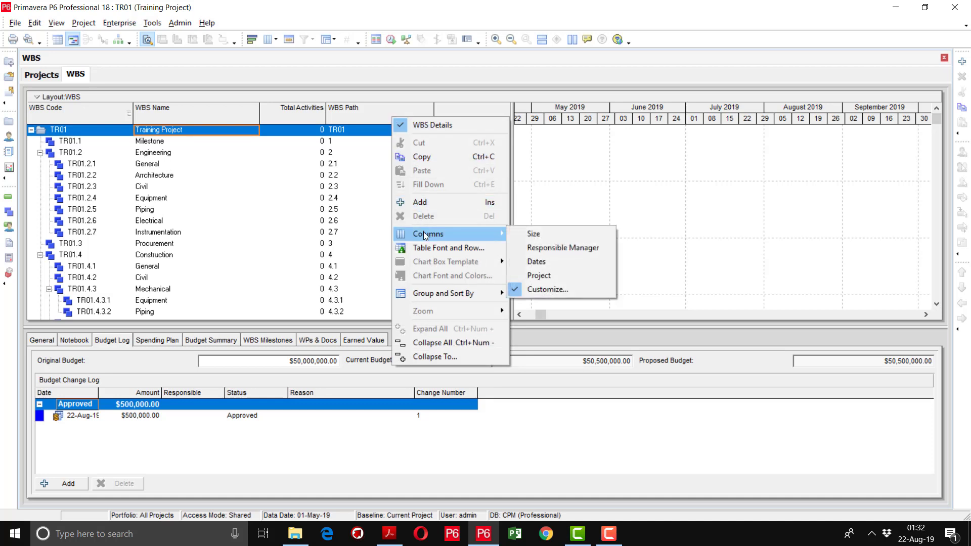
click(546, 289)
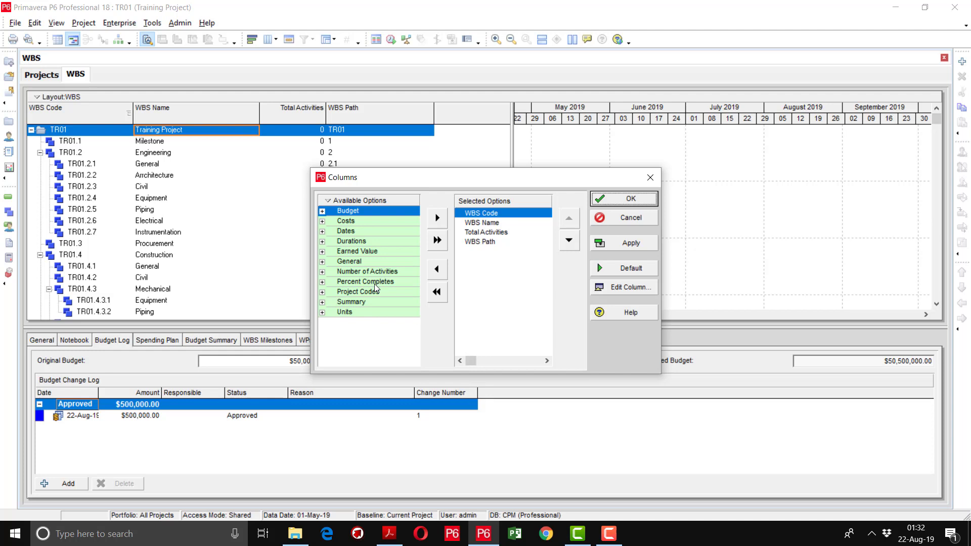
click(372, 200)
right_click(372, 201)
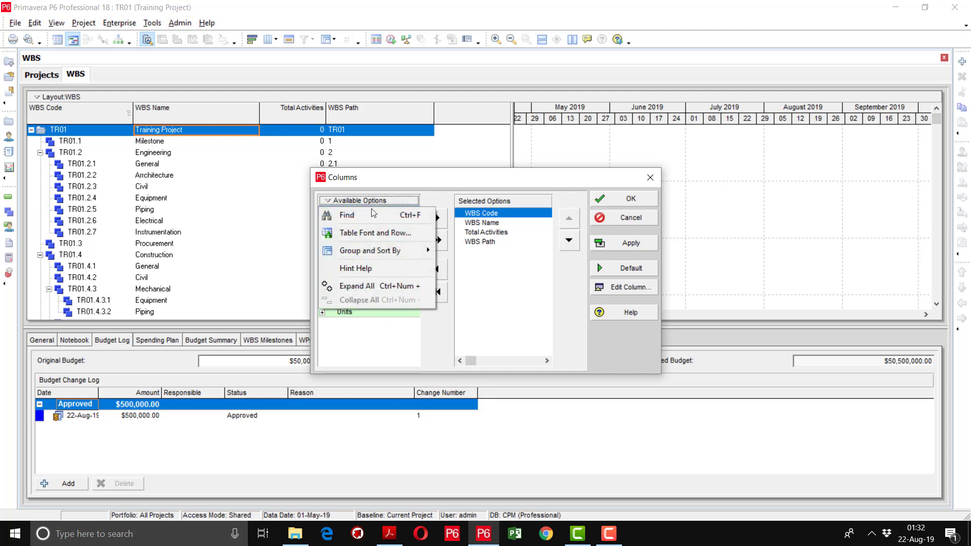
click(373, 213)
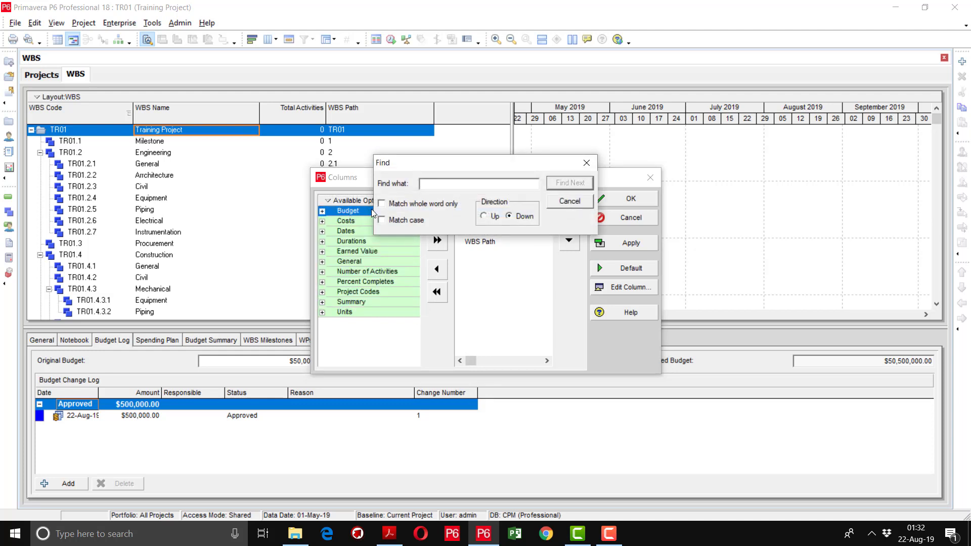
text(original budget)
key(Return)
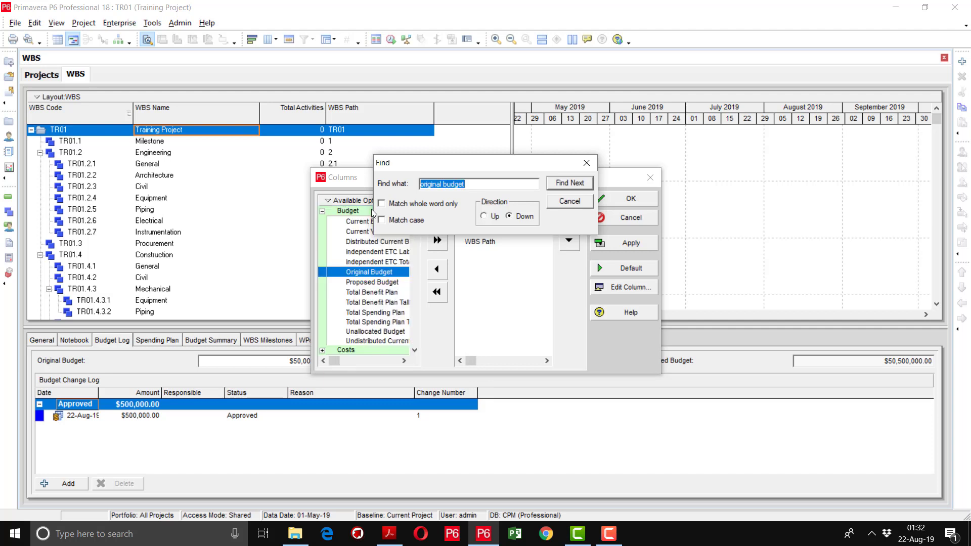
Step: Add the Original Budget column after WBS Path in the WBS table, and widen the column and the table area to fit the amounts
drag(438, 170, 422, 120)
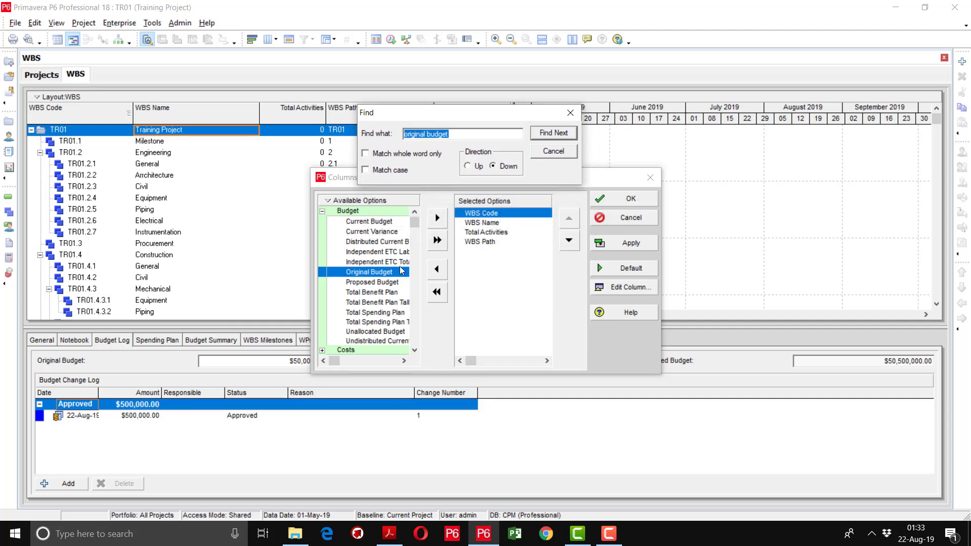
click(484, 242)
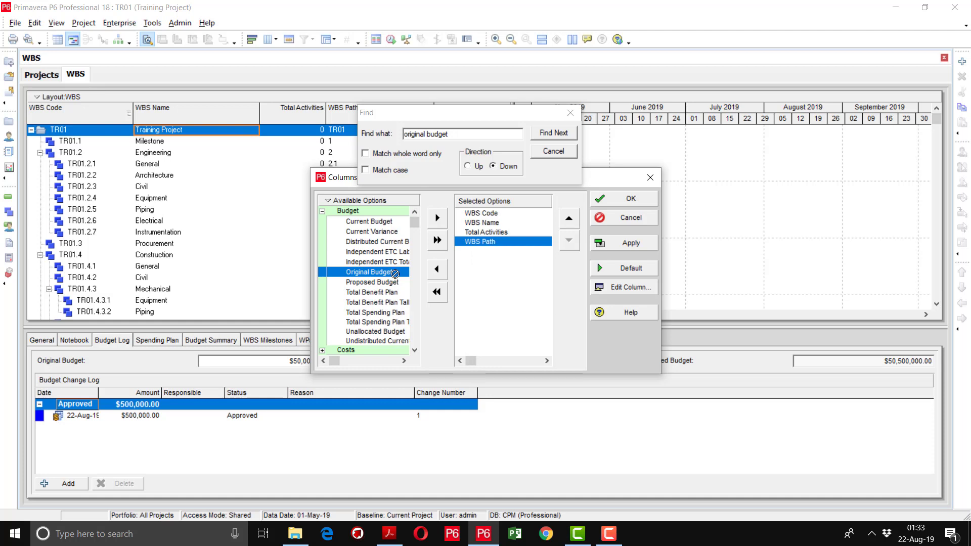
drag(392, 271, 491, 260)
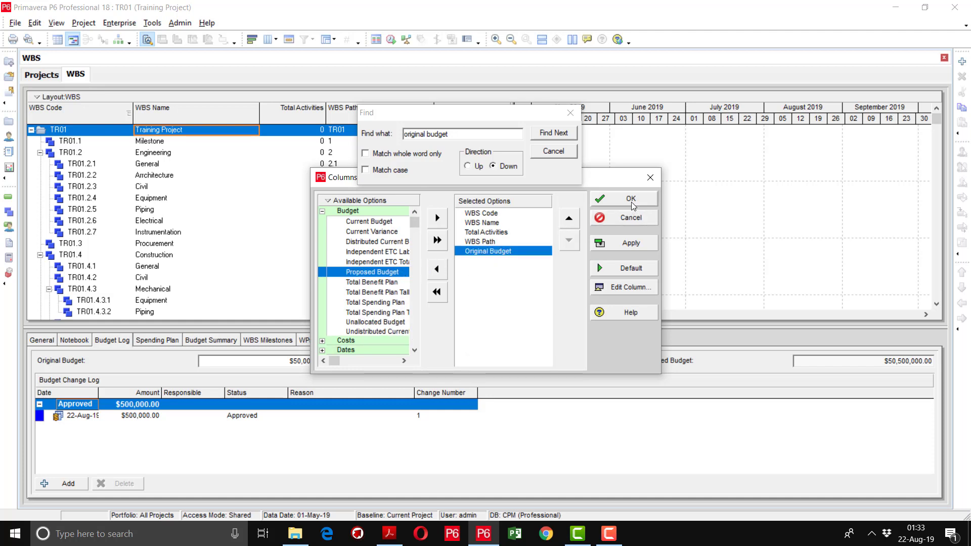
click(624, 243)
click(628, 199)
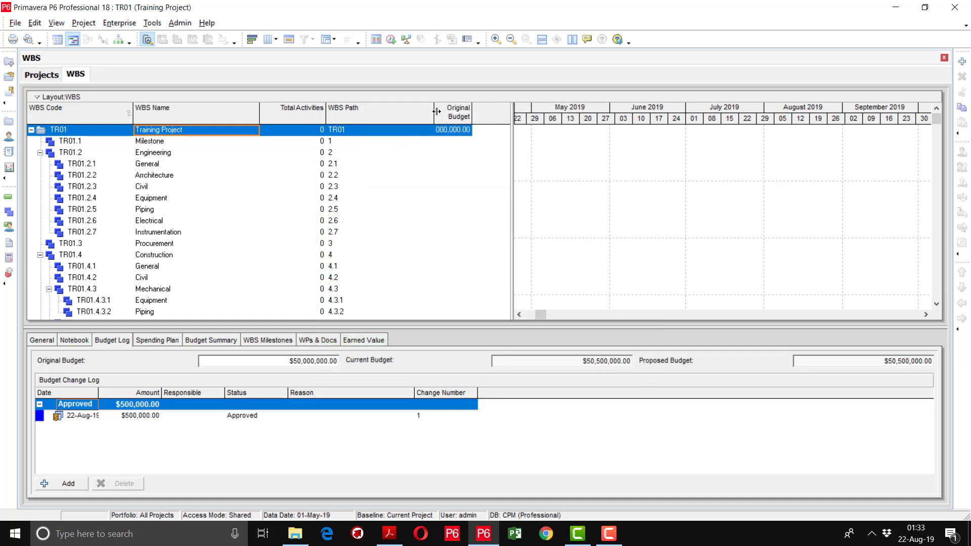
drag(473, 116, 492, 149)
drag(596, 176, 596, 176)
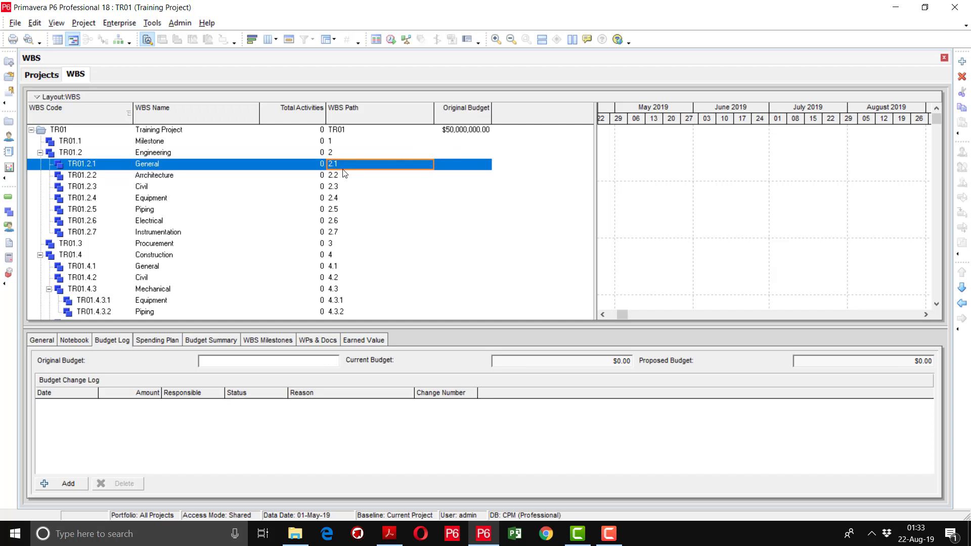
Step: Set the original budget of the Engineering WBS element (TR01.2) to $600,000
click(459, 153)
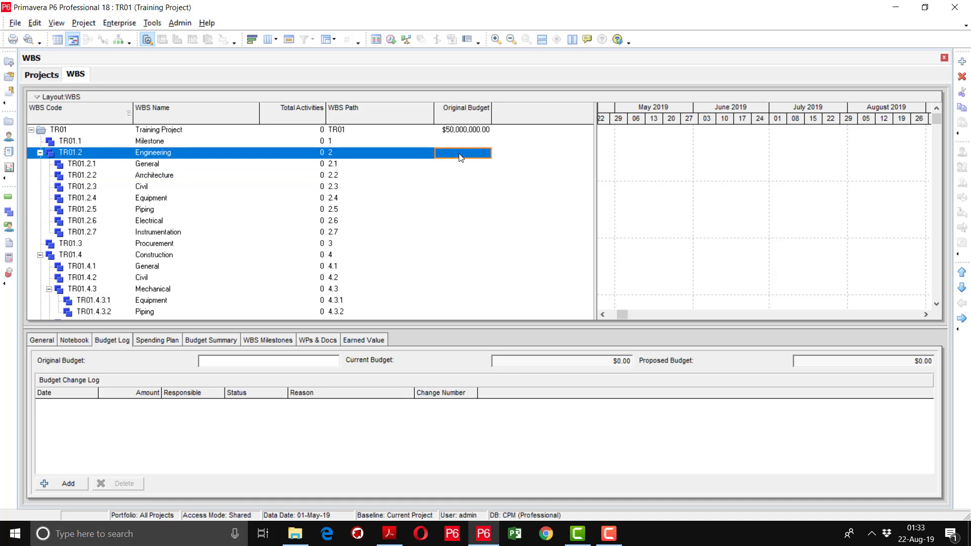
click(479, 155)
text(600000)
key(Return)
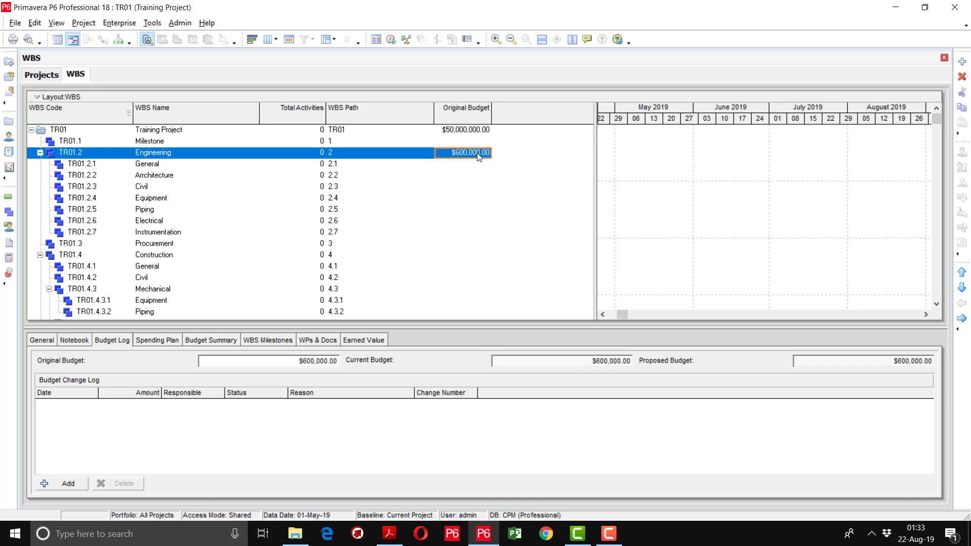
Step: Set the original budgets under Engineering to $50,000 for General and $100,000 for Architecture
key(Down)
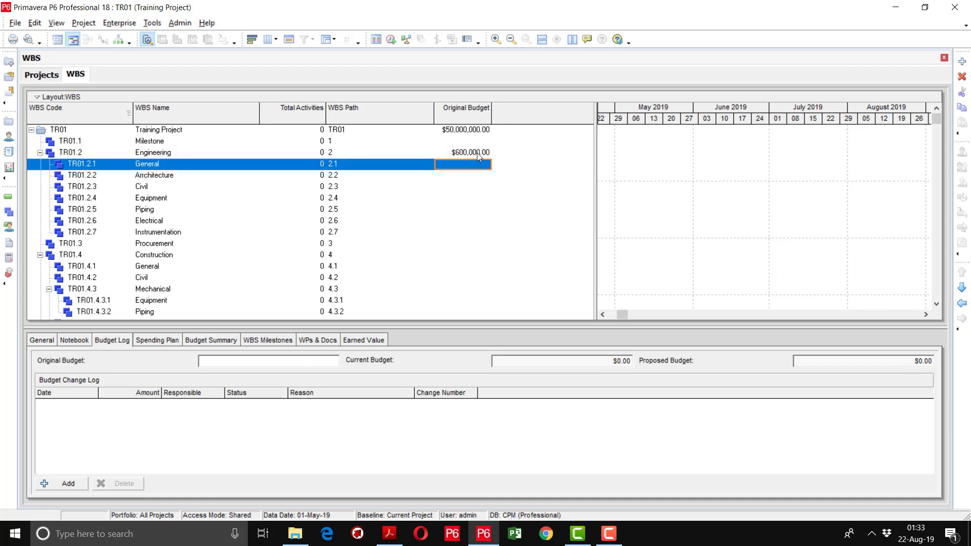
text(50000)
key(Return)
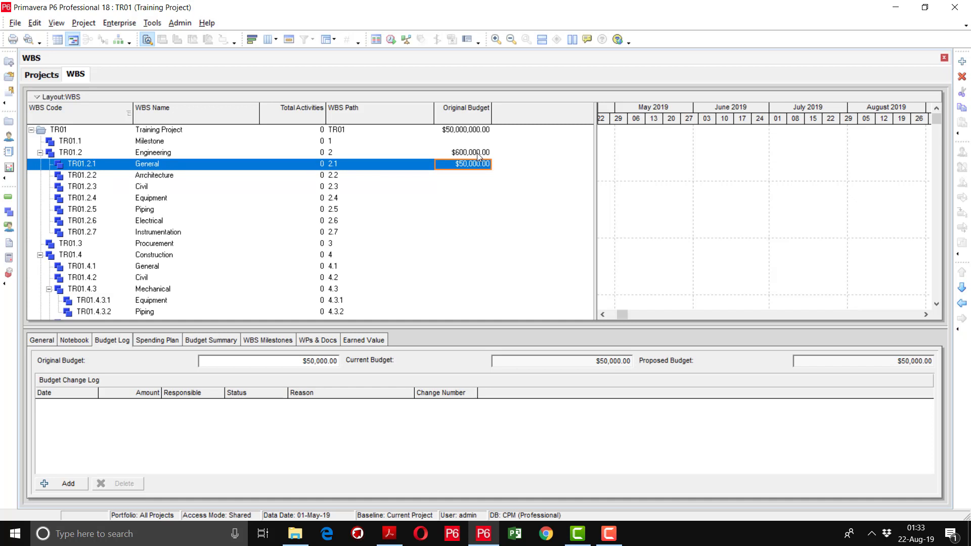
key(Down)
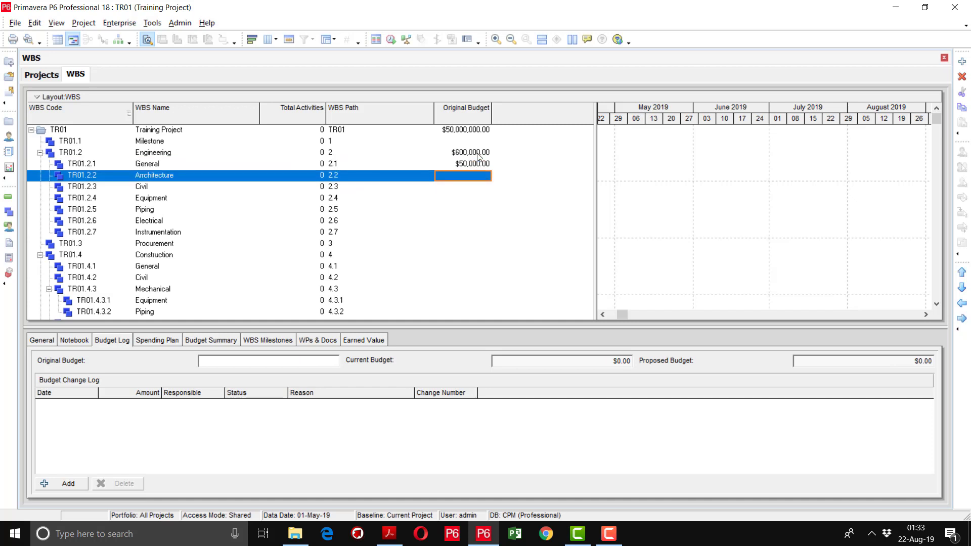
text(100000)
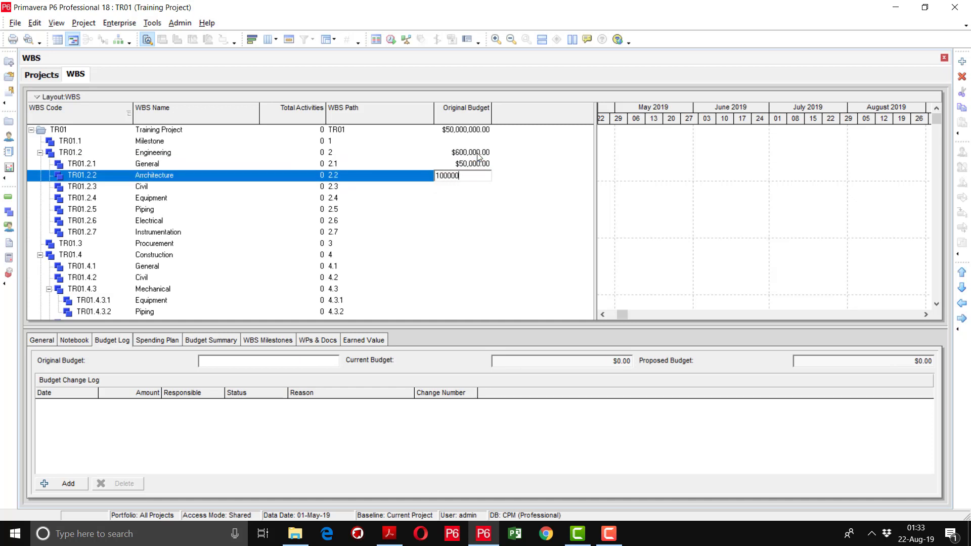
key(Return)
Step: Set the original budgets under Engineering to $50,000 for Civil and $100,000 for Equipment
key(Down)
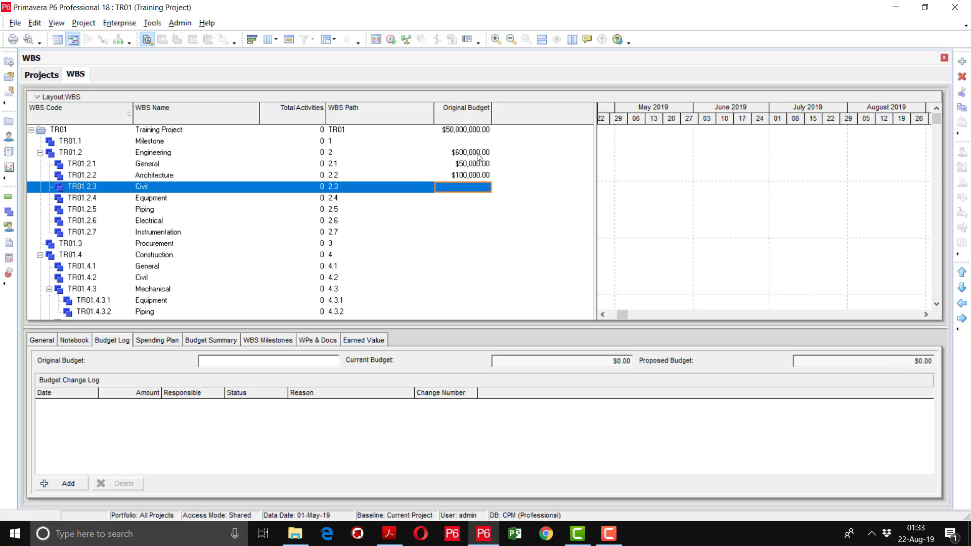
text(50000)
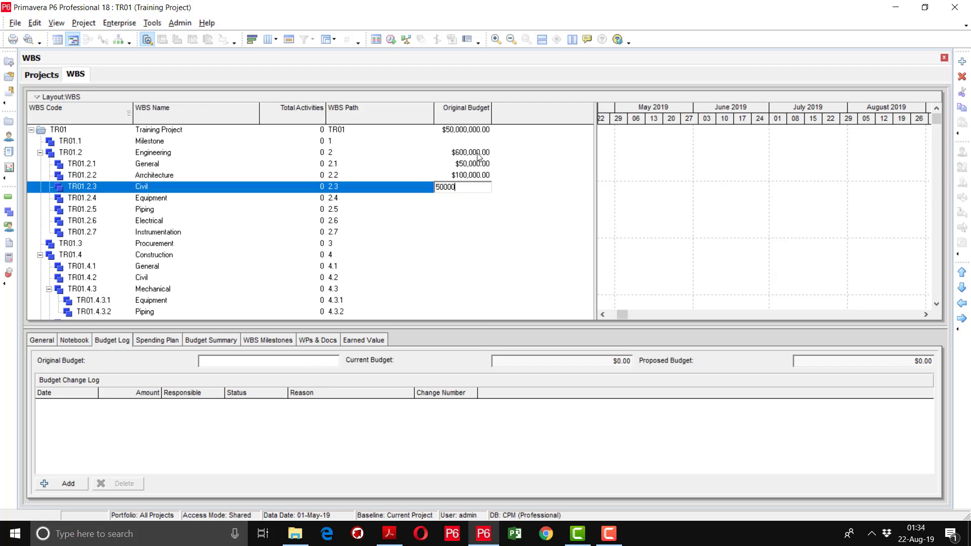
key(Return)
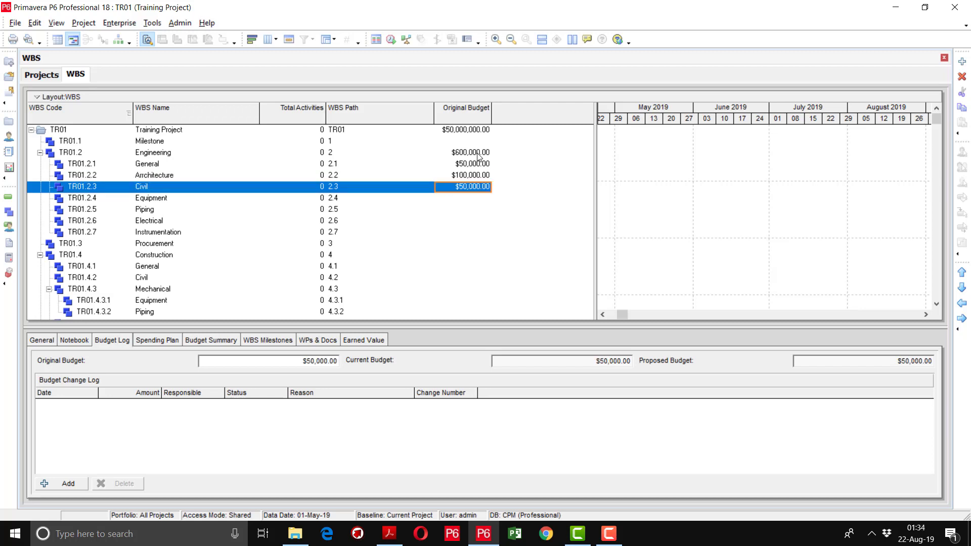
key(Down)
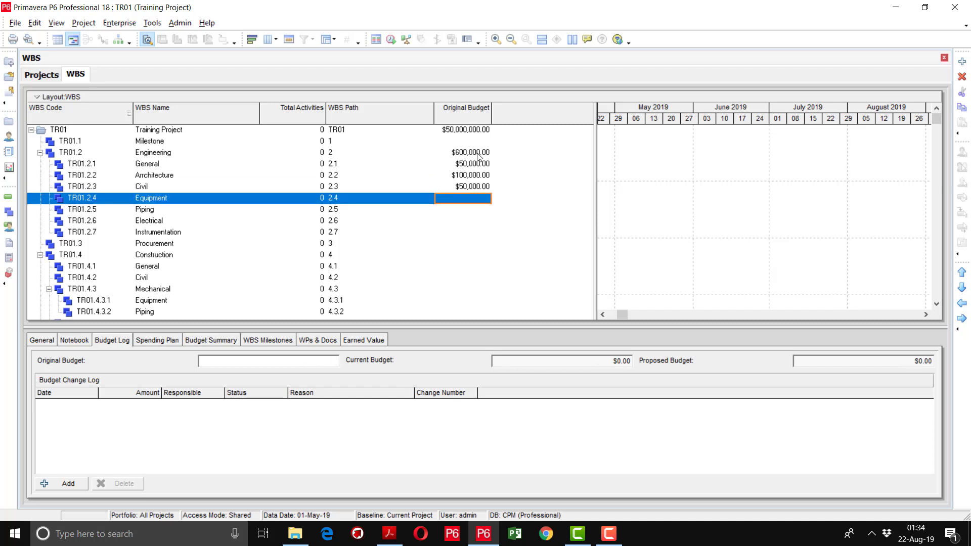
text(100000)
key(Return)
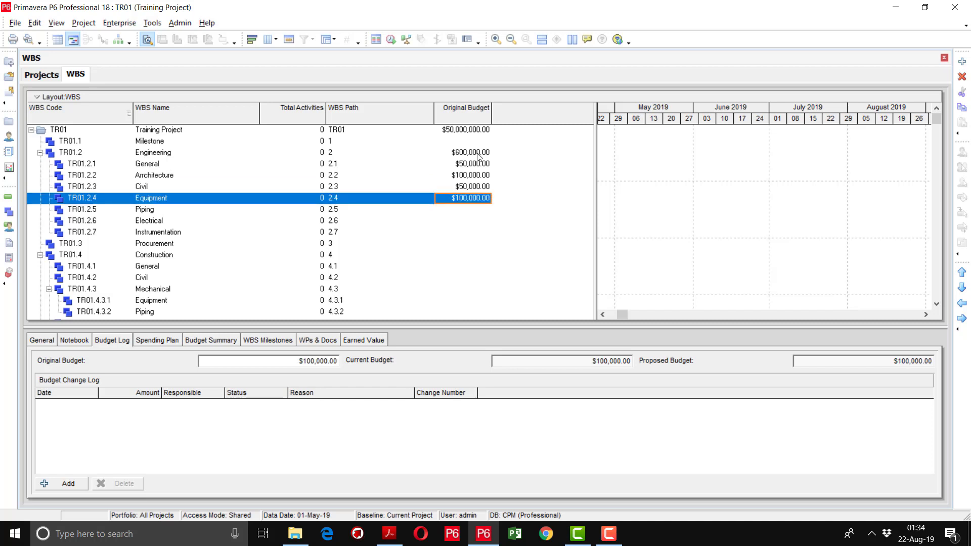
Step: Set the original budget of the Piping element under Engineering to $100,000
key(Down)
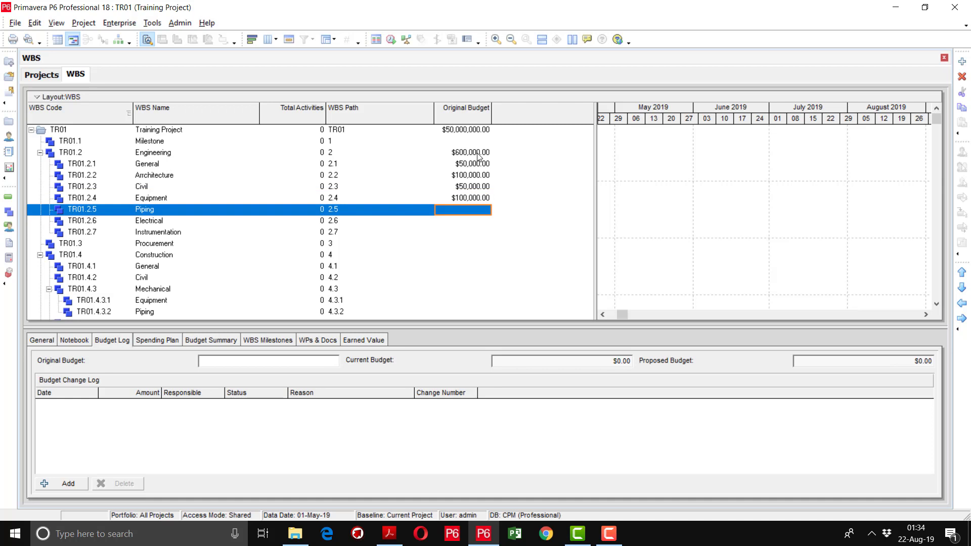
text(10,0)
text(0000)
key(Return)
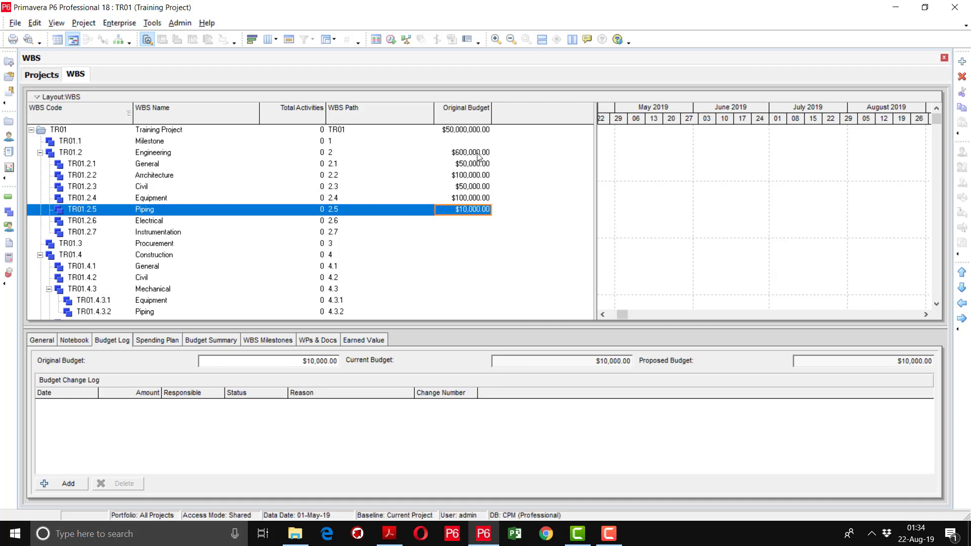
key(F2)
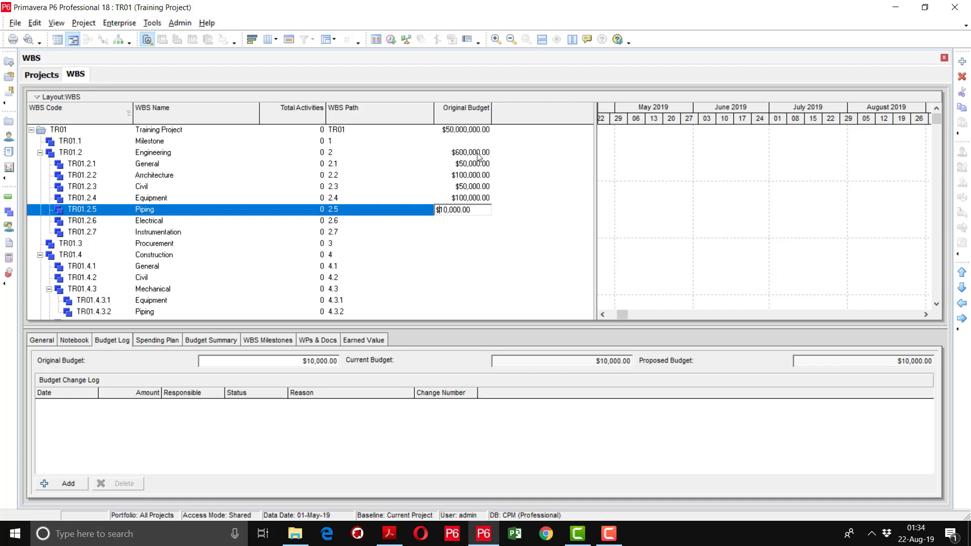
text(0)
key(Return)
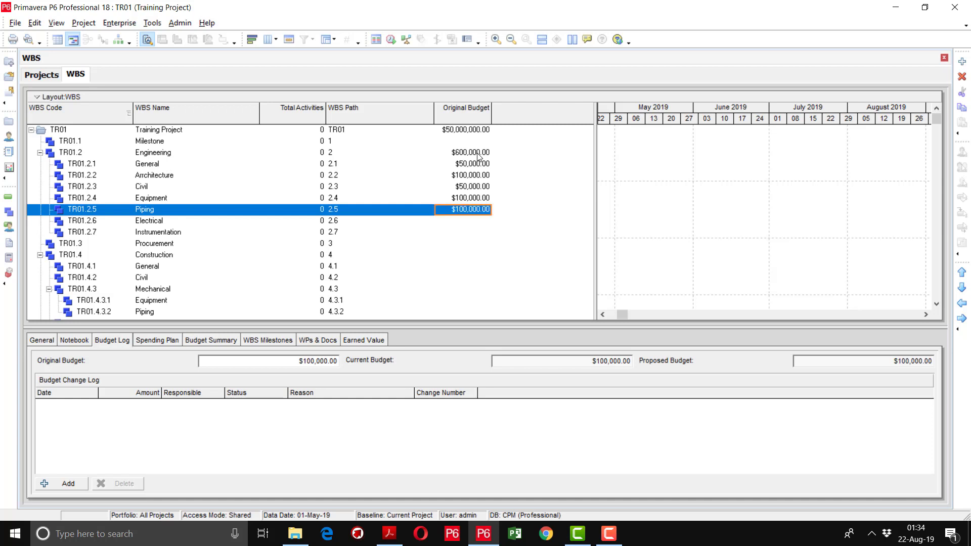
Step: Set the original budgets of the Electrical and Instrumentation elements under Engineering to $100,000 each
key(Down)
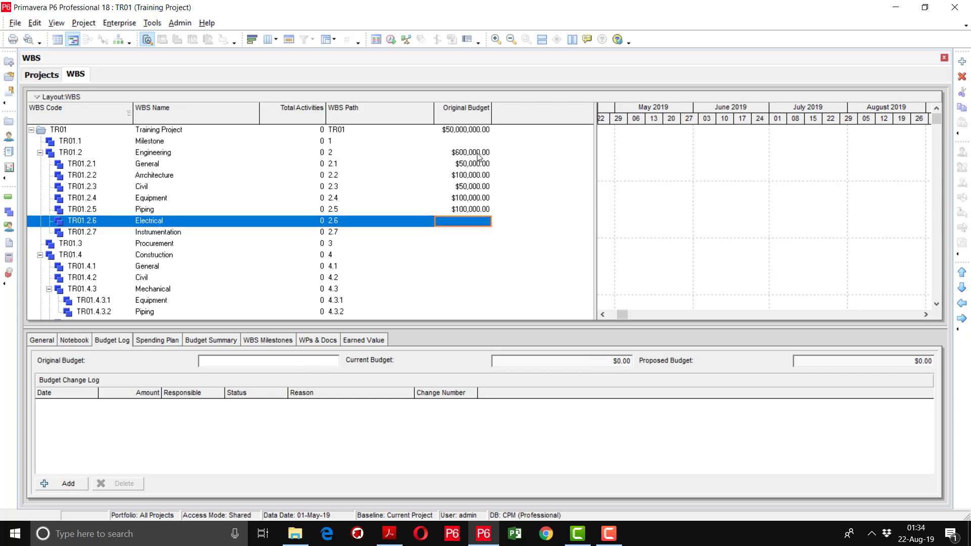
text(100000)
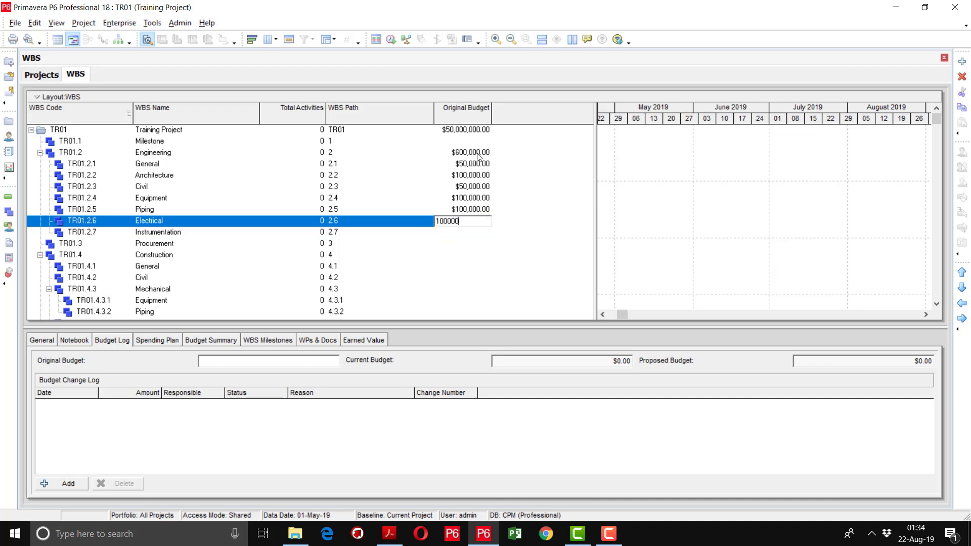
key(Return)
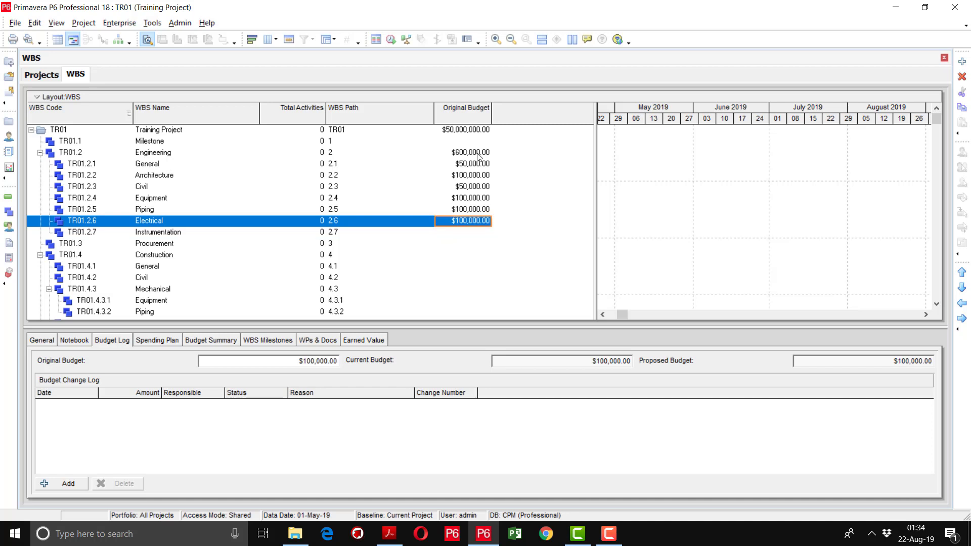
key(Down)
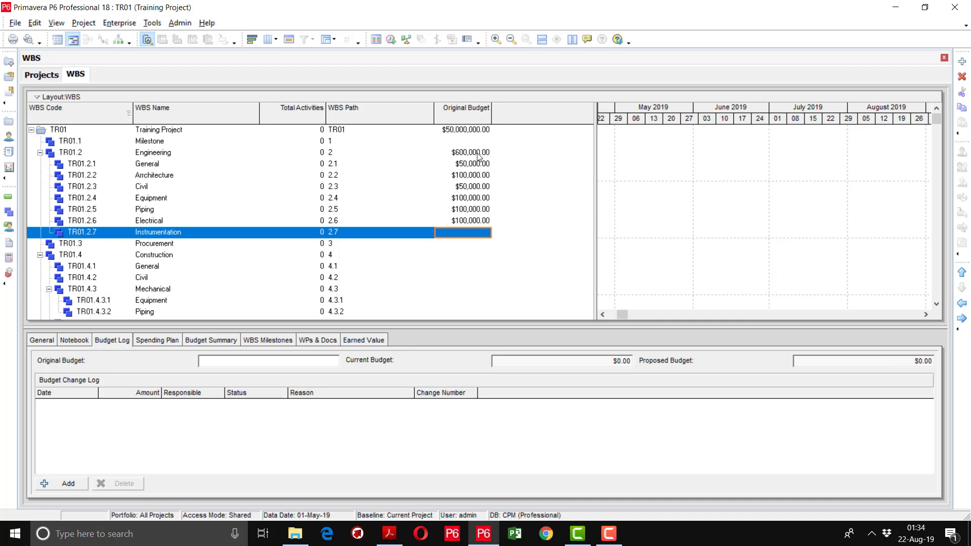
text(100000)
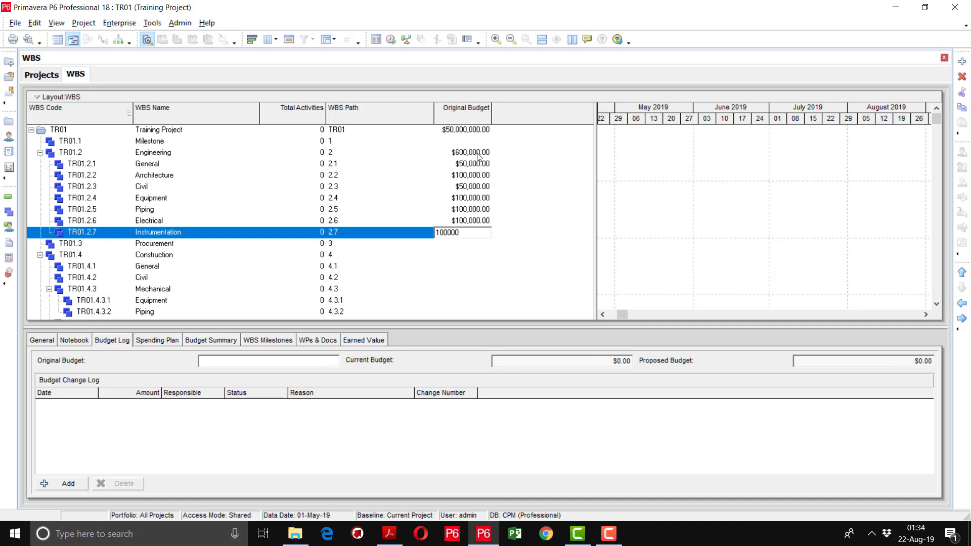
key(Return)
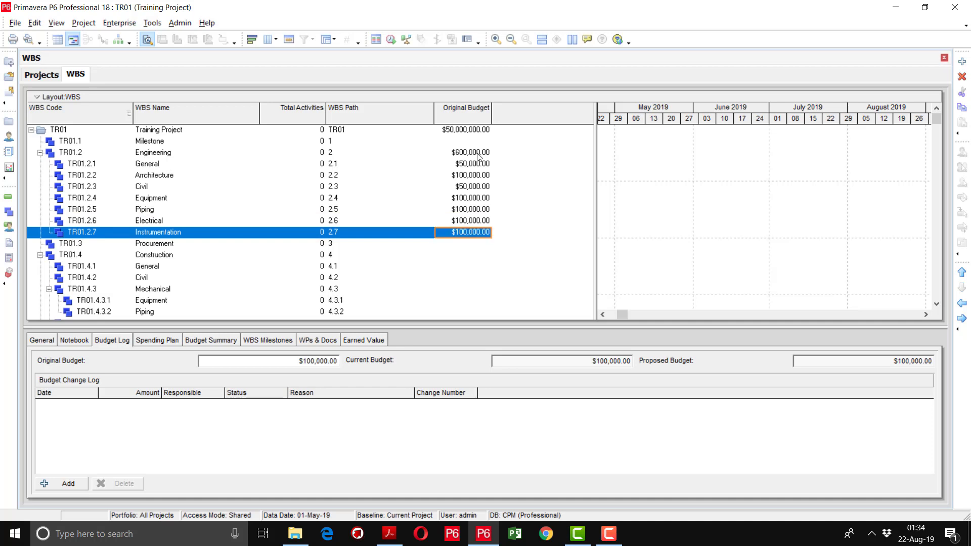
Step: Set the original budget of the Procurement WBS element (TR01.3) to $34,400,000
key(Down)
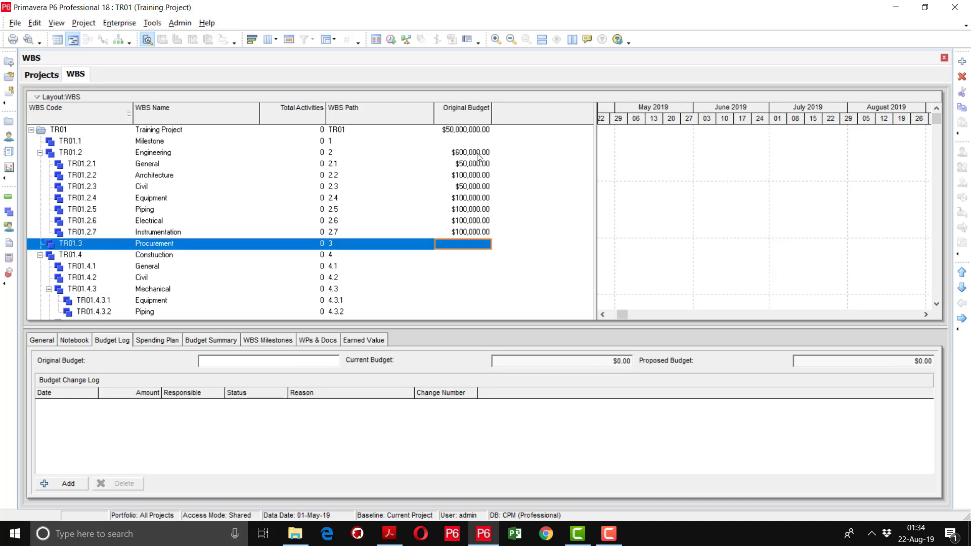
text(34)
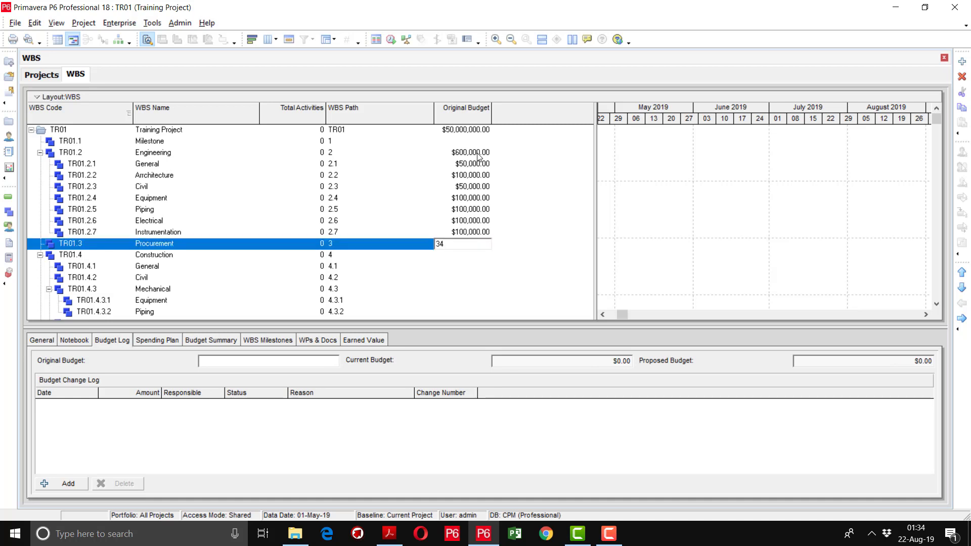
text(4,000,)
text(000000)
key(Return)
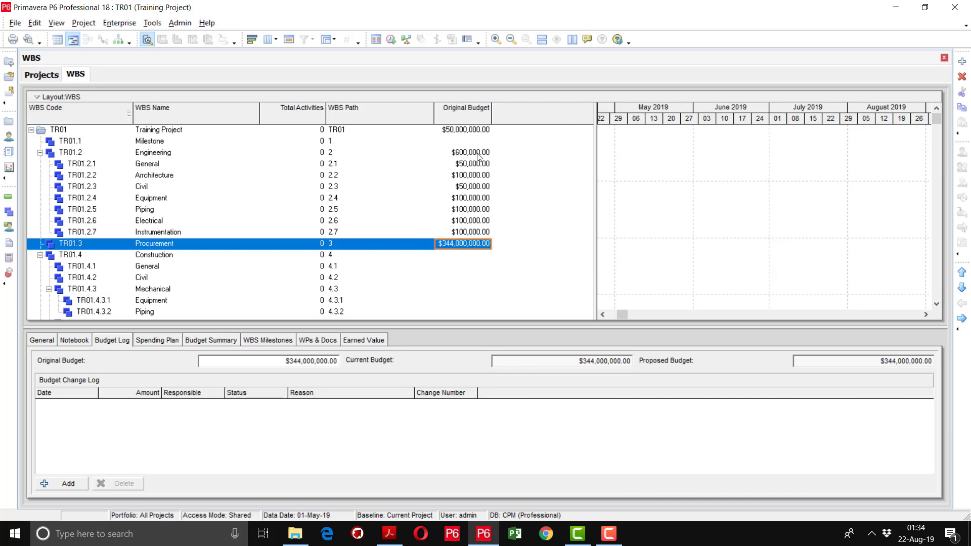
key(F2)
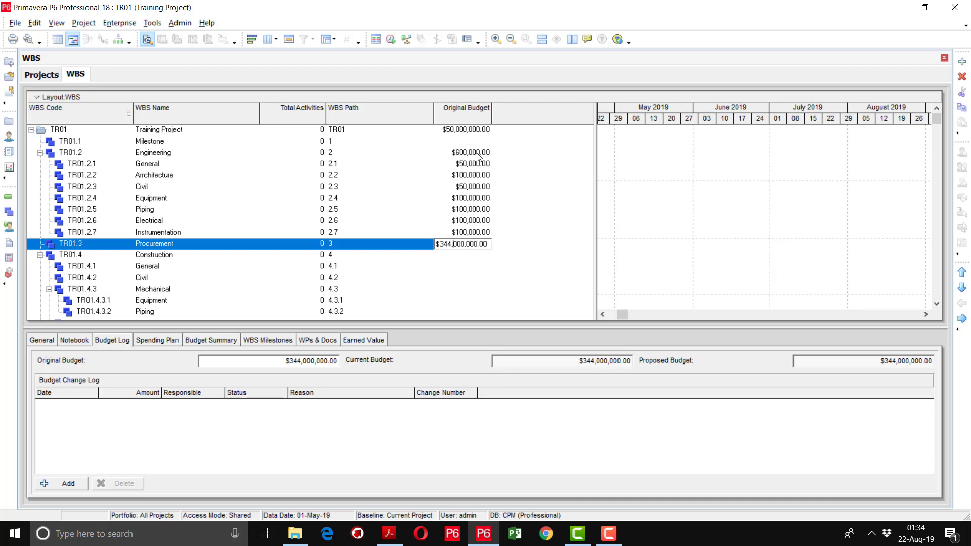
key(BackSpace)
key(Return)
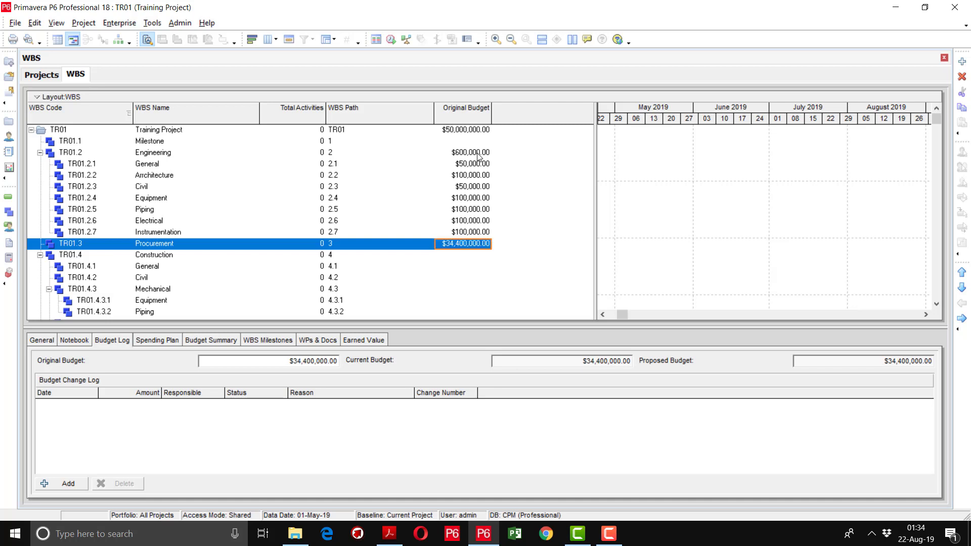
Step: Set the original budget of the Construction WBS element (TR01.4) to $14,000,000
key(Down)
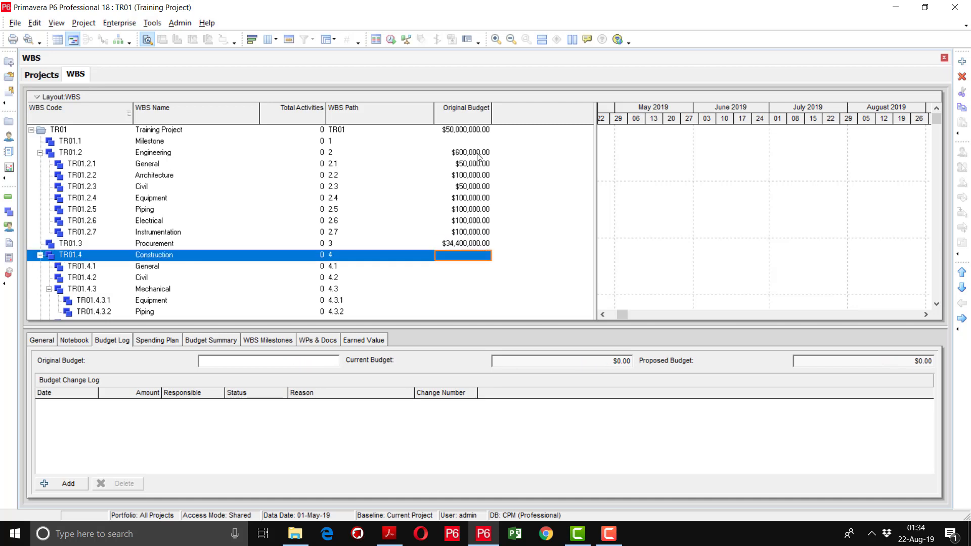
text(14)
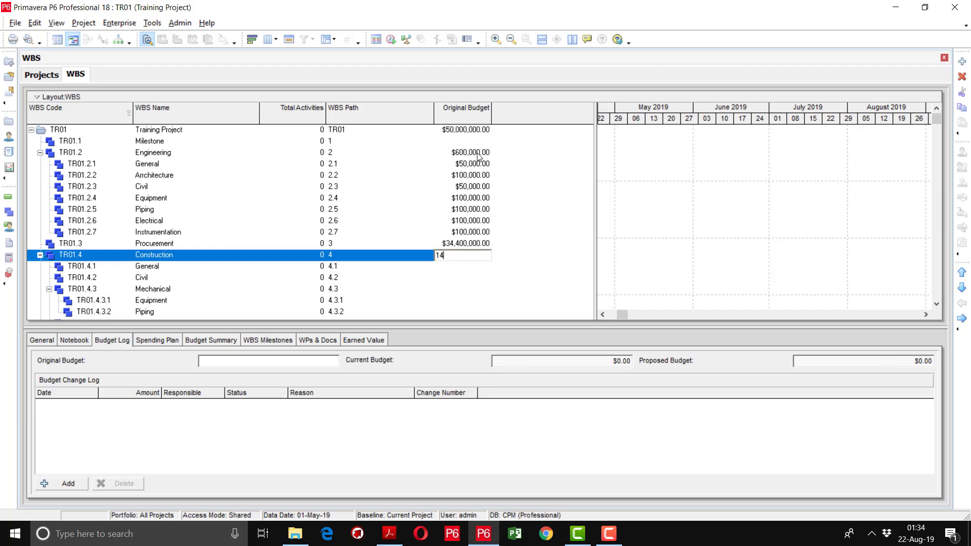
text(0,000,000)
key(Return)
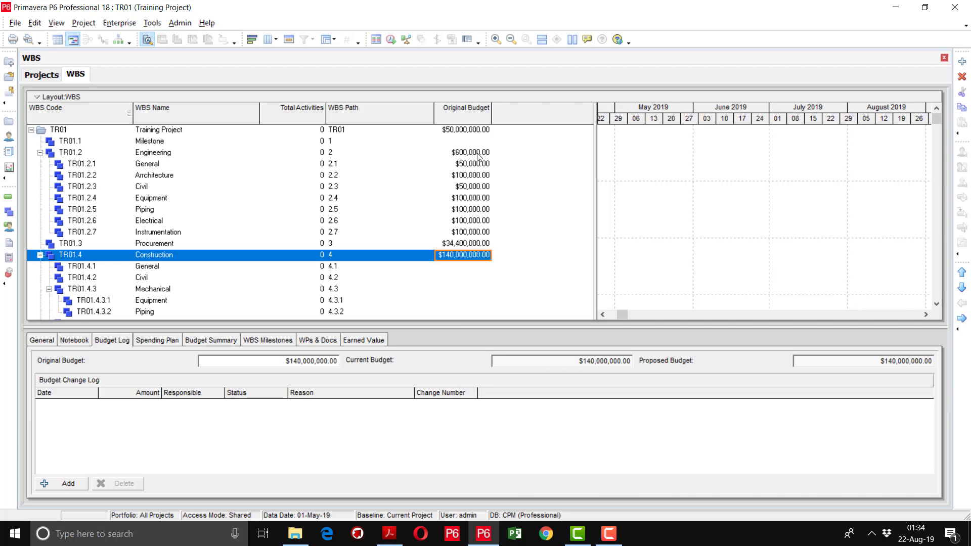
key(F2)
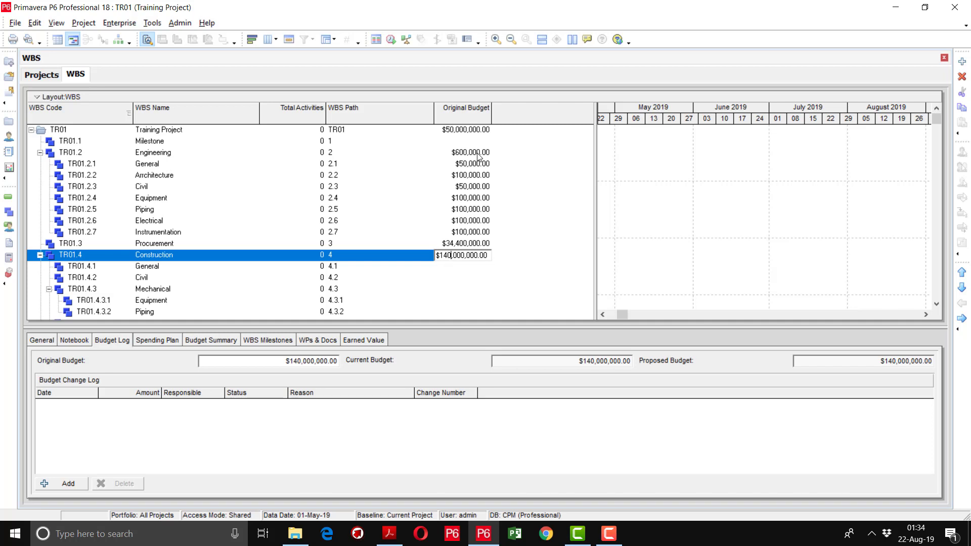
key(Delete)
key(Return)
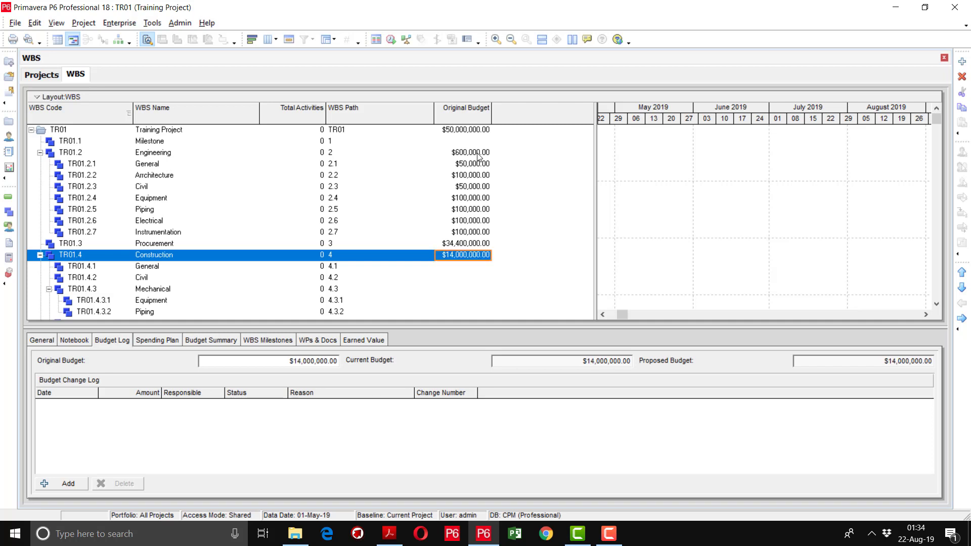
Step: Set the original budget of the General element under Construction to $1,000,000
key(Down)
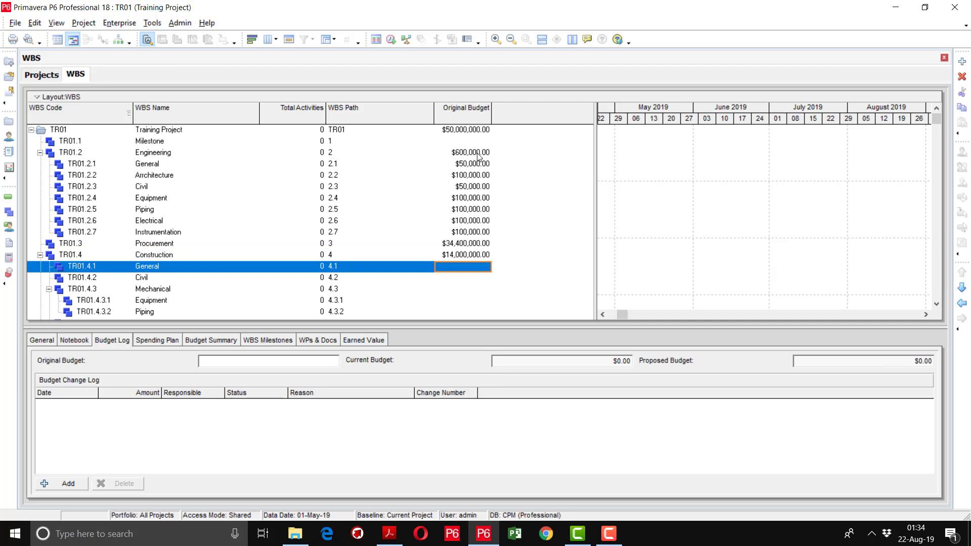
text(10,000,0)
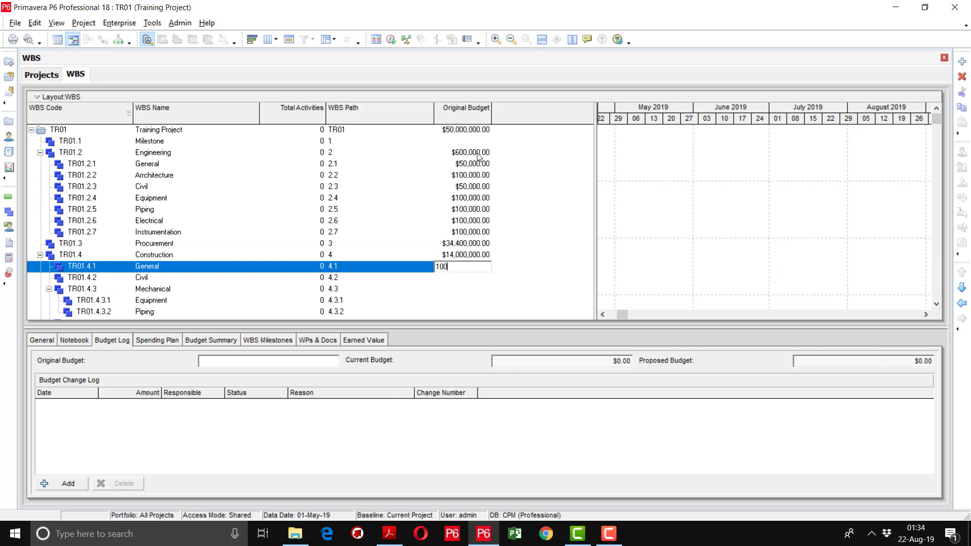
text(00000)
key(Return)
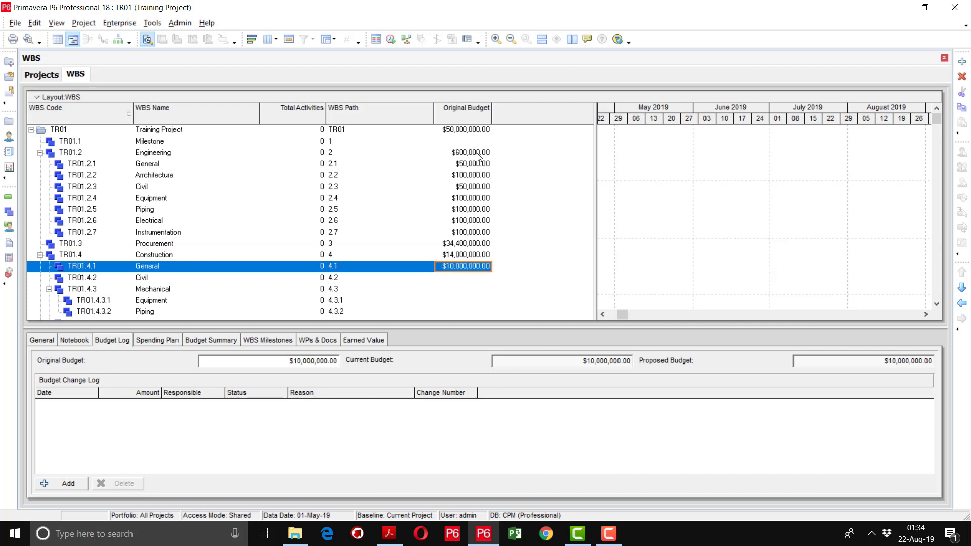
key(F2)
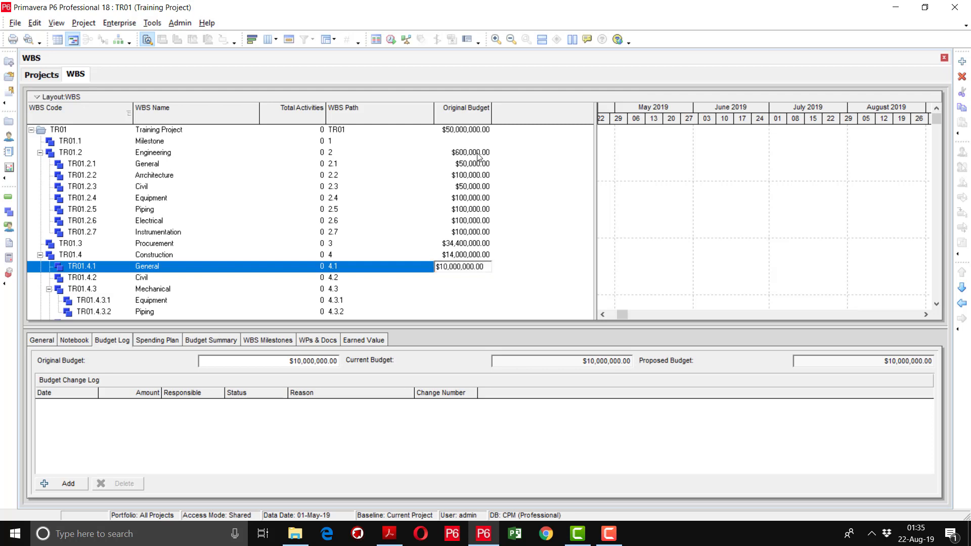
key(BackSpace)
key(Return)
Step: Set the original budget of the Civil element under Construction to $2,250,000
key(Down)
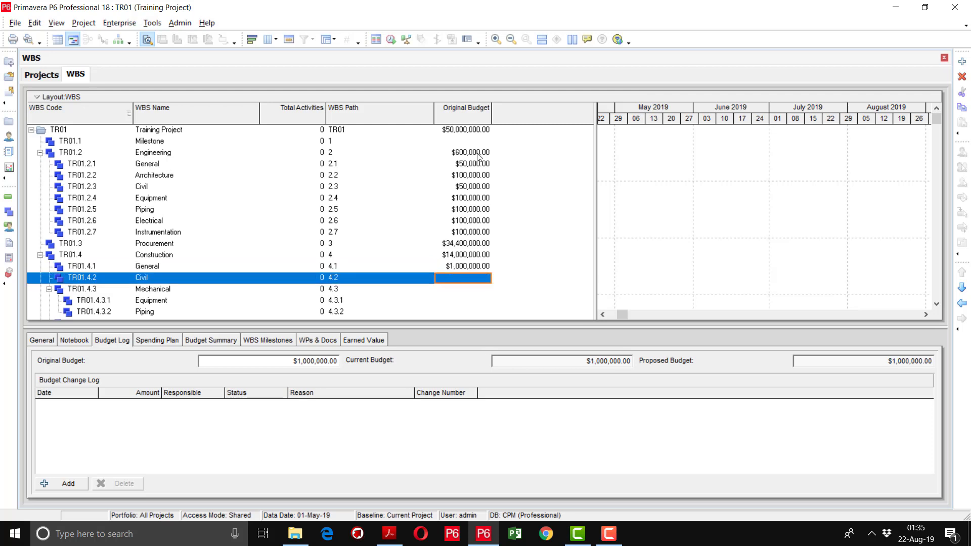
text(25)
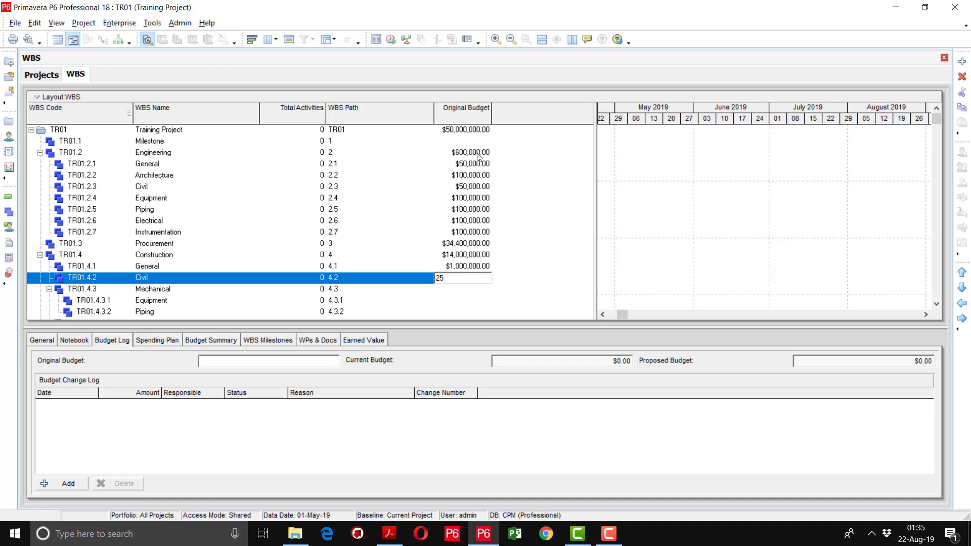
text(50000)
key(Return)
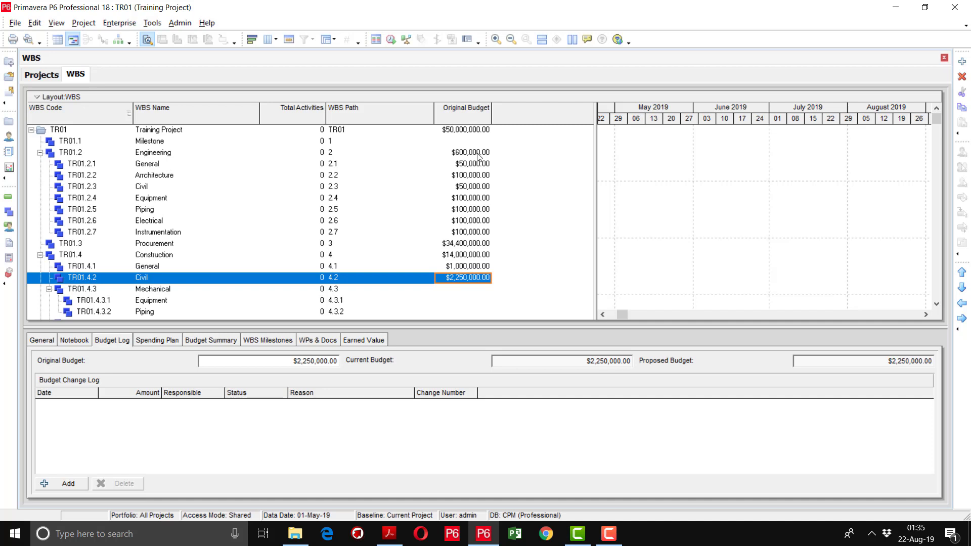
Step: Set the original budget of the Mechanical element under Construction to $7,000,000
key(Down)
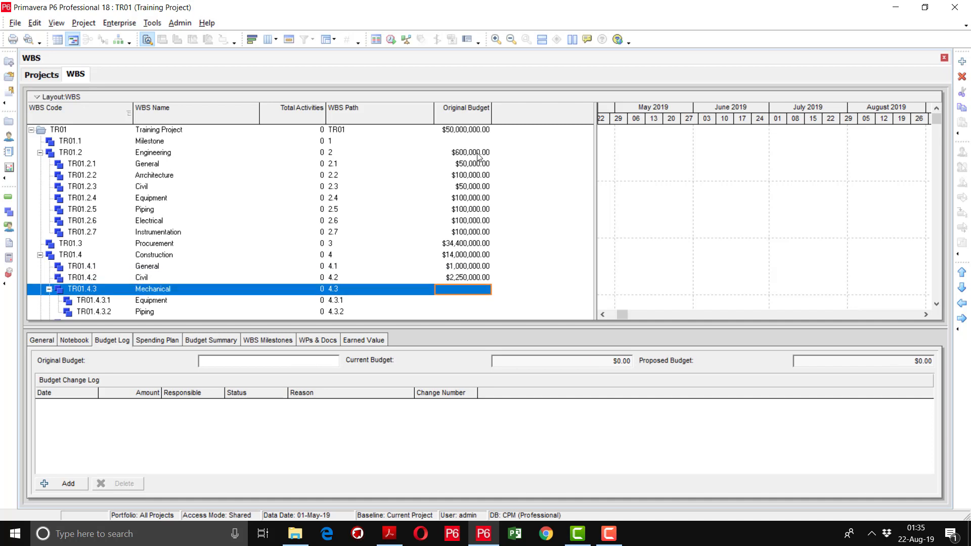
text(70,00)
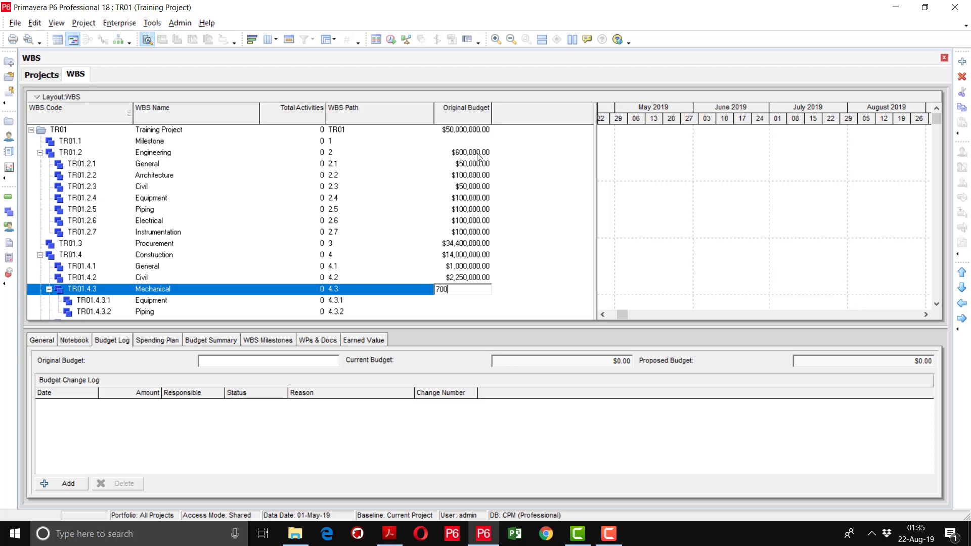
text(0,000)
key(Return)
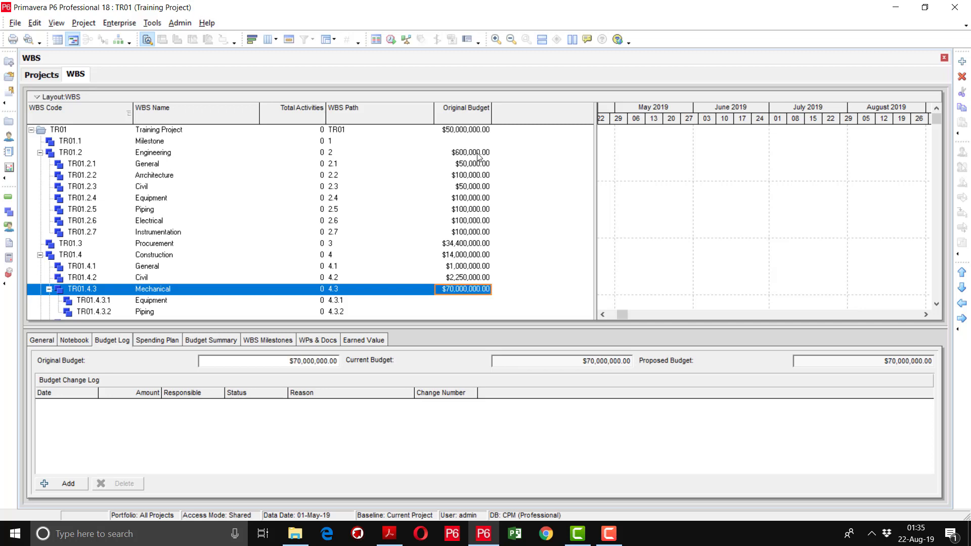
key(F2)
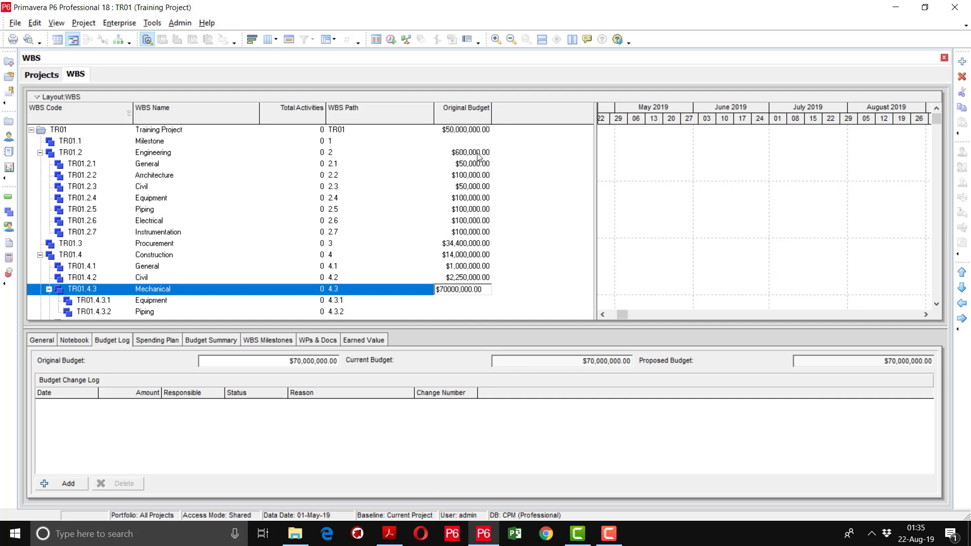
key(Return)
key(F2)
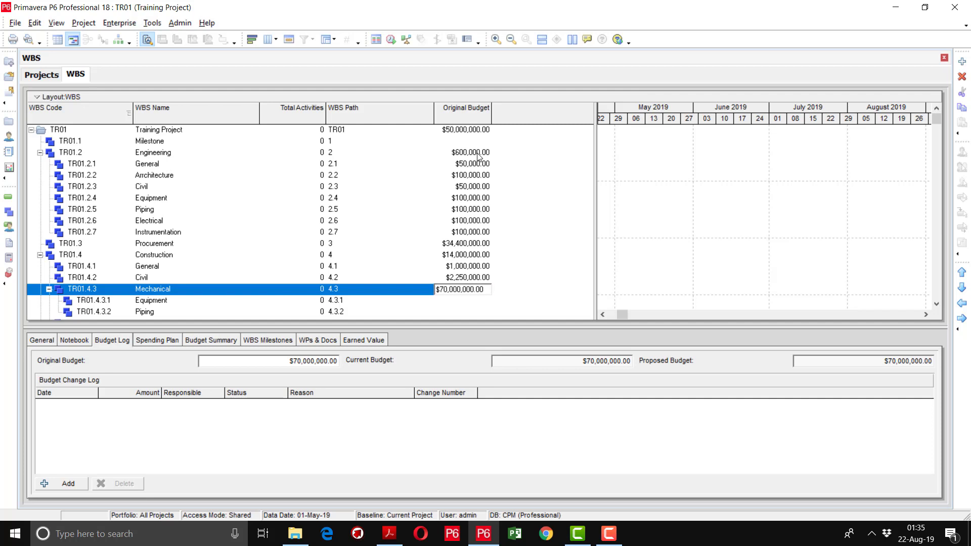
key(Right)
key(Right)
key(BackSpace)
key(BackSpace)
key(Return)
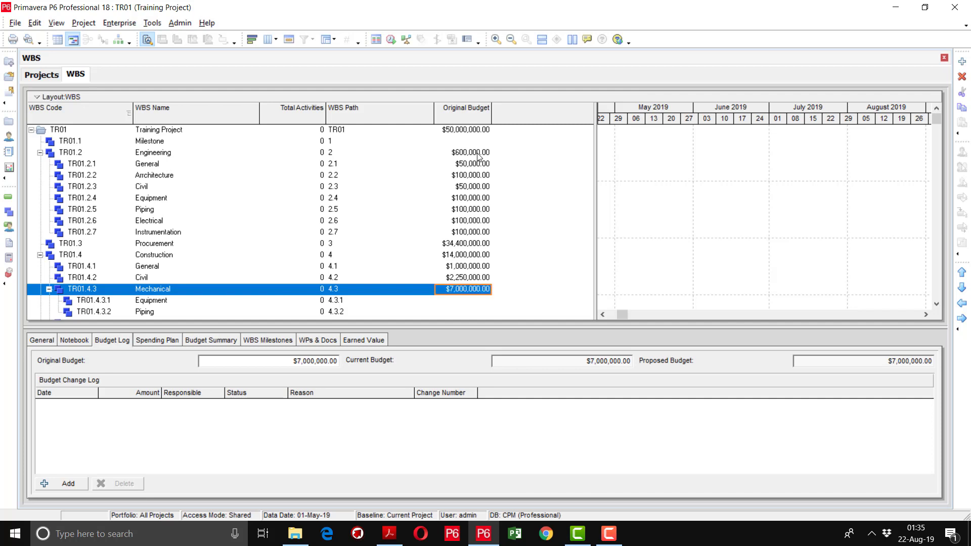
Step: Set the original budgets under Mechanical to $4,000,000 for Equipment and $3,000,000 for Piping
key(Down)
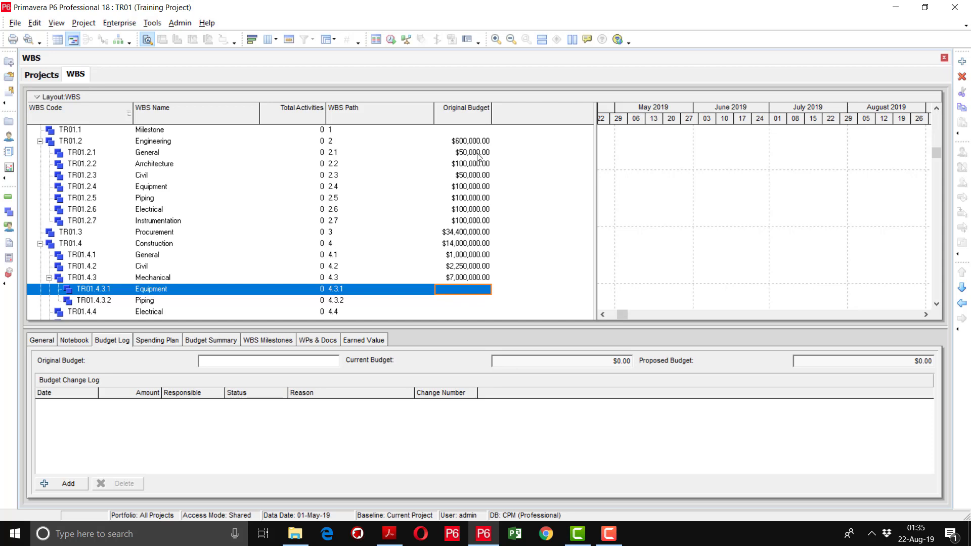
text(4000)
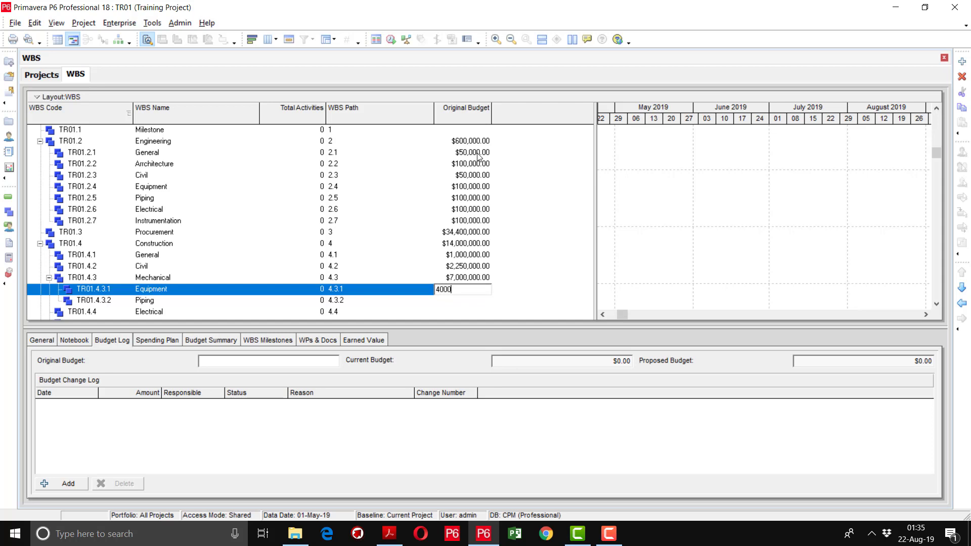
text(0000)
key(BackSpace)
key(Return)
key(Down)
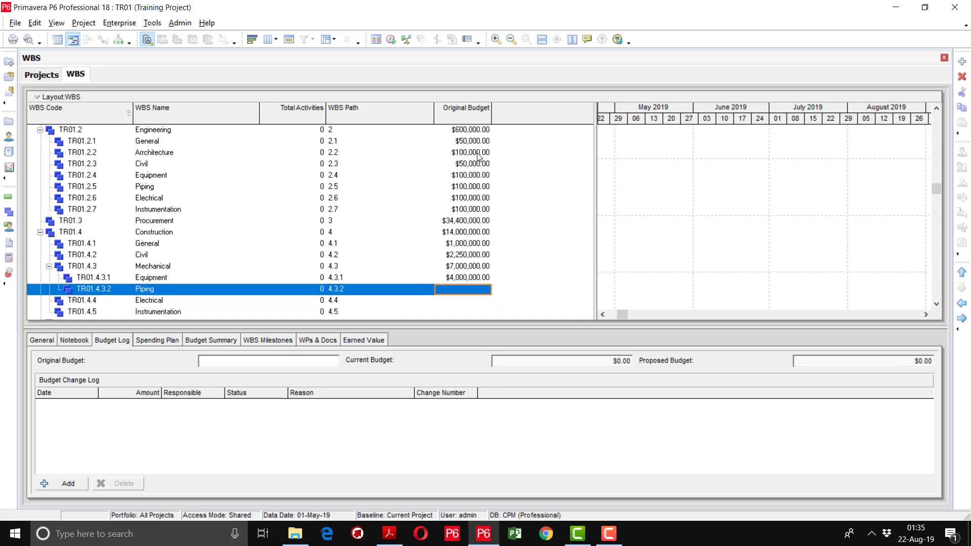
text(3000000)
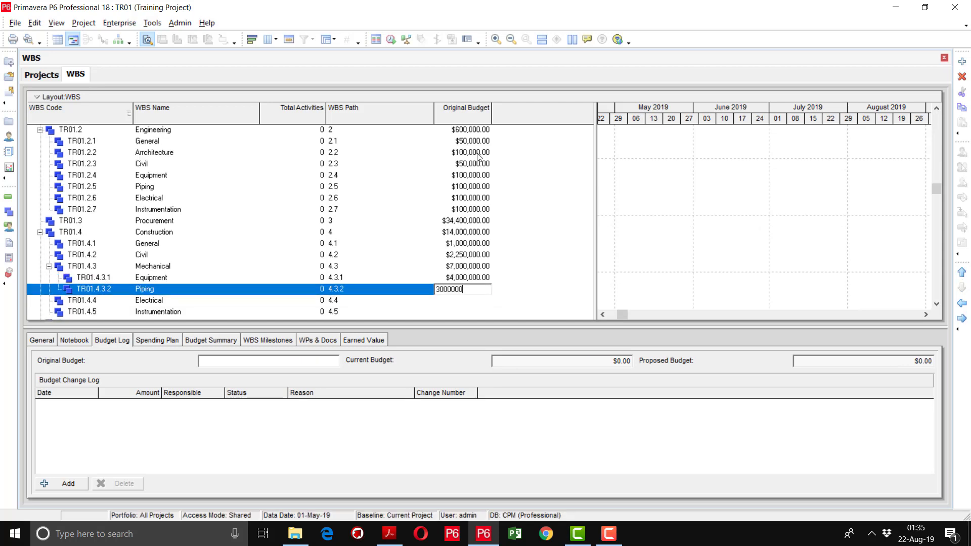
key(Return)
Step: Set the original budgets under Construction to $2,000,000 for Electrical and $1,750,000 for Instrumentation
key(Down)
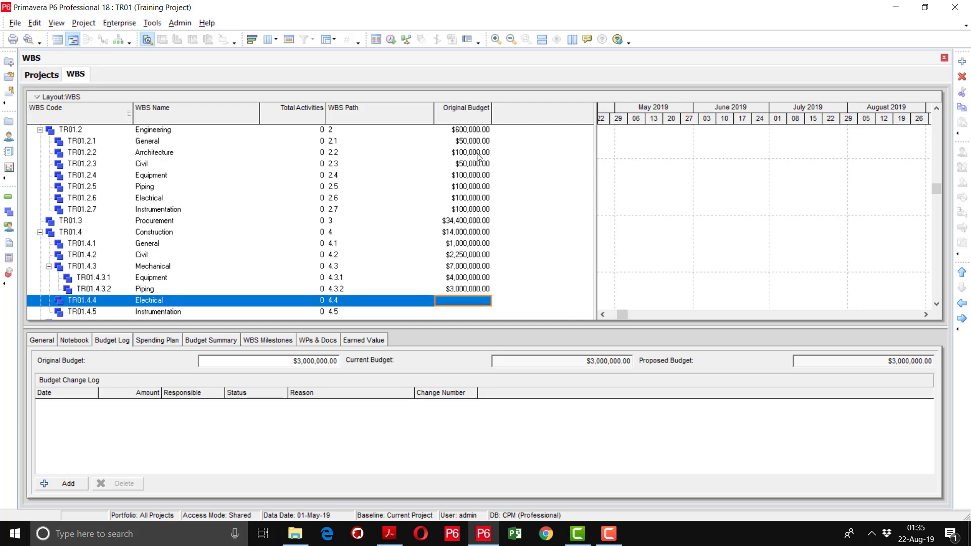
text(2,00)
text(0,000)
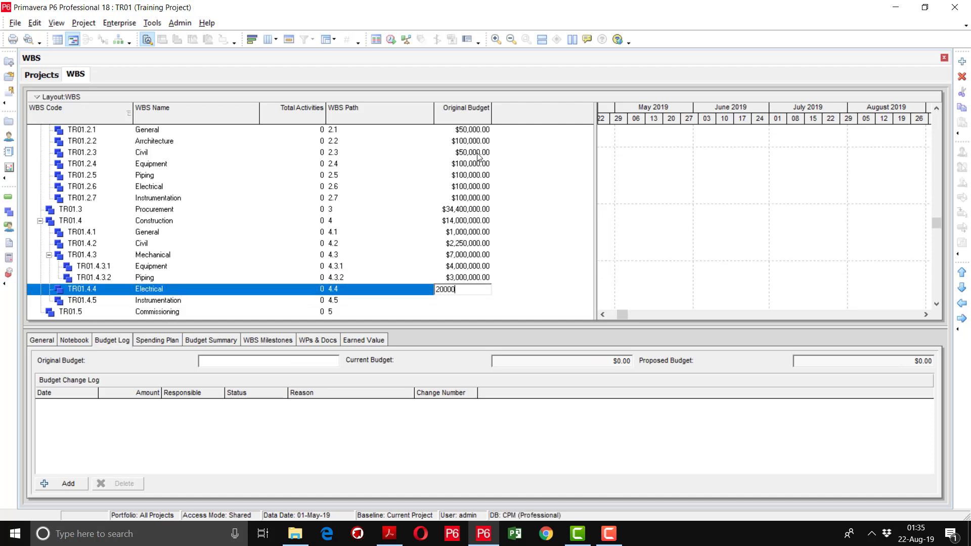
key(Return)
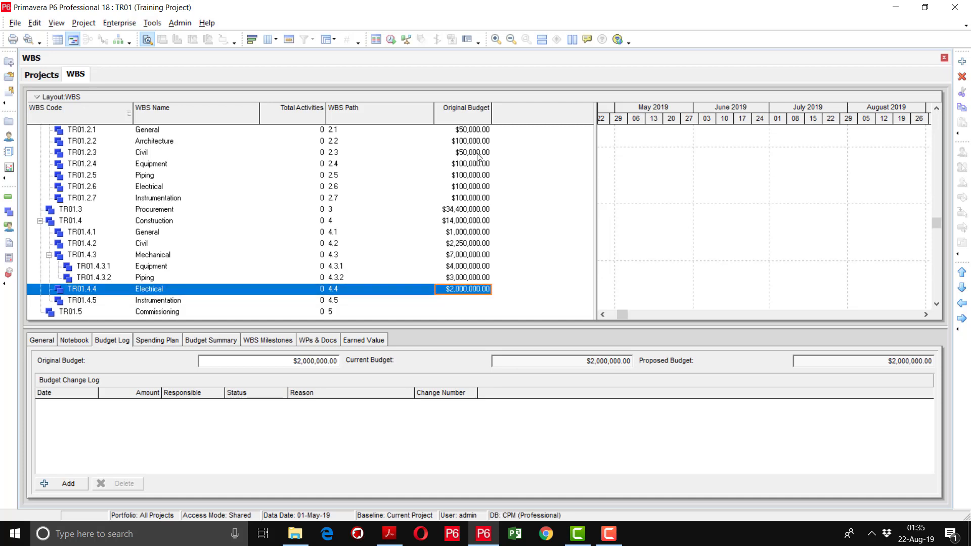
key(Down)
text(1)
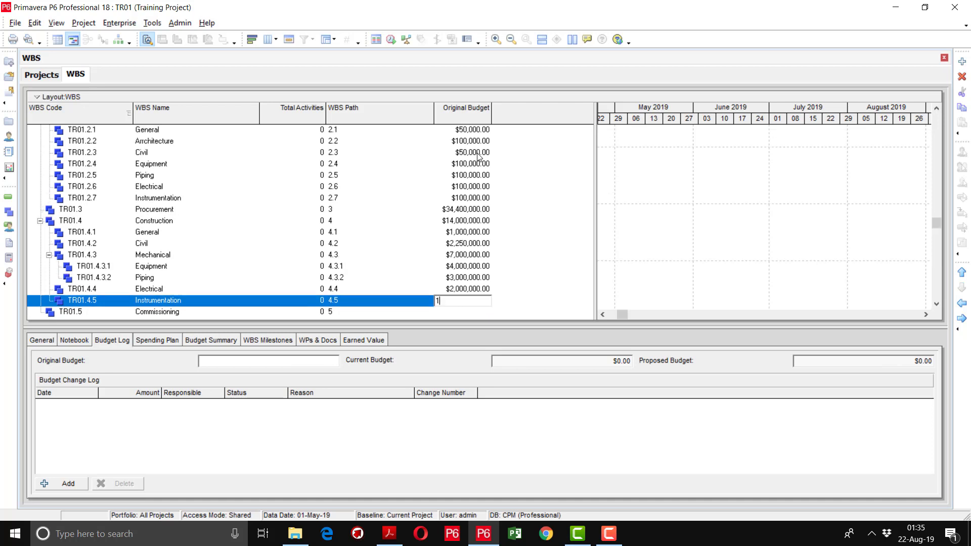
text(,750,00000)
key(Return)
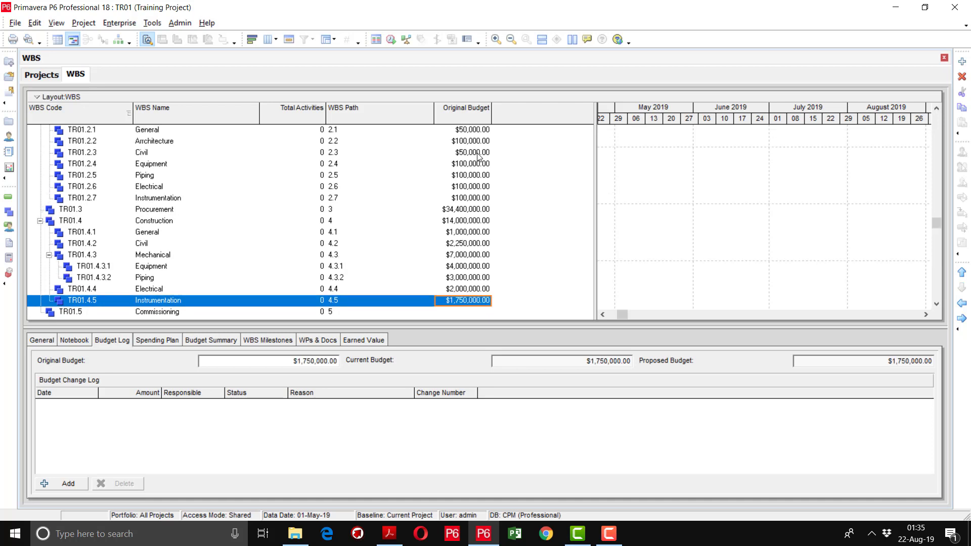
Step: Set the original budget of the Commissioning WBS element (TR01.5) to $1,000,000
key(Down)
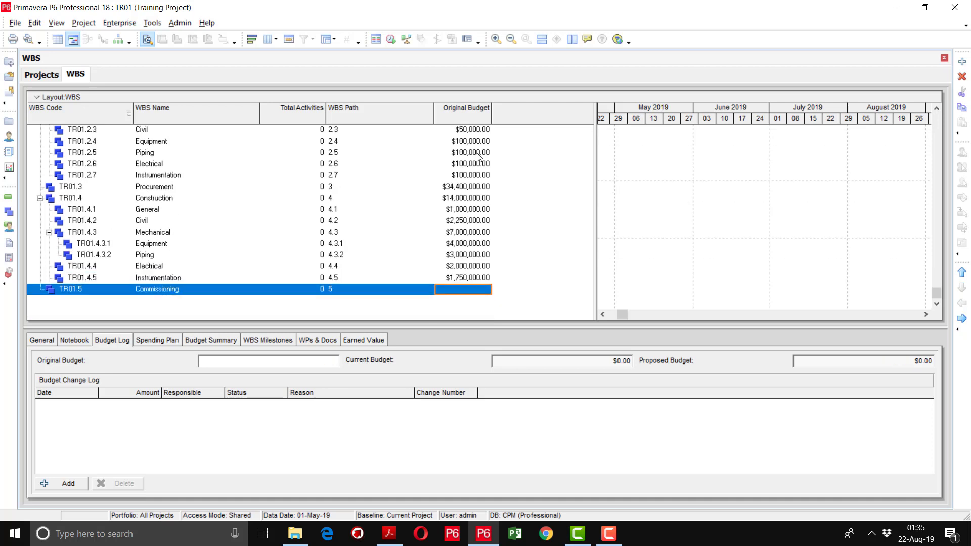
text(100000)
key(Return)
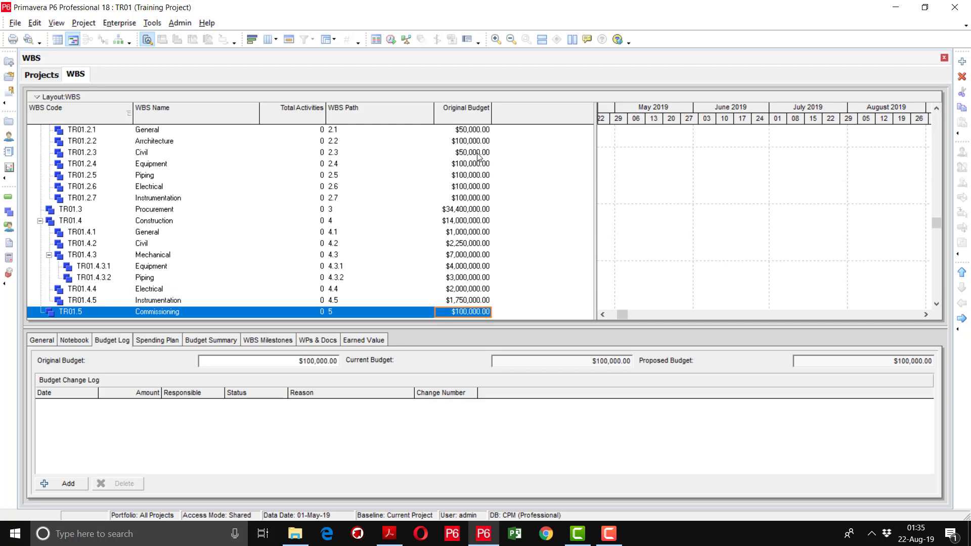
text(100000)
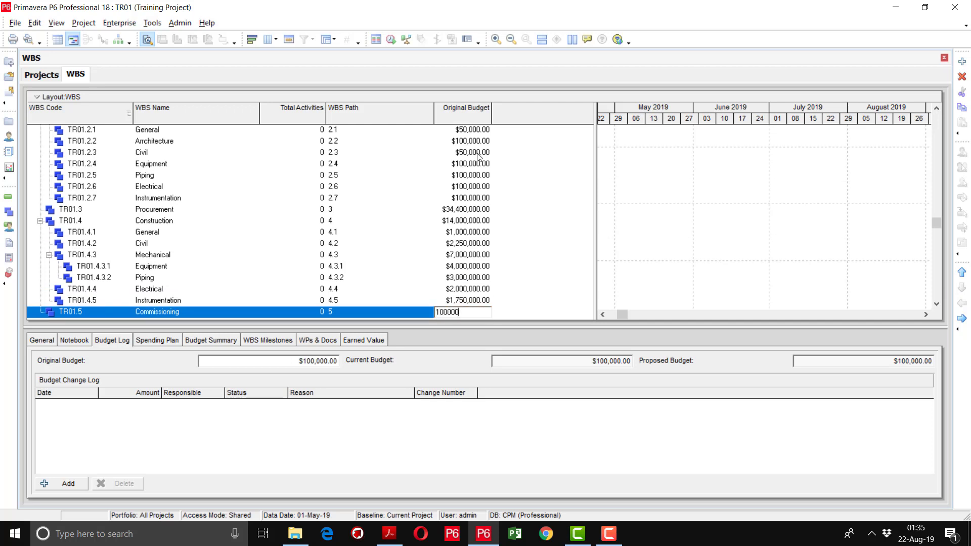
key(Return)
text(1000000)
key(Return)
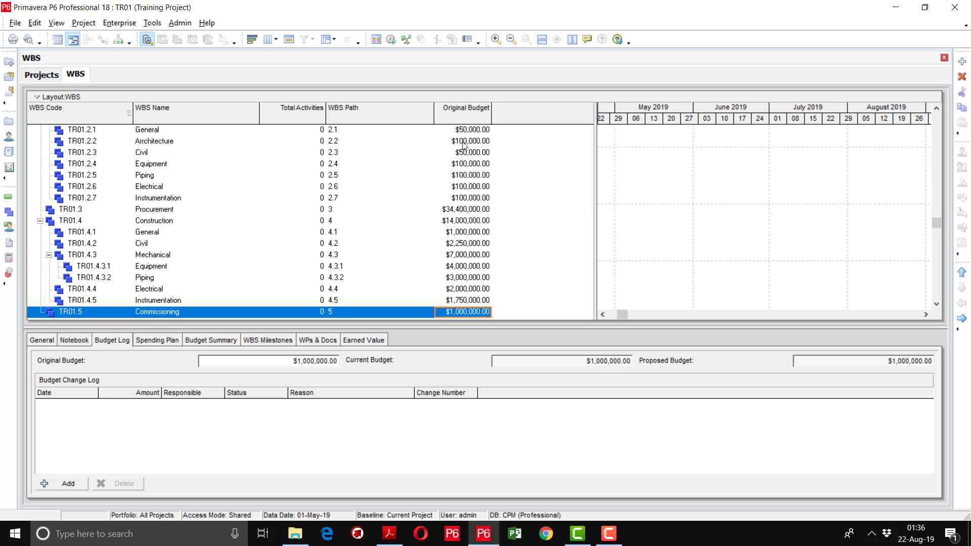
Step: Review the Procurement element's original budget in its budget log
scroll(463, 146, up, 1)
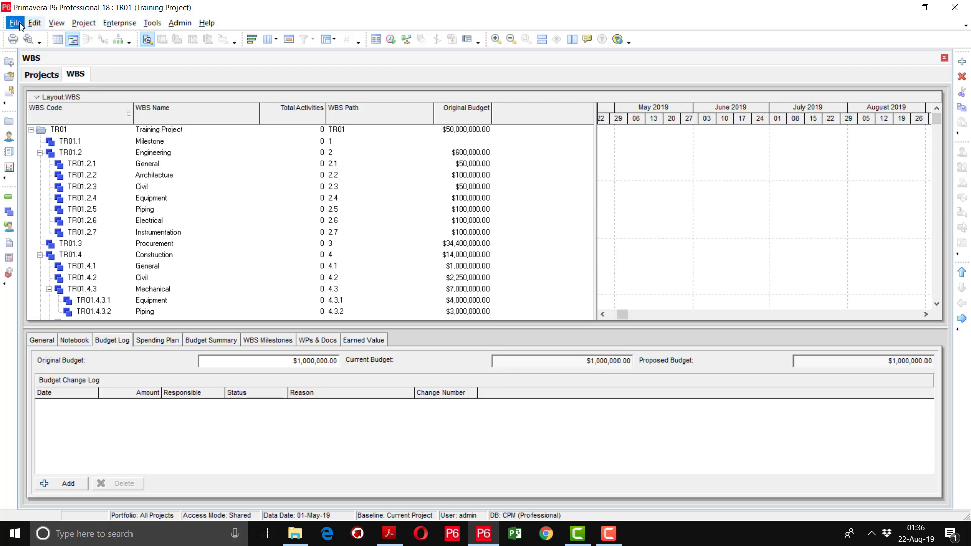
click(608, 538)
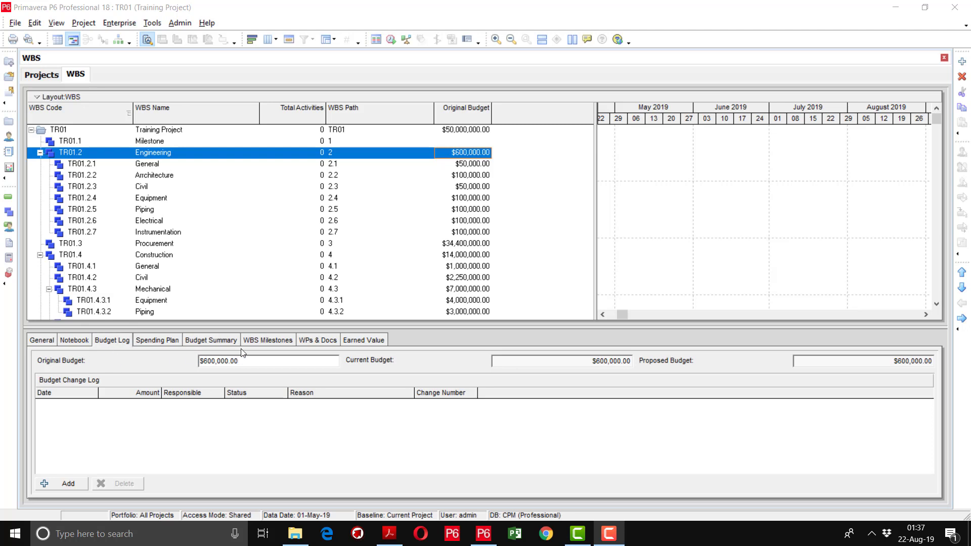
click(478, 243)
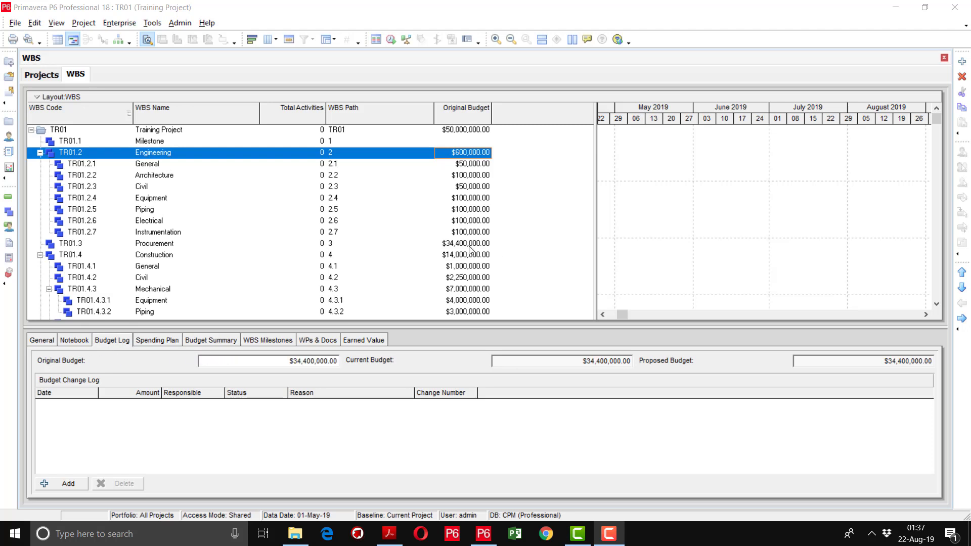
click(227, 365)
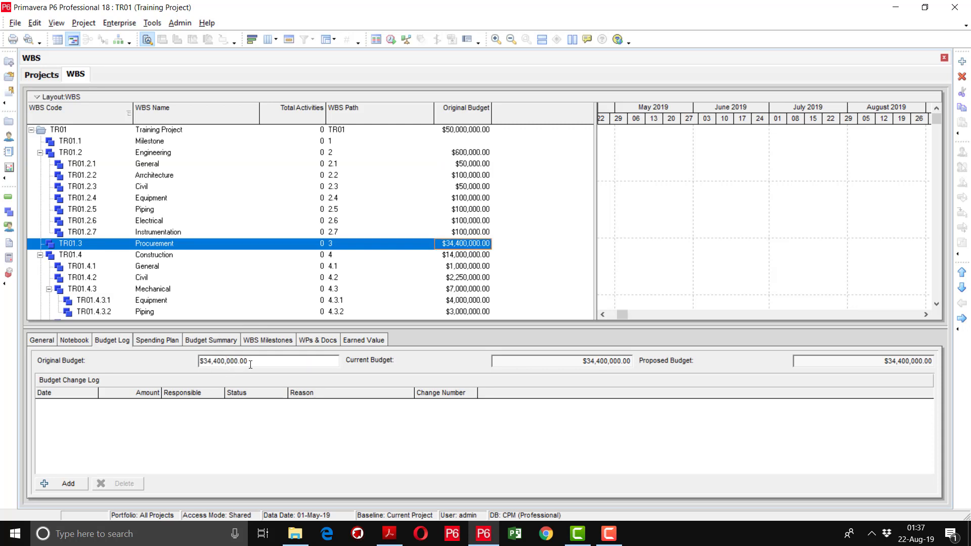
drag(257, 360, 185, 358)
click(609, 534)
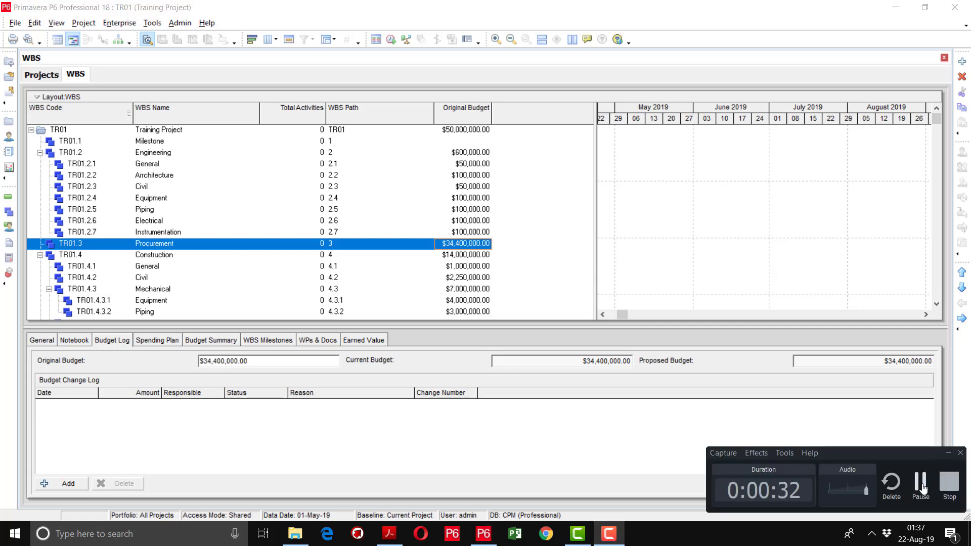